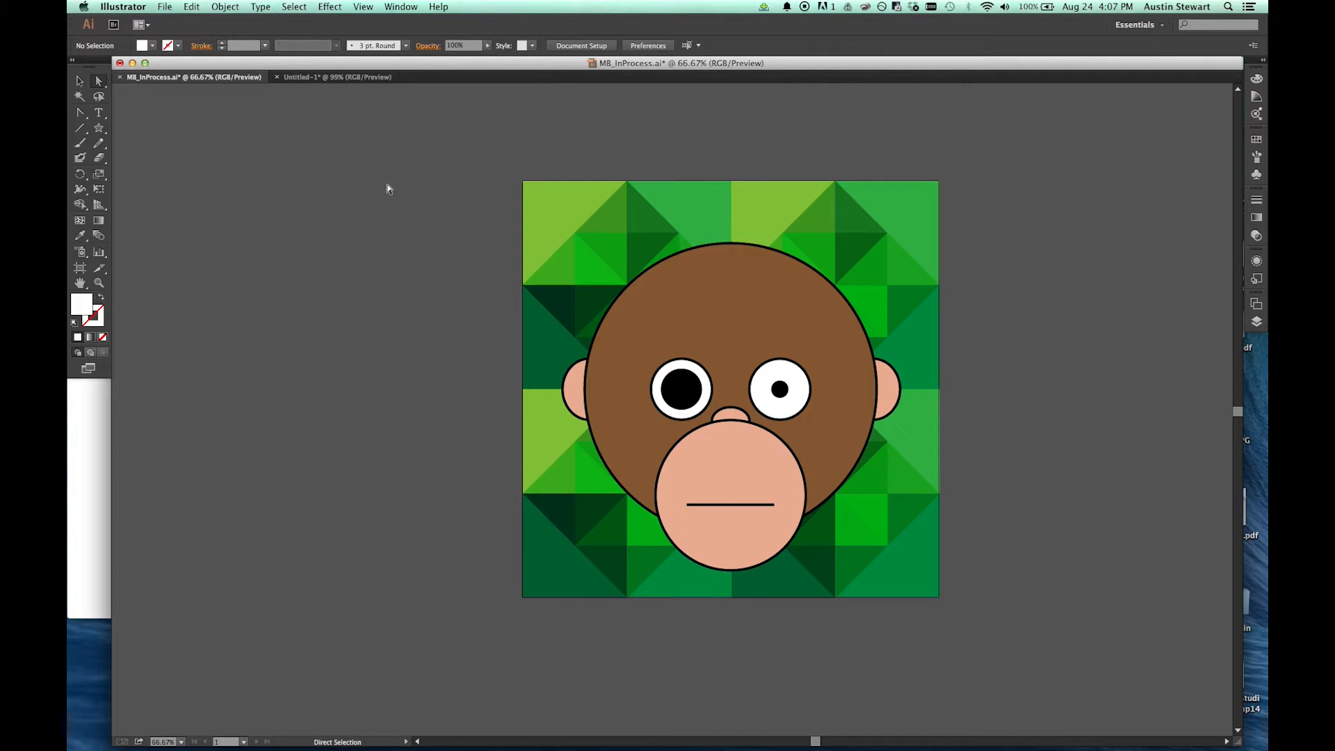
Step: Create a new 1000 × 1000 px web document and draw a rectangle about 662 × 564 px on the artboard
left_click(168, 7)
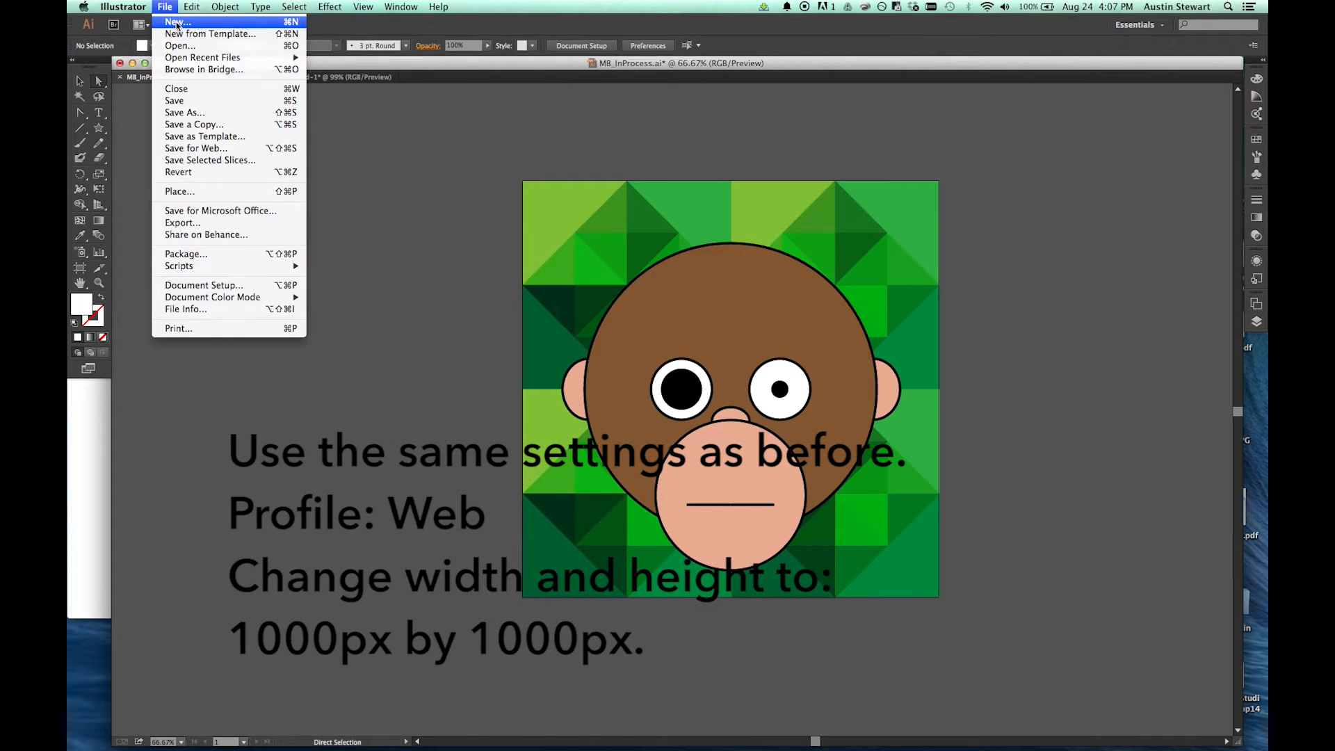
left_click(178, 24)
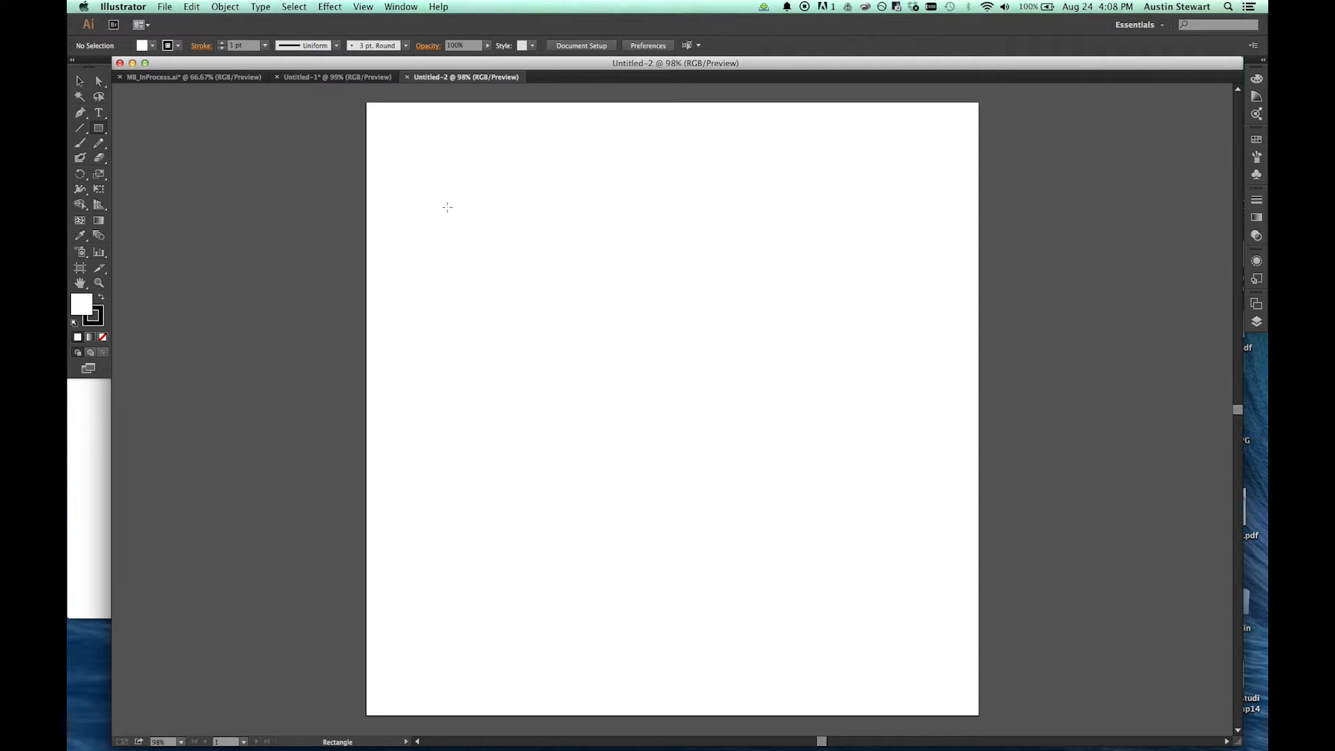
left_click_drag(449, 200, 855, 544)
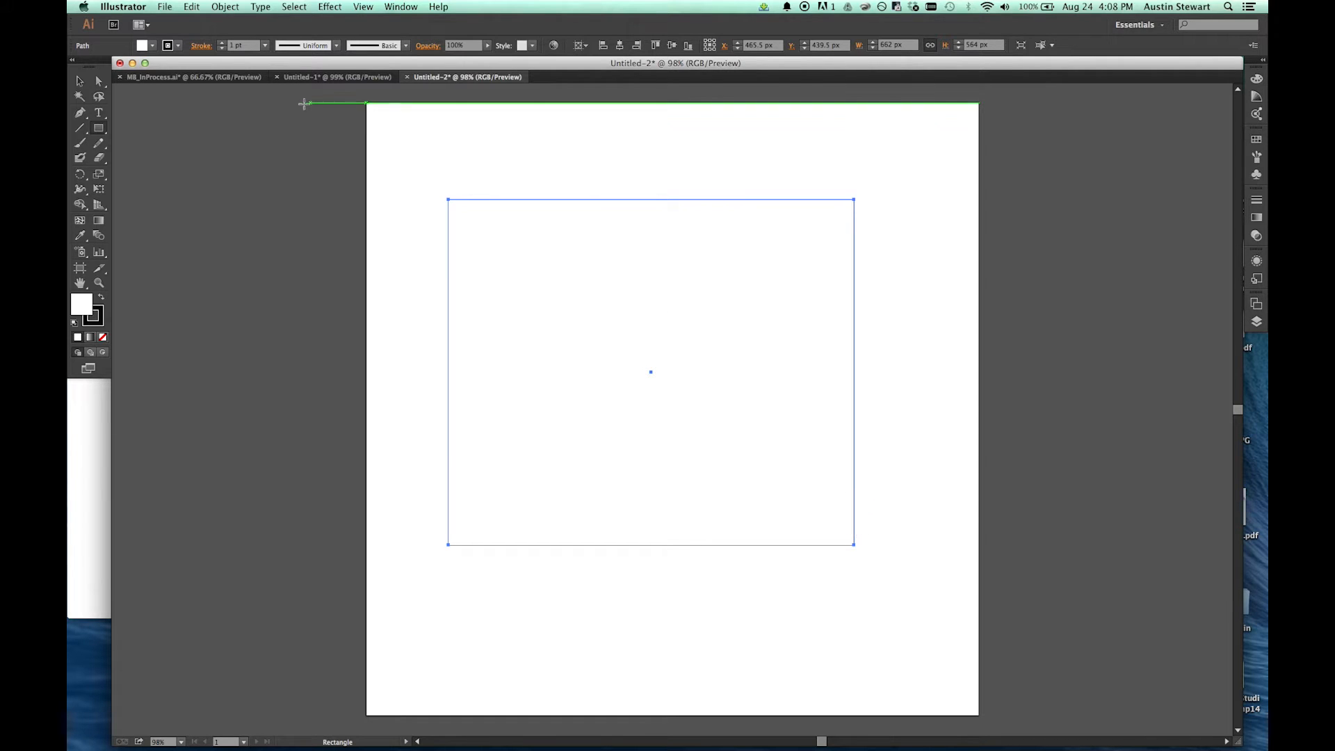
Step: Give the rectangle an RGB yellow fill and a red stroke with a weight of 8 pt
left_click(152, 45)
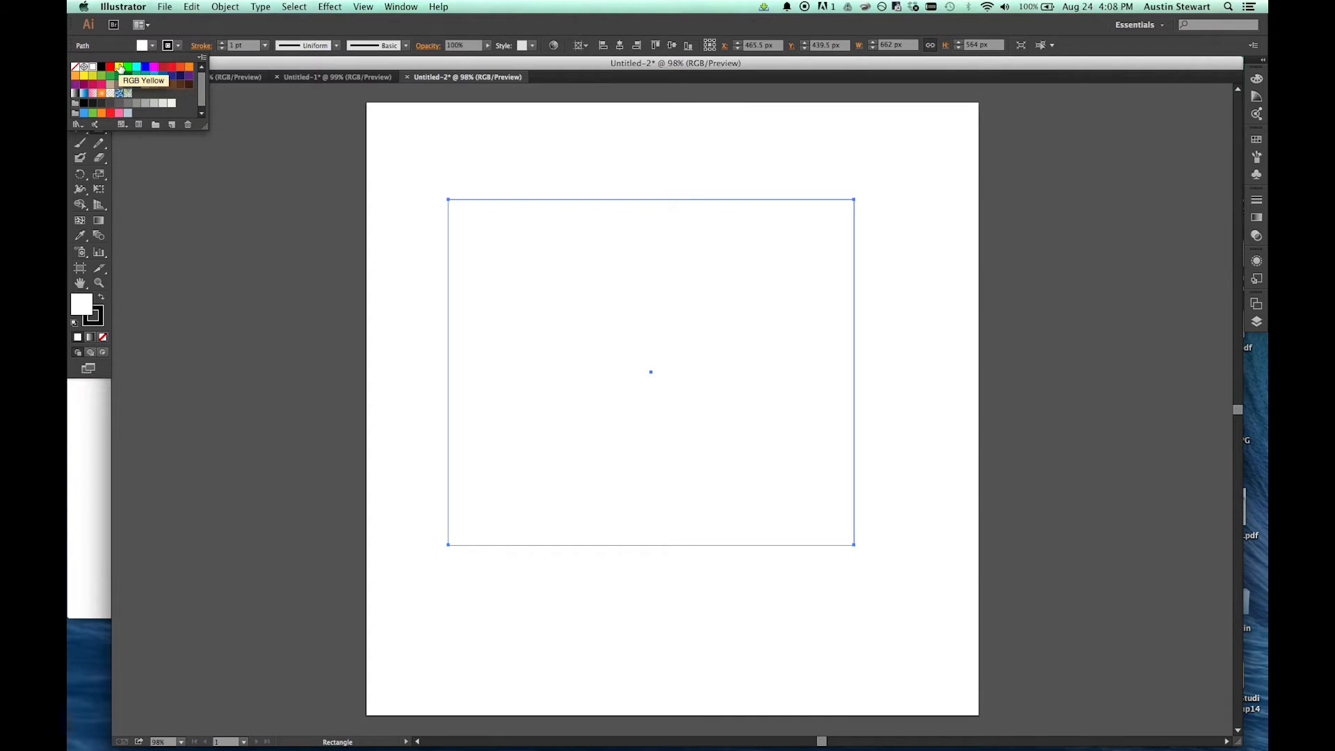
left_click(119, 70)
left_click(179, 45)
left_click(110, 68)
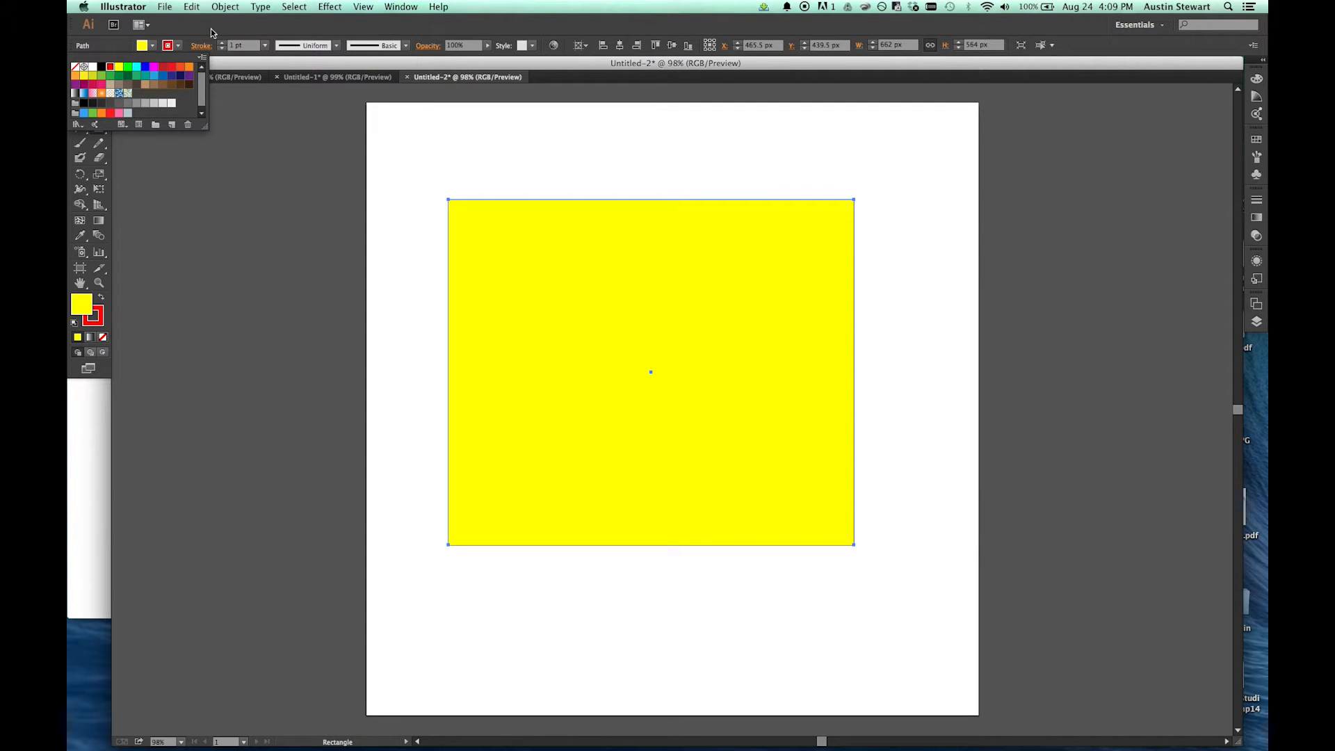
left_click(265, 46)
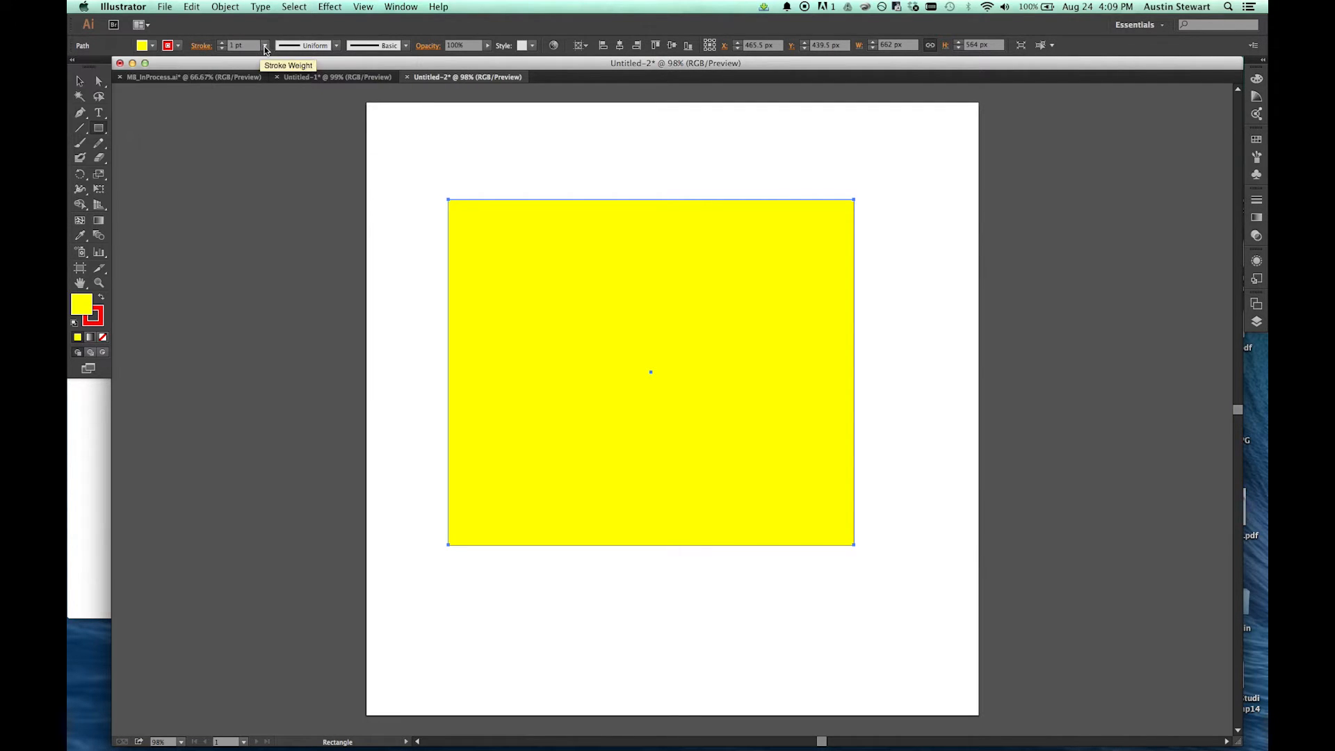
left_click(264, 47)
left_click(280, 197)
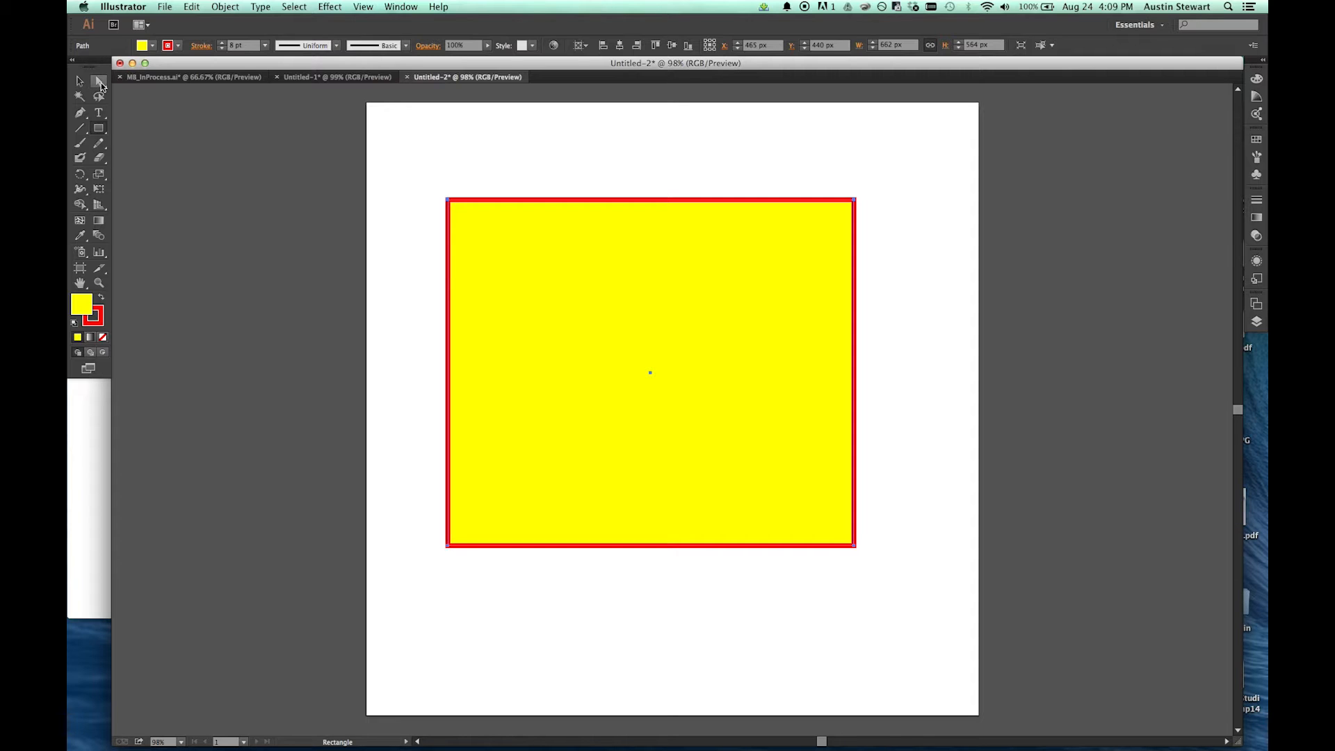
Step: Switch back and forth between the Direct Selection and Selection tools, ending on Direct Selection
left_click(100, 83)
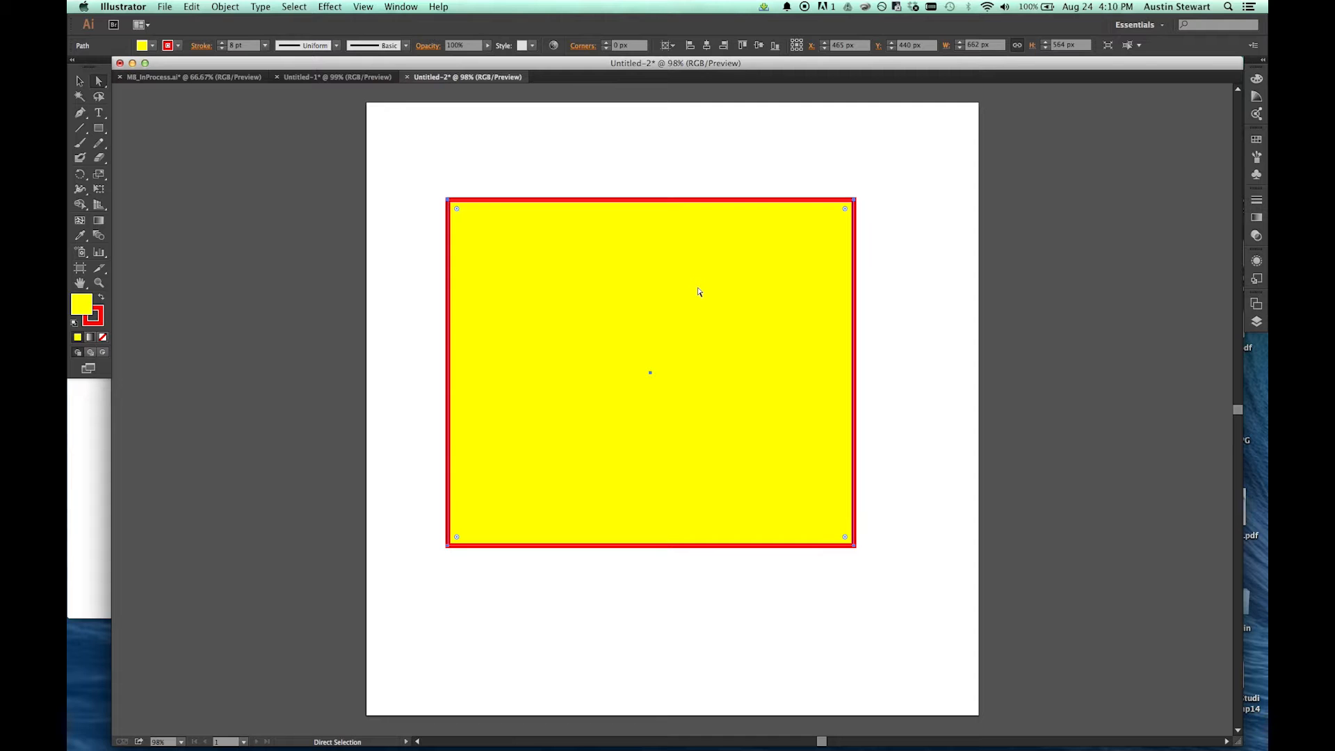
key("v")
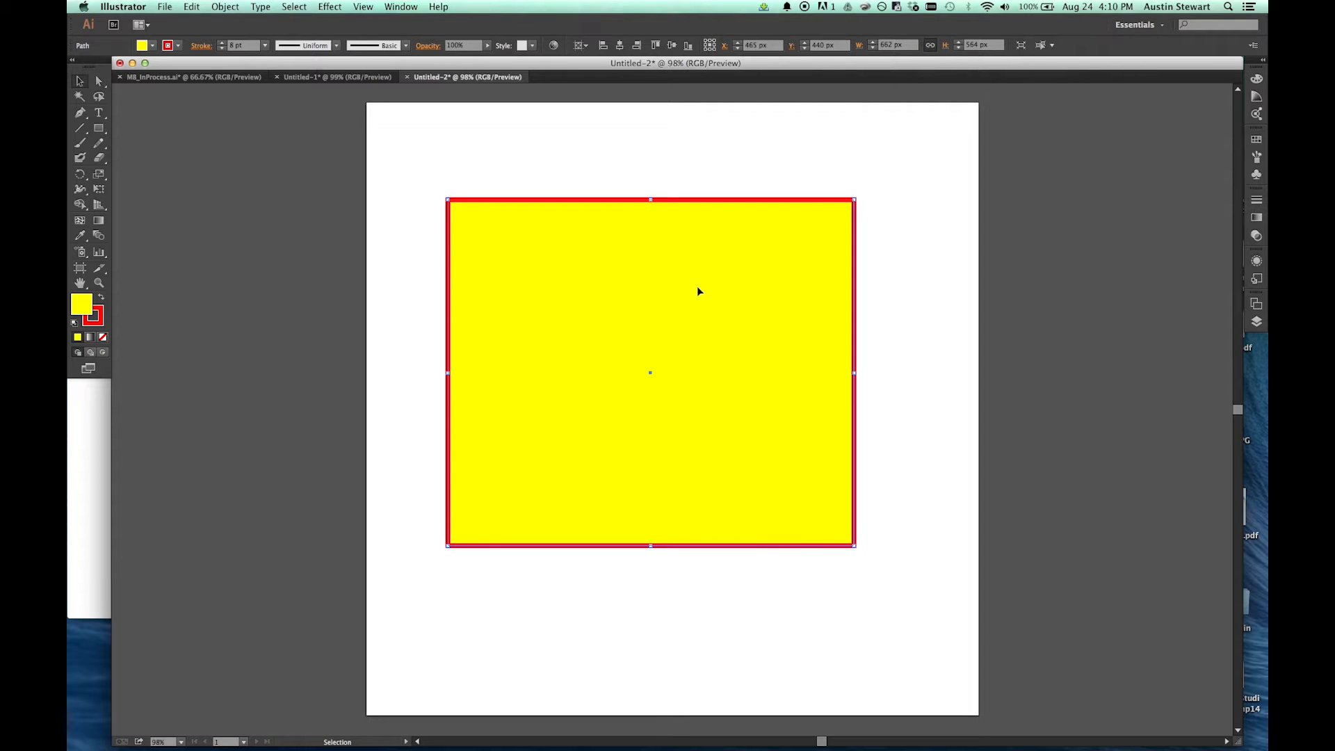
key("a")
key("v")
key("a")
key("v")
key("a")
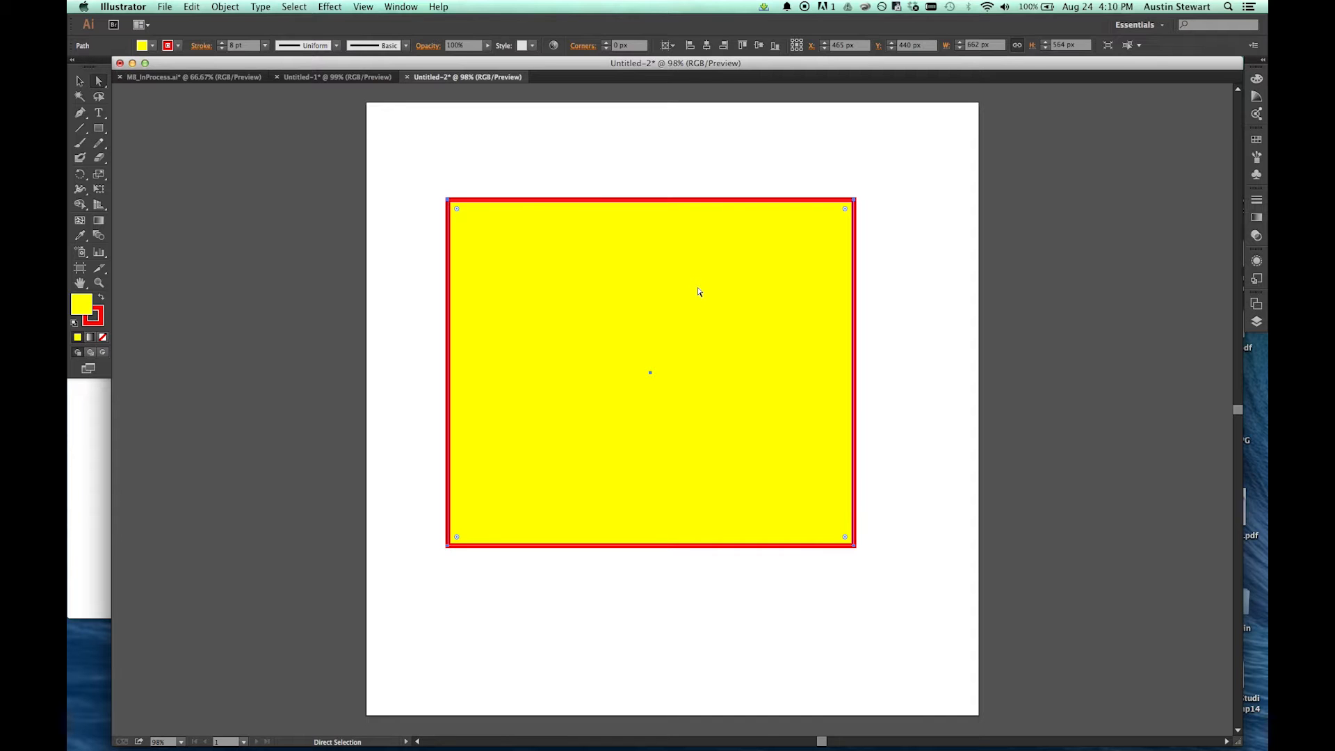
Step: Move the rectangle down and to the left, and pull its upper-right anchor to about X 824, Y 136 px
left_click_drag(699, 292, 680, 342)
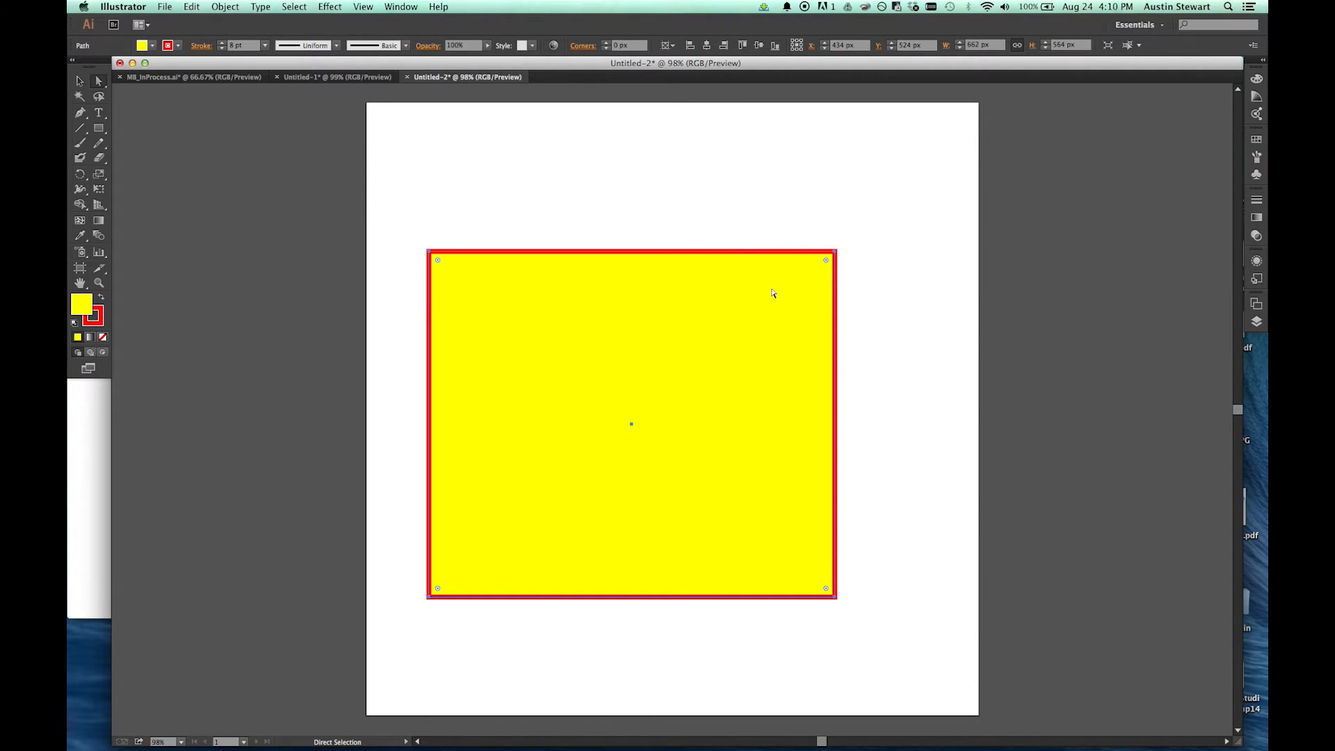
left_click(835, 252)
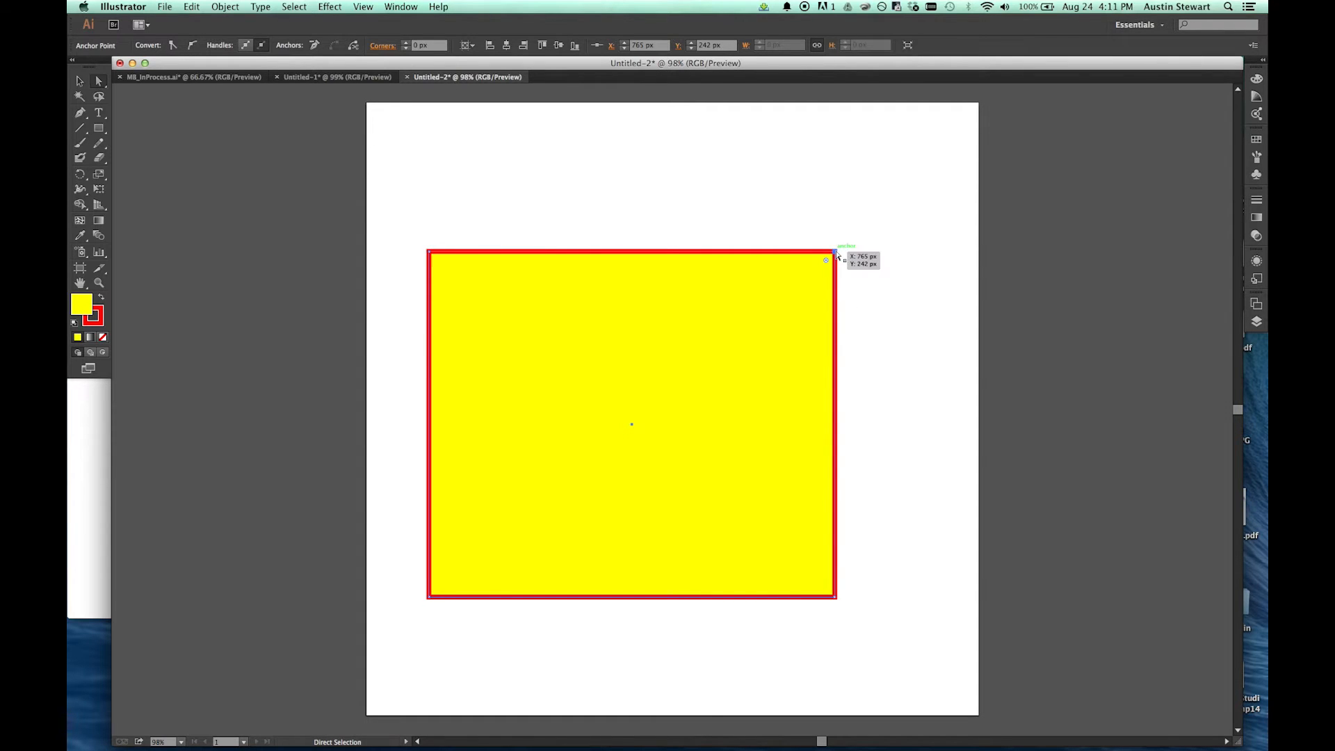
left_click_drag(836, 251, 873, 188)
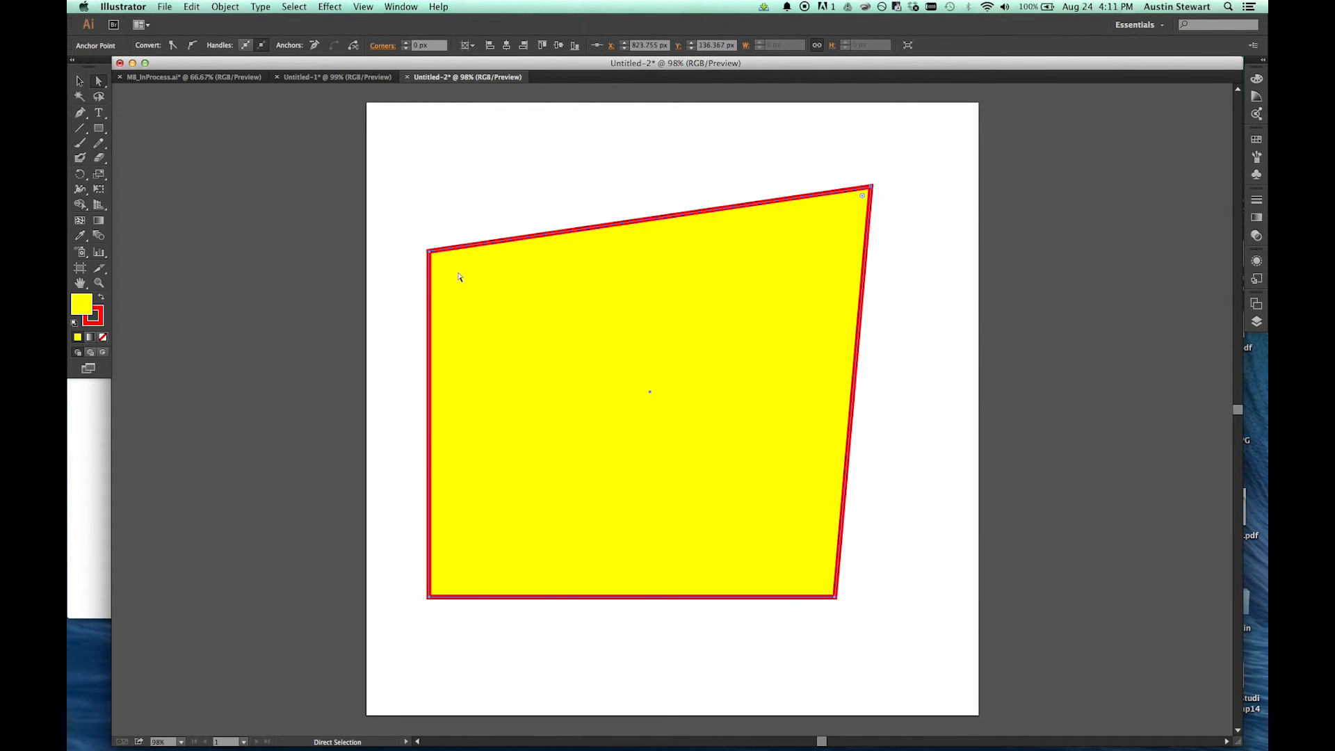
Step: Reshape the rectangle by its upper-left, lower-left and upper-right anchors, leaving the upper-left one at about X 168, Y 359 px
left_click_drag(429, 251, 641, 322)
left_click_drag(427, 600, 688, 533)
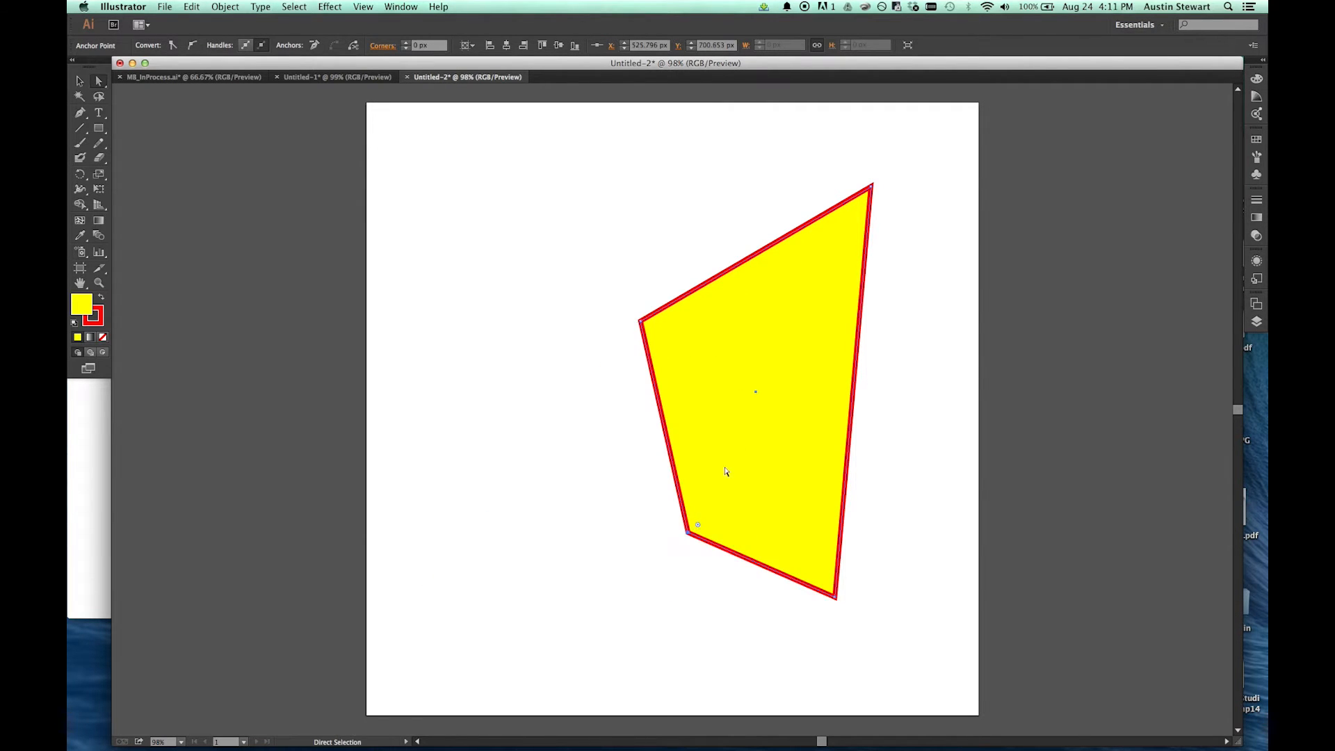
left_click_drag(872, 186, 905, 235)
left_click_drag(639, 324, 466, 322)
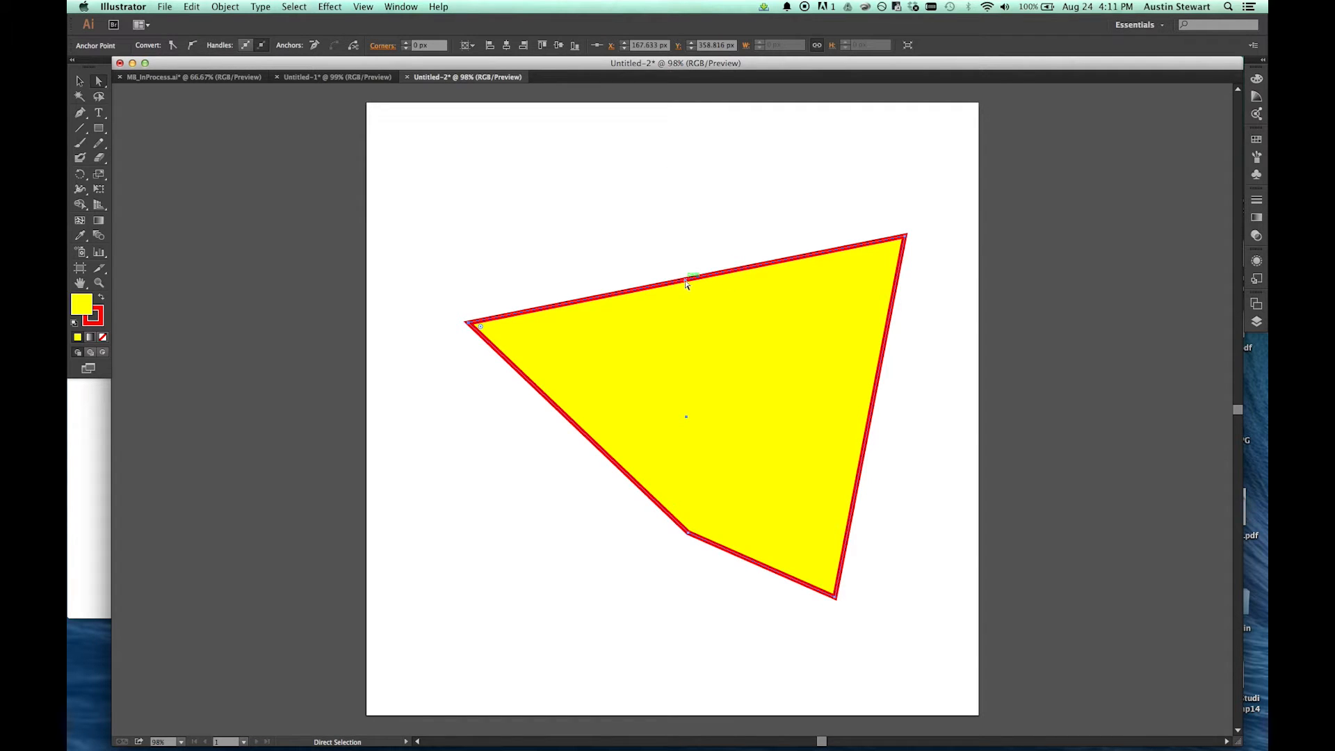
Step: Shift the shape's upper and left segments, and reposition its two right-hand anchors, the upper one to about X 819, Y 213 px
left_click_drag(685, 283, 647, 156)
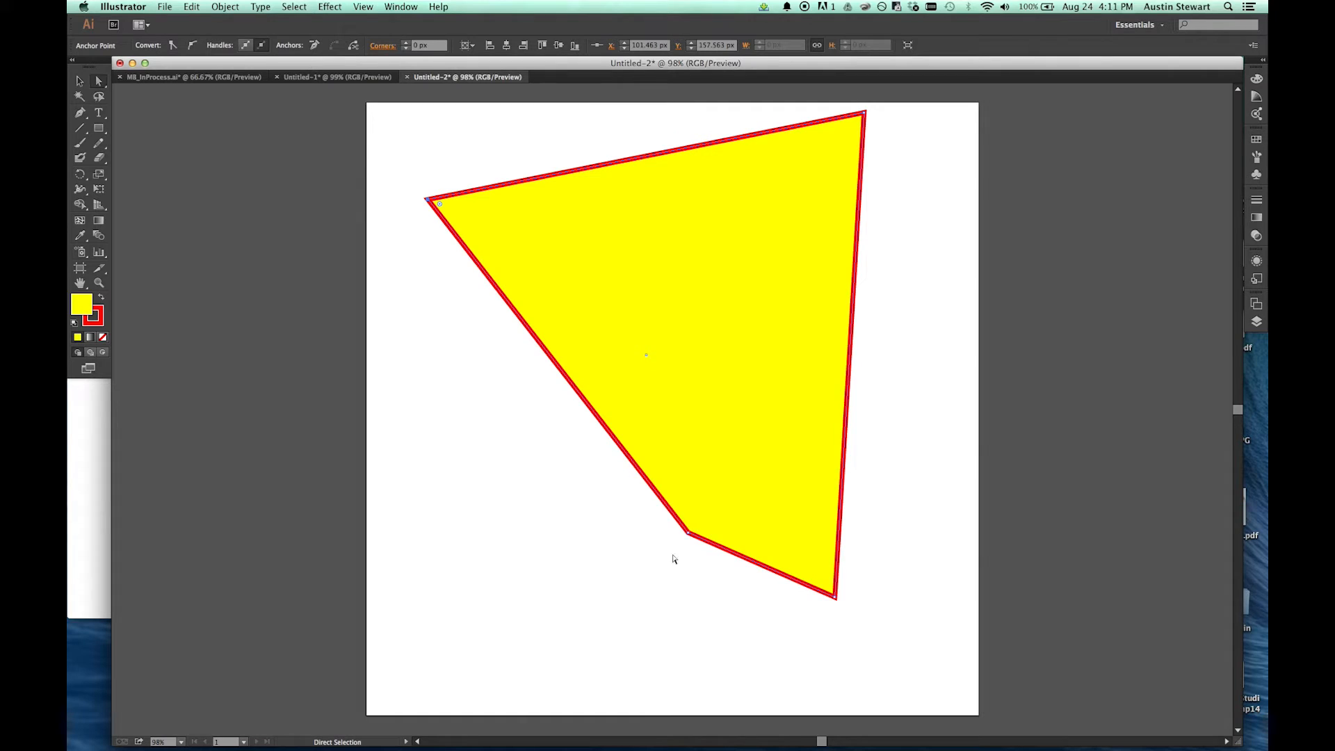
left_click_drag(661, 500, 630, 539)
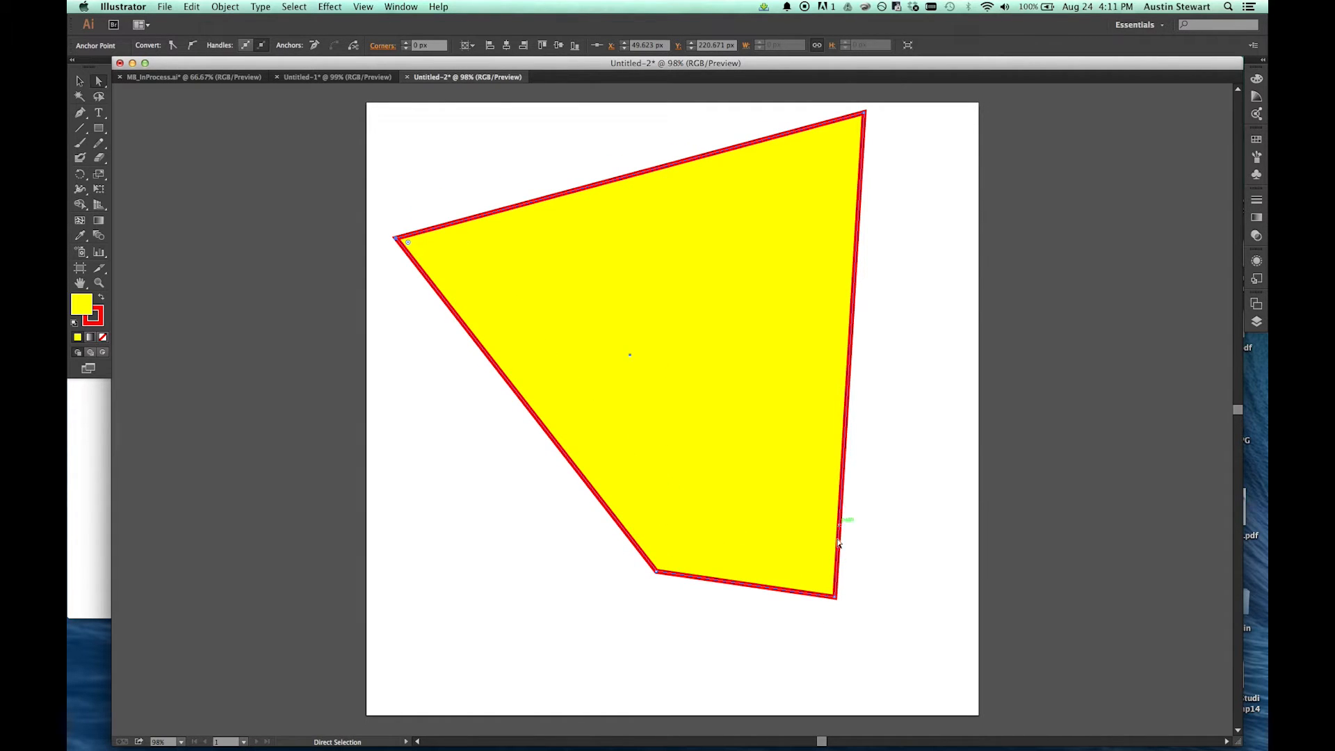
left_click_drag(834, 598, 902, 628)
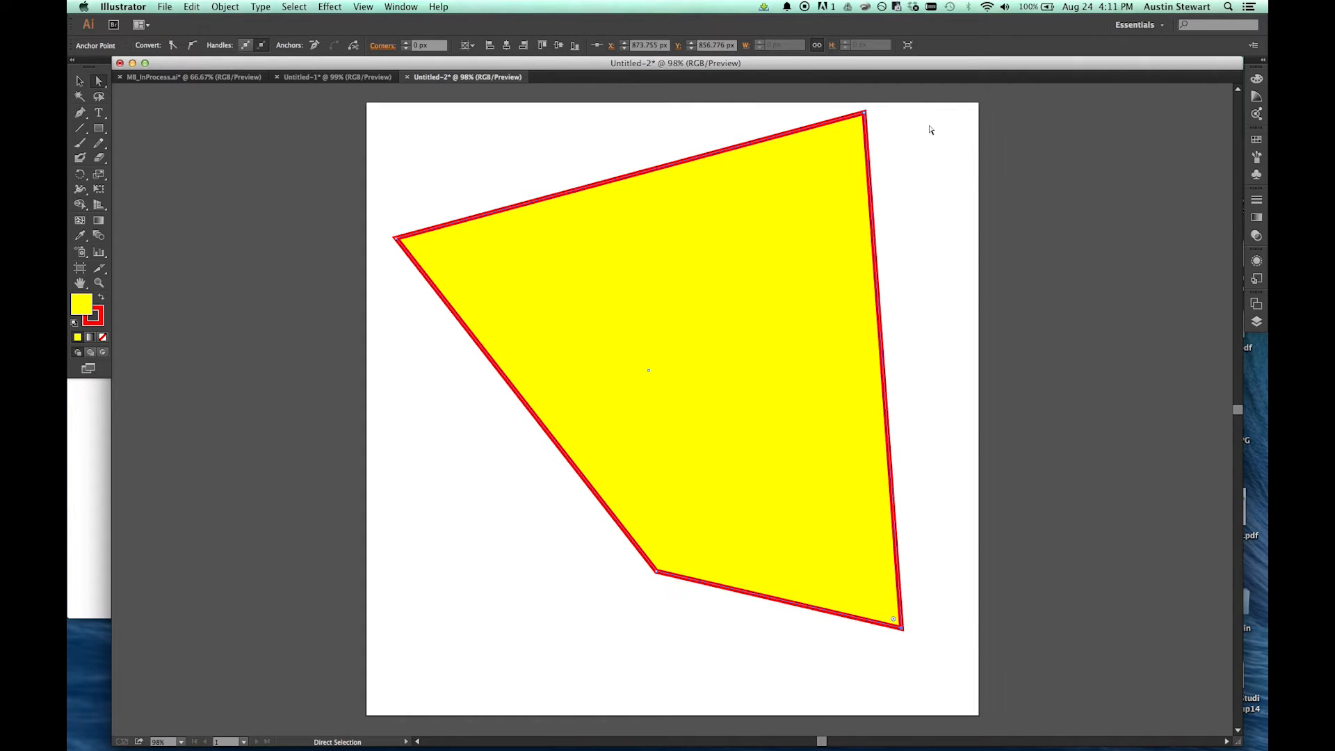
left_click_drag(865, 113, 868, 234)
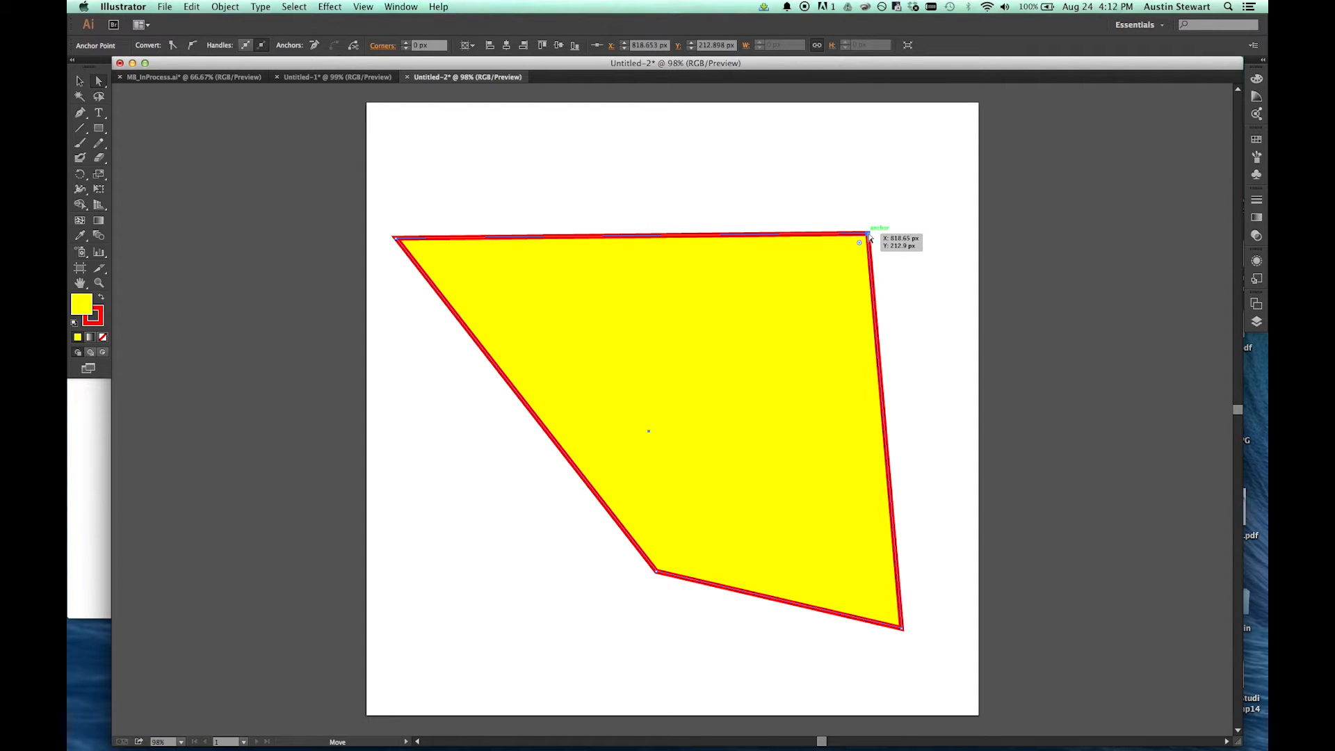
Step: Rearrange the four anchors into a downward-pointing arrowhead with a V notch, its upper tips at about X 239, Y 174 and X 732, Y 150 px
left_click_drag(869, 235, 809, 202)
left_click_drag(395, 238, 658, 269)
left_click_drag(655, 571, 452, 205)
left_click_drag(655, 269, 666, 287)
left_click_drag(902, 629, 675, 617)
left_click_drag(809, 204, 816, 192)
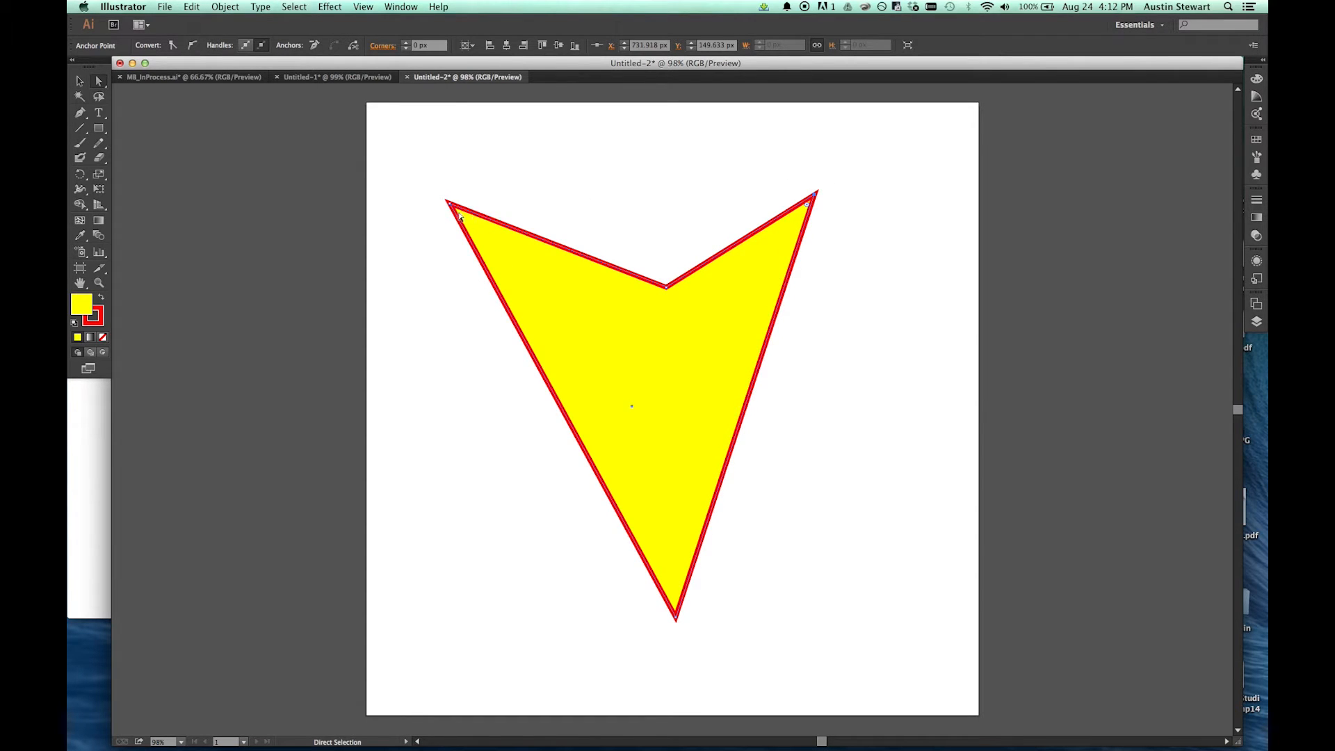
left_click_drag(448, 202, 511, 208)
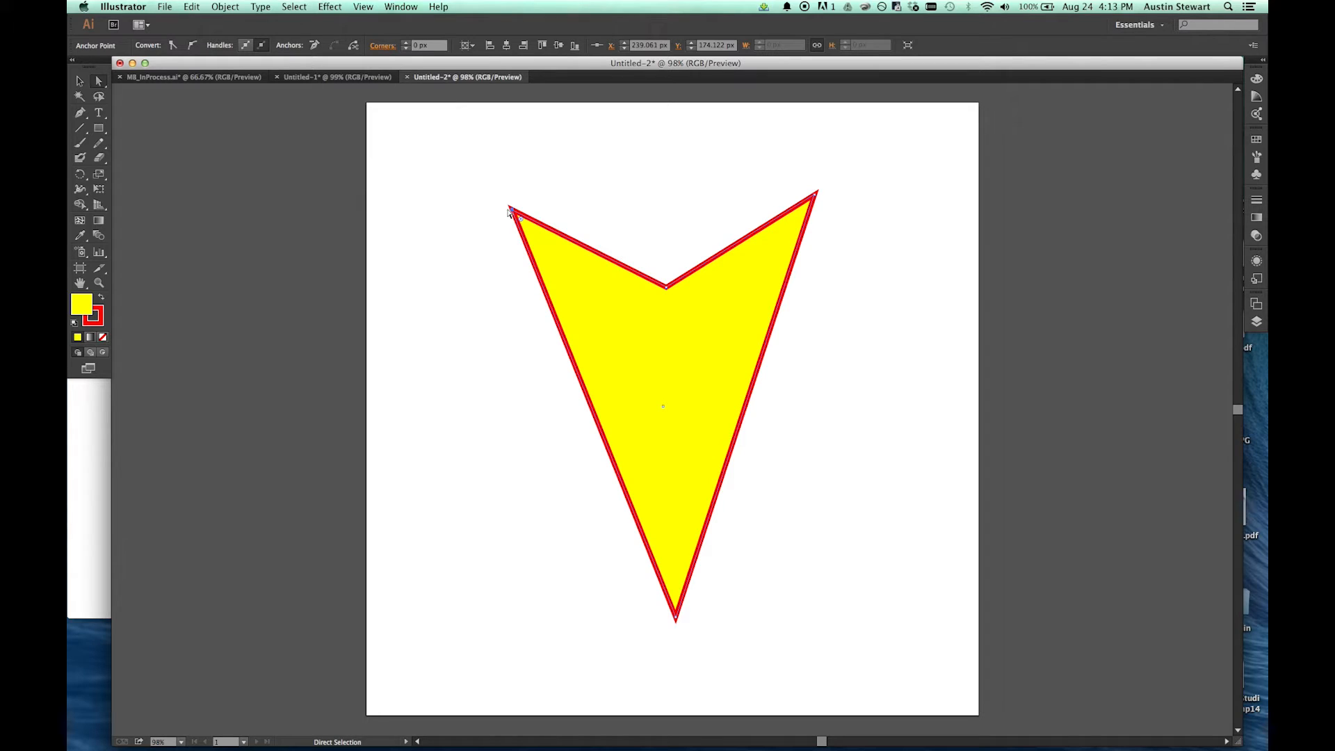
Step: Show the rulers and place a horizontal guide at about Y 150 px and a vertical guide at about X 518 px
left_click(362, 7)
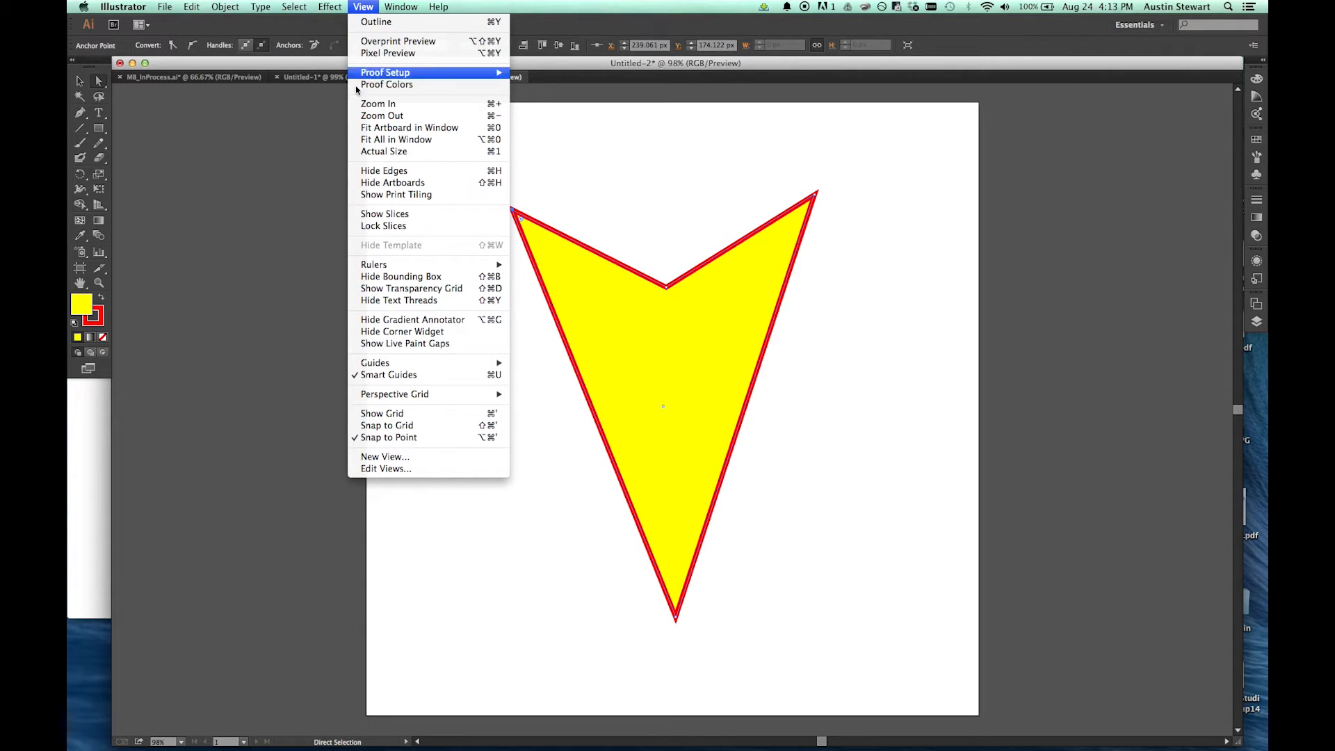
mouse_move(394, 264)
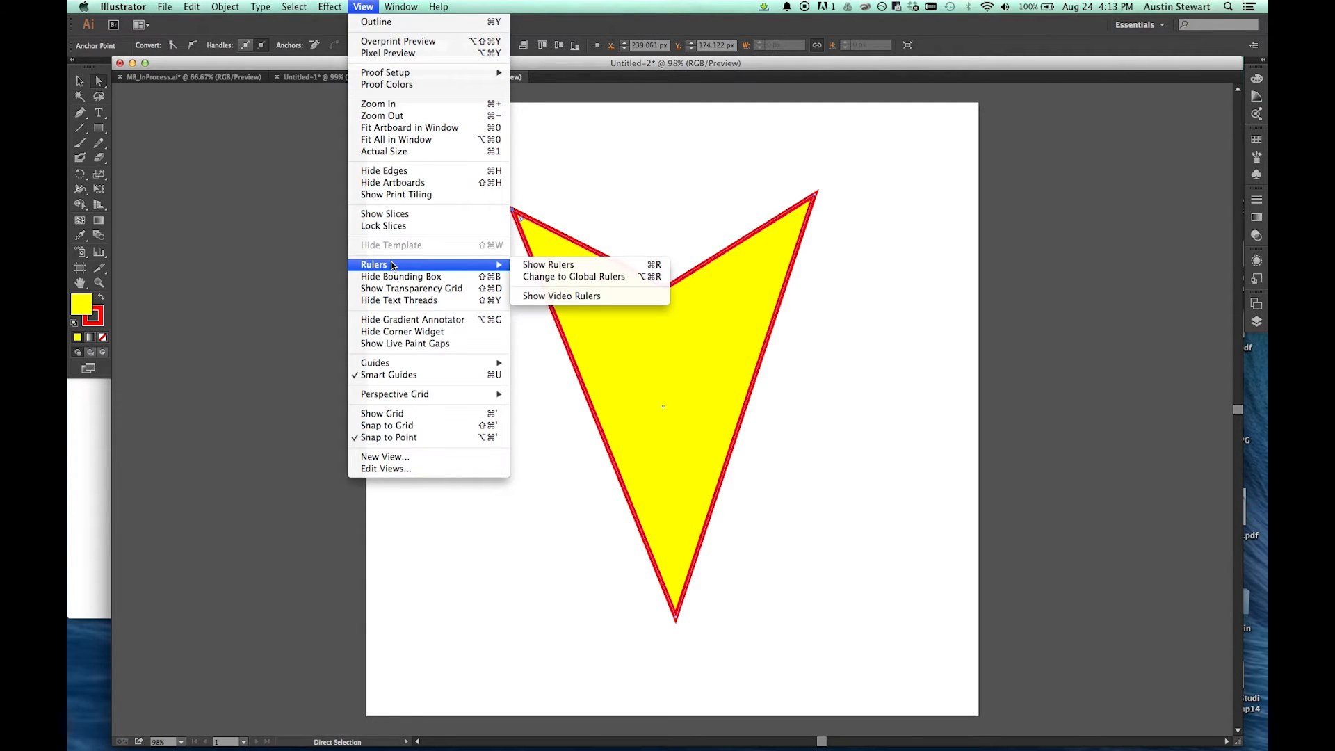
left_click(568, 268)
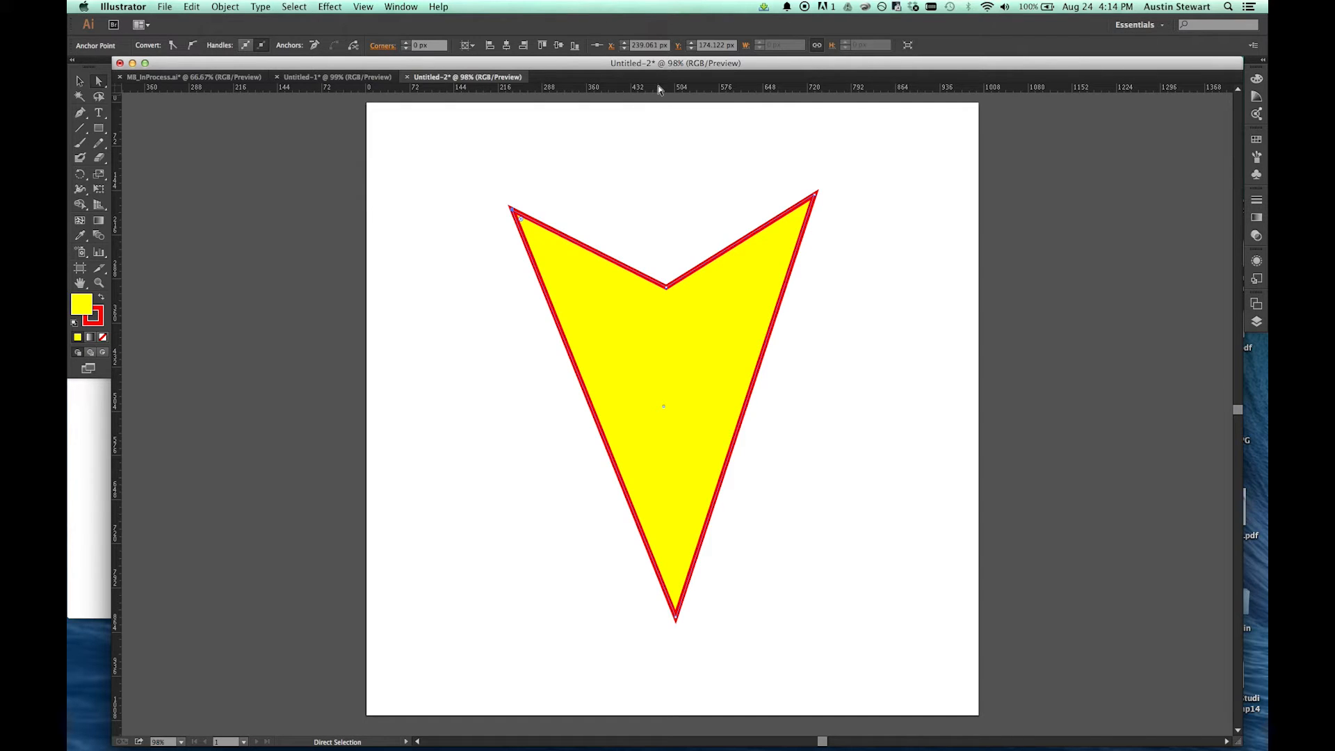
left_click_drag(659, 89, 680, 197)
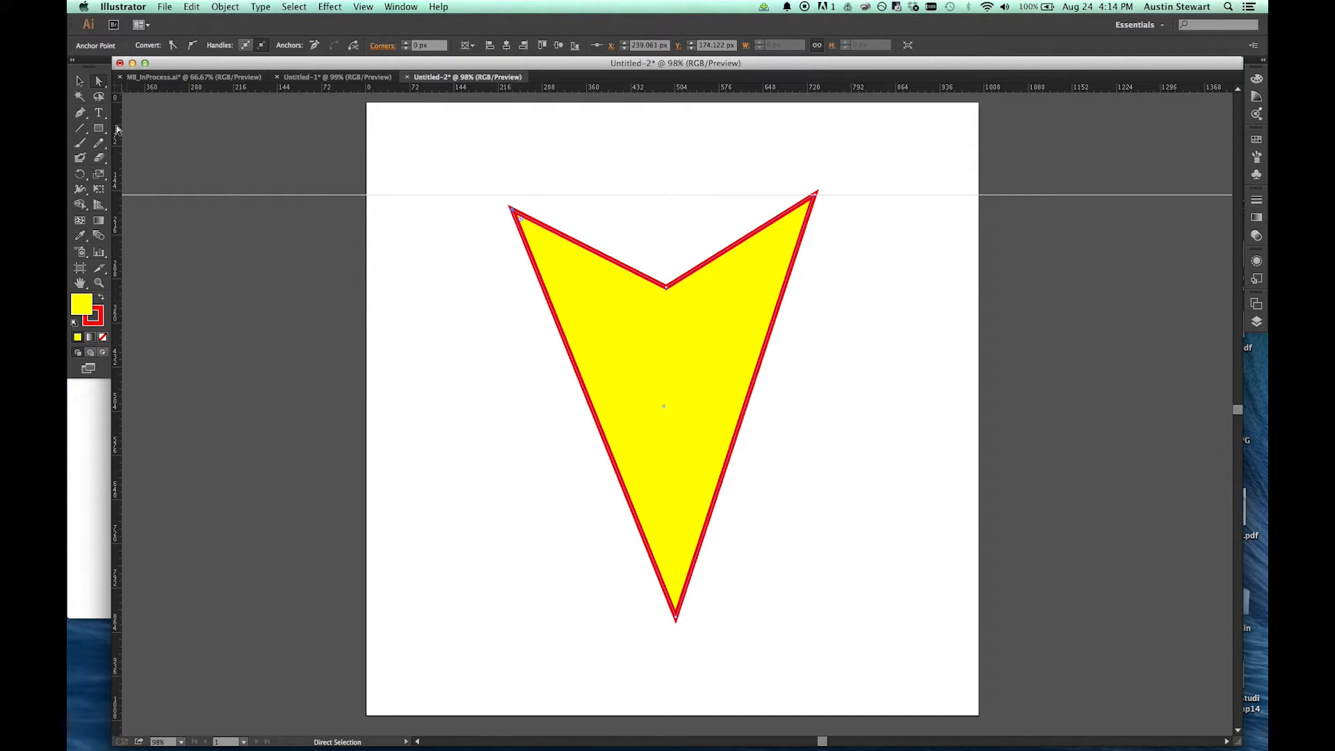
left_click_drag(116, 127, 684, 235)
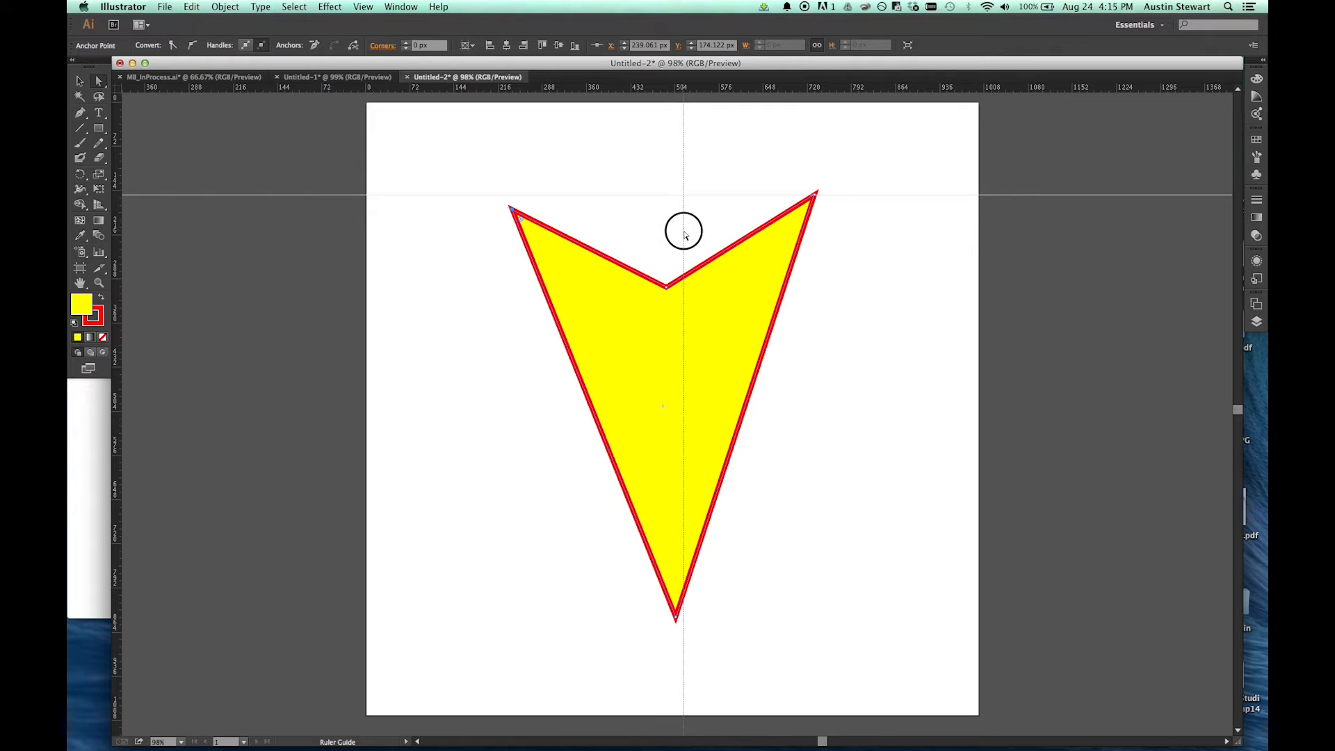
left_click_drag(685, 234, 685, 235)
left_click(686, 237)
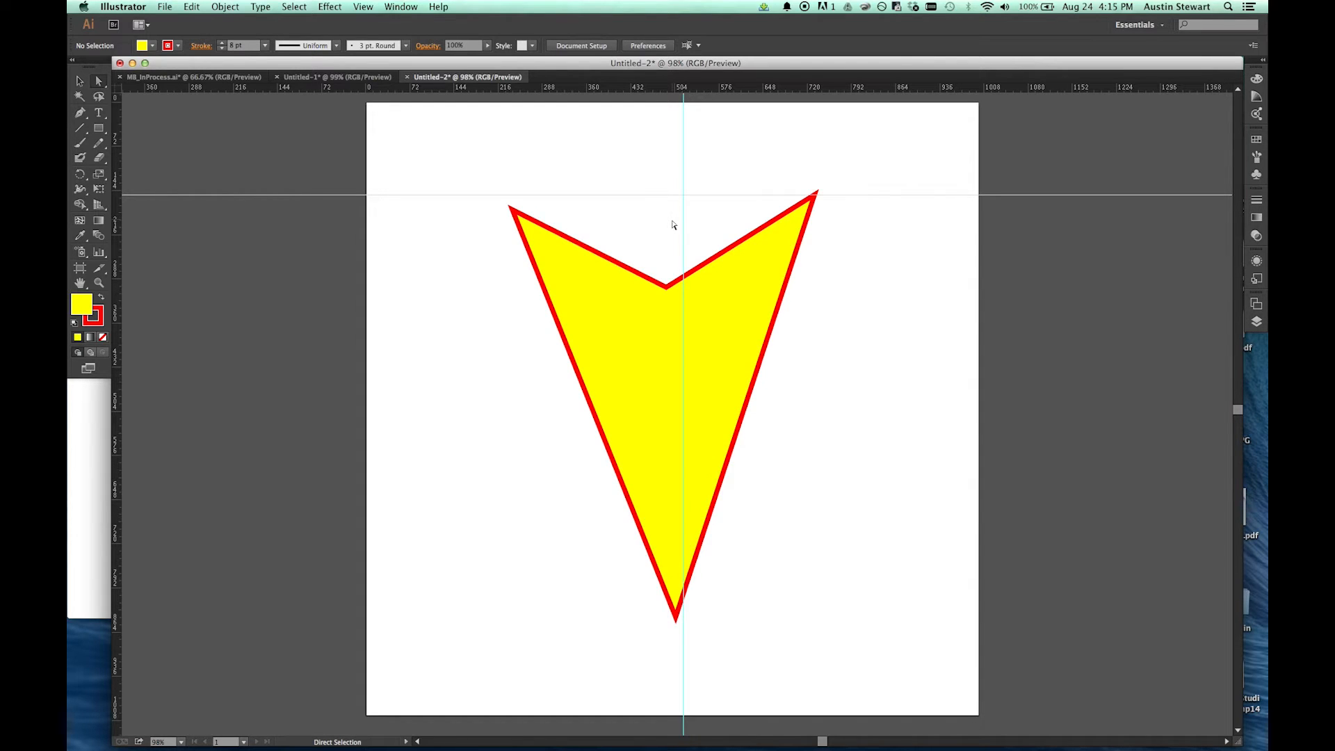
Step: Try to select the horizontal guide and move the vertical guide to the left with the Selection tool
key("v")
left_click(634, 194)
mouse_move(683, 158)
left_mouse_down()
mouse_move(722, 158)
mouse_move(659, 161)
left_mouse_up()
Step: Unlock the guides in the document
left_click(363, 7)
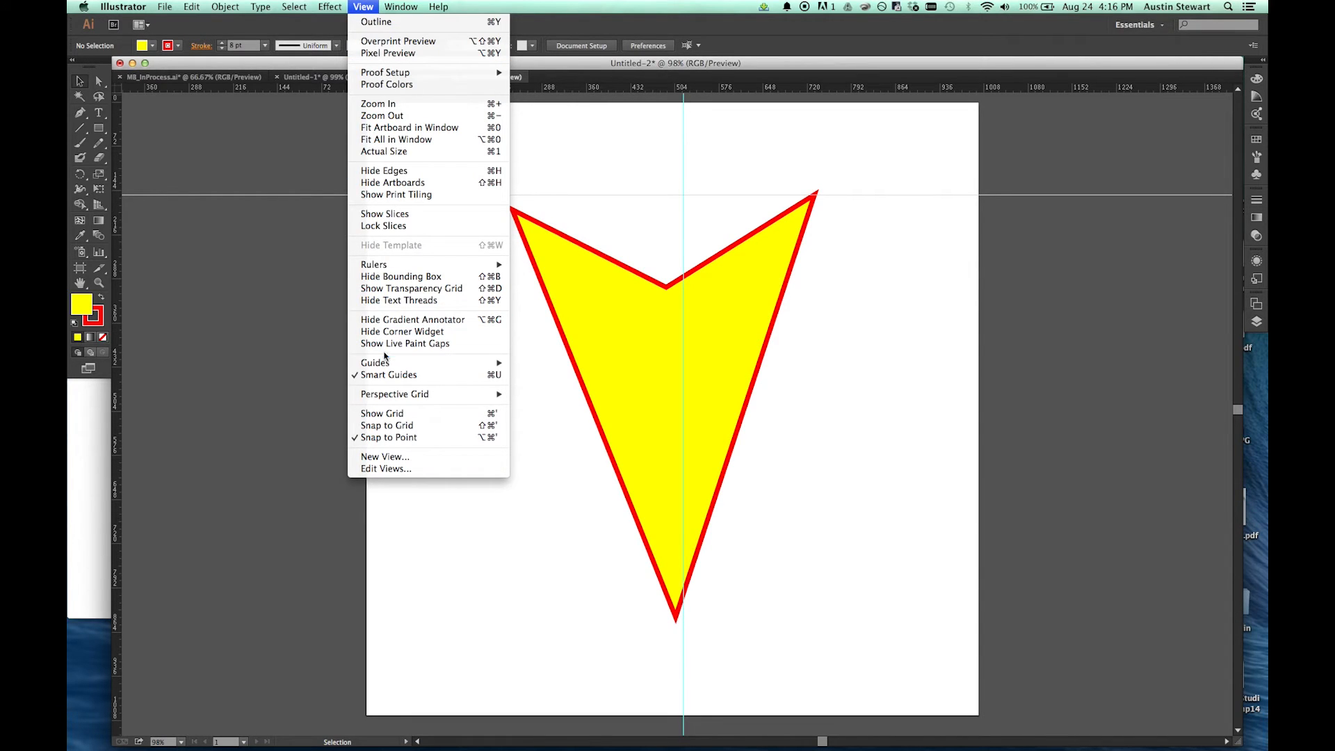
mouse_move(382, 363)
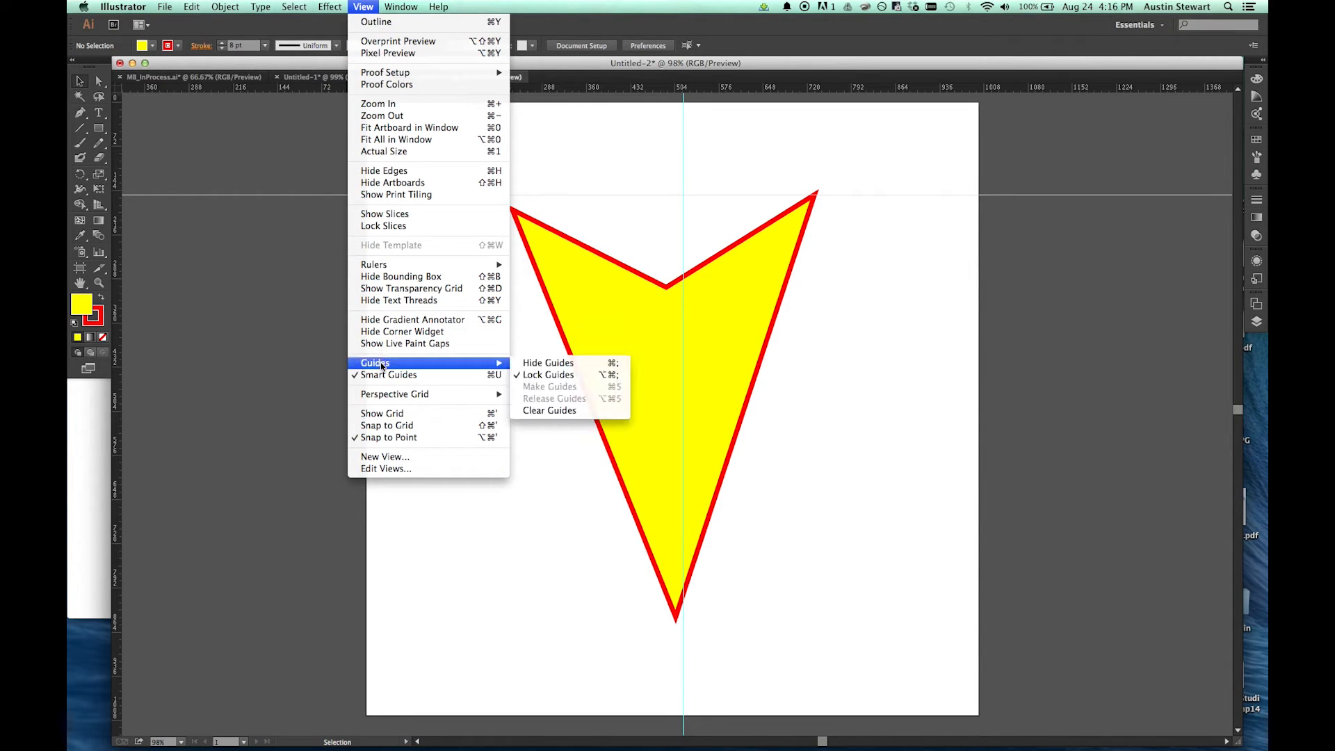
left_click(549, 375)
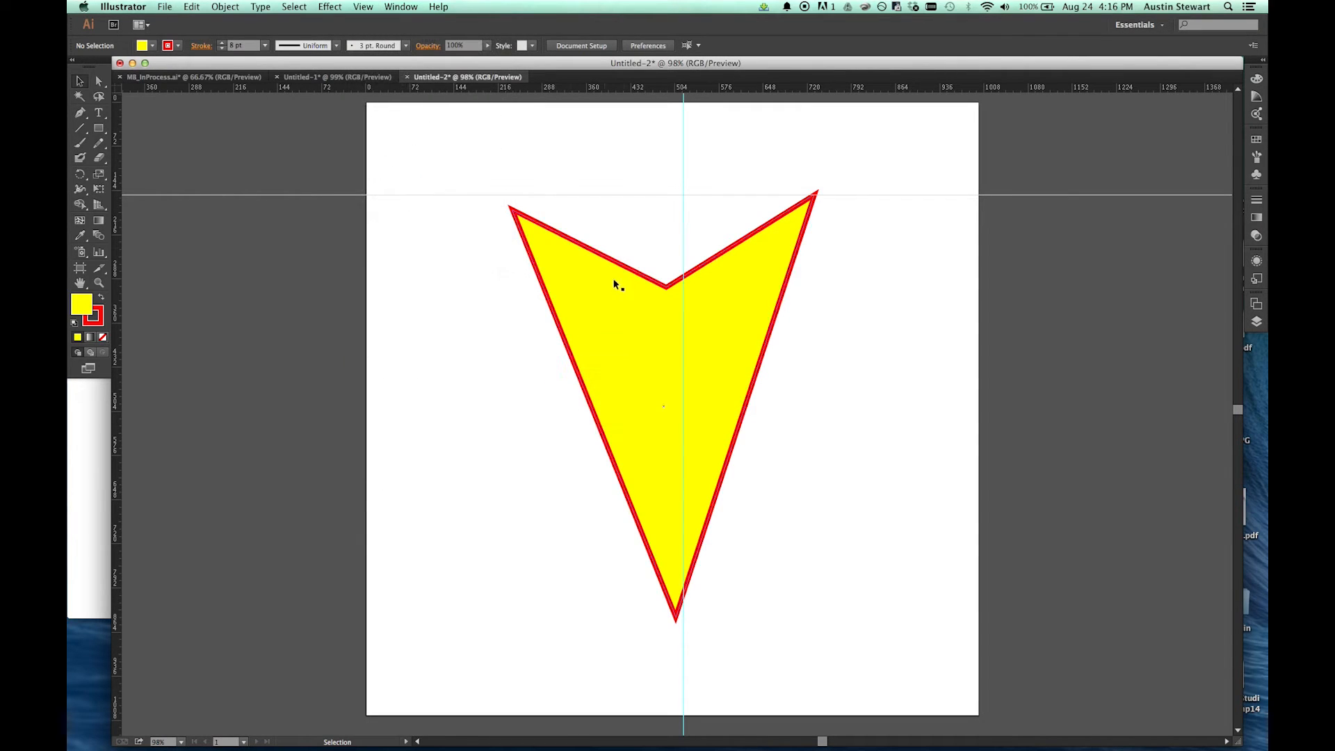
Step: Select the vertical guide and set its X position to 500 px
left_click(684, 205)
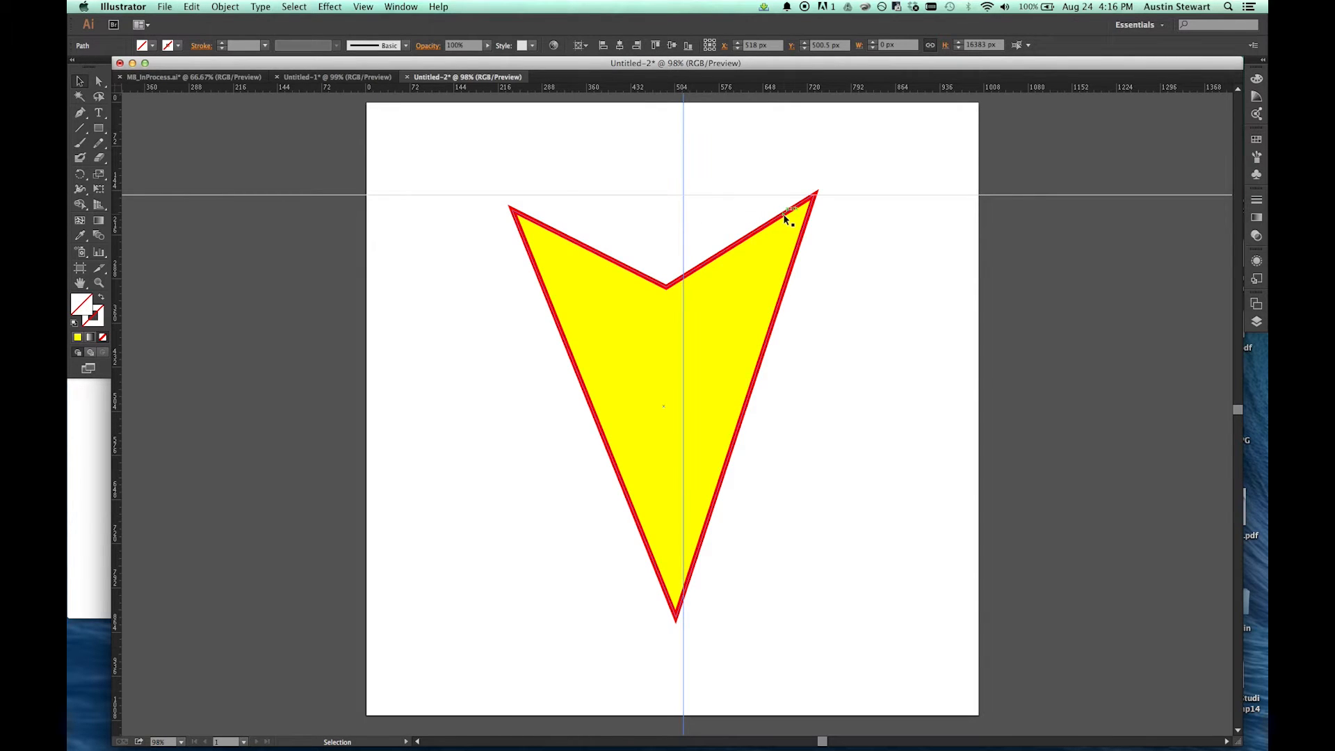
left_click(749, 194)
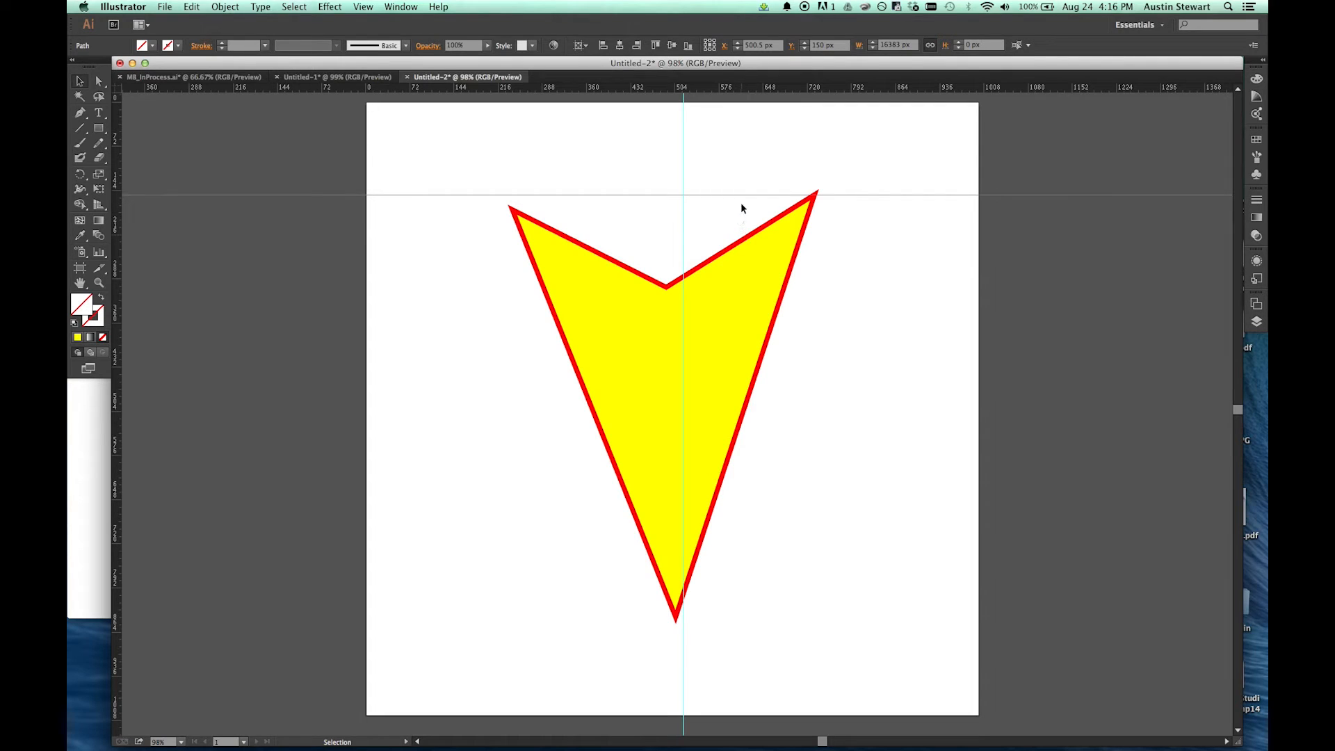
left_click(683, 220)
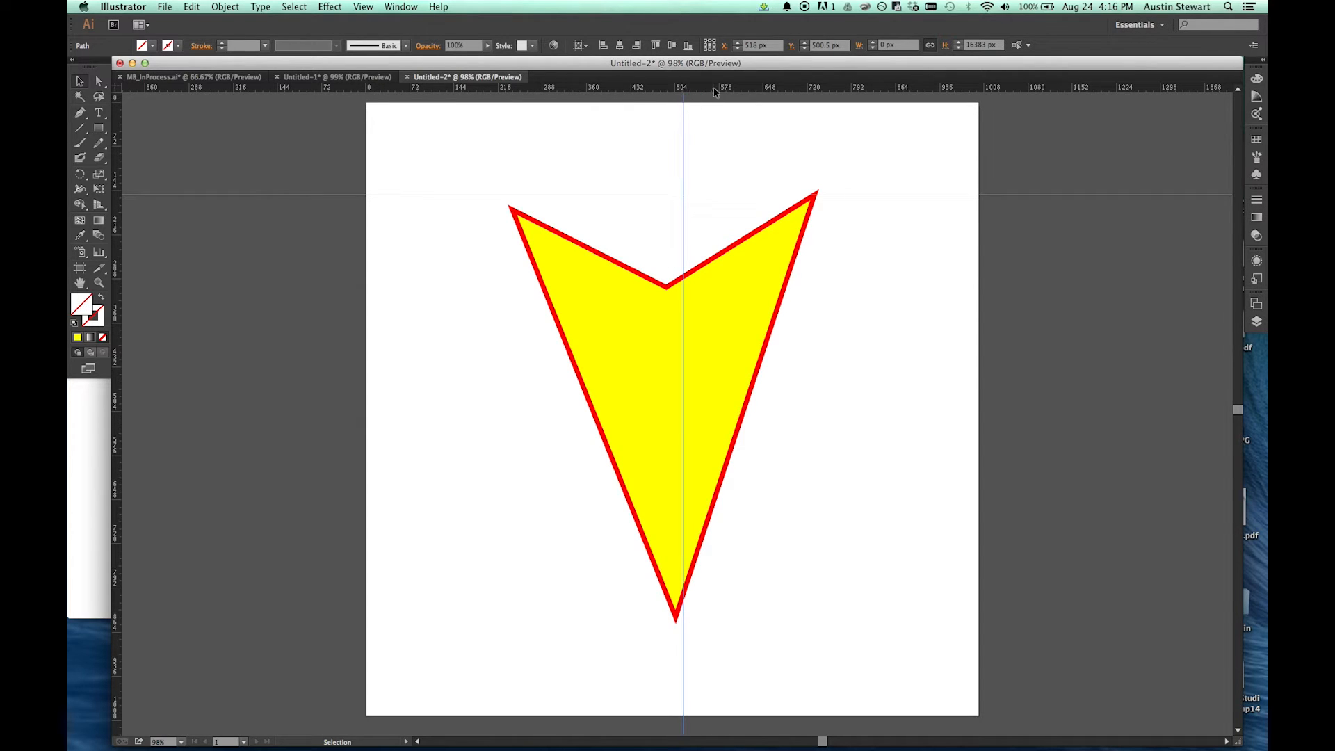
left_click(751, 46)
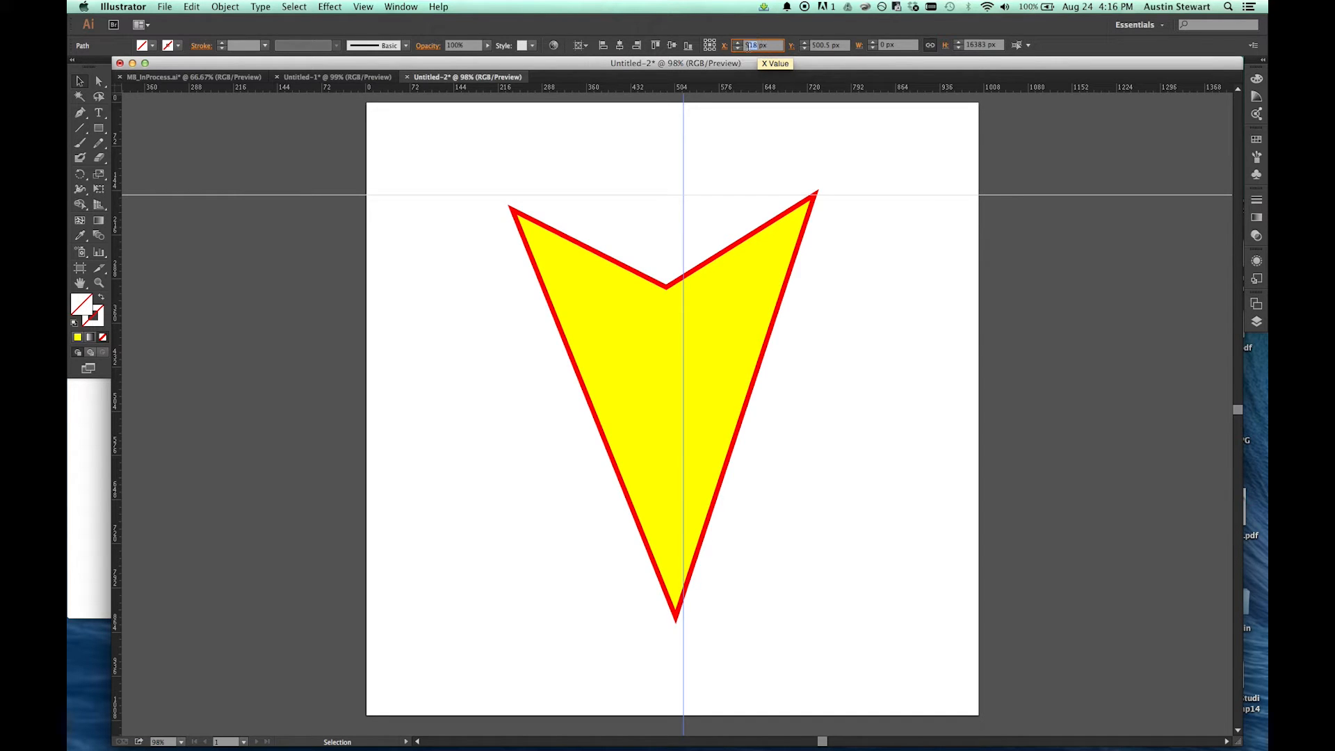
type("500")
key("Return")
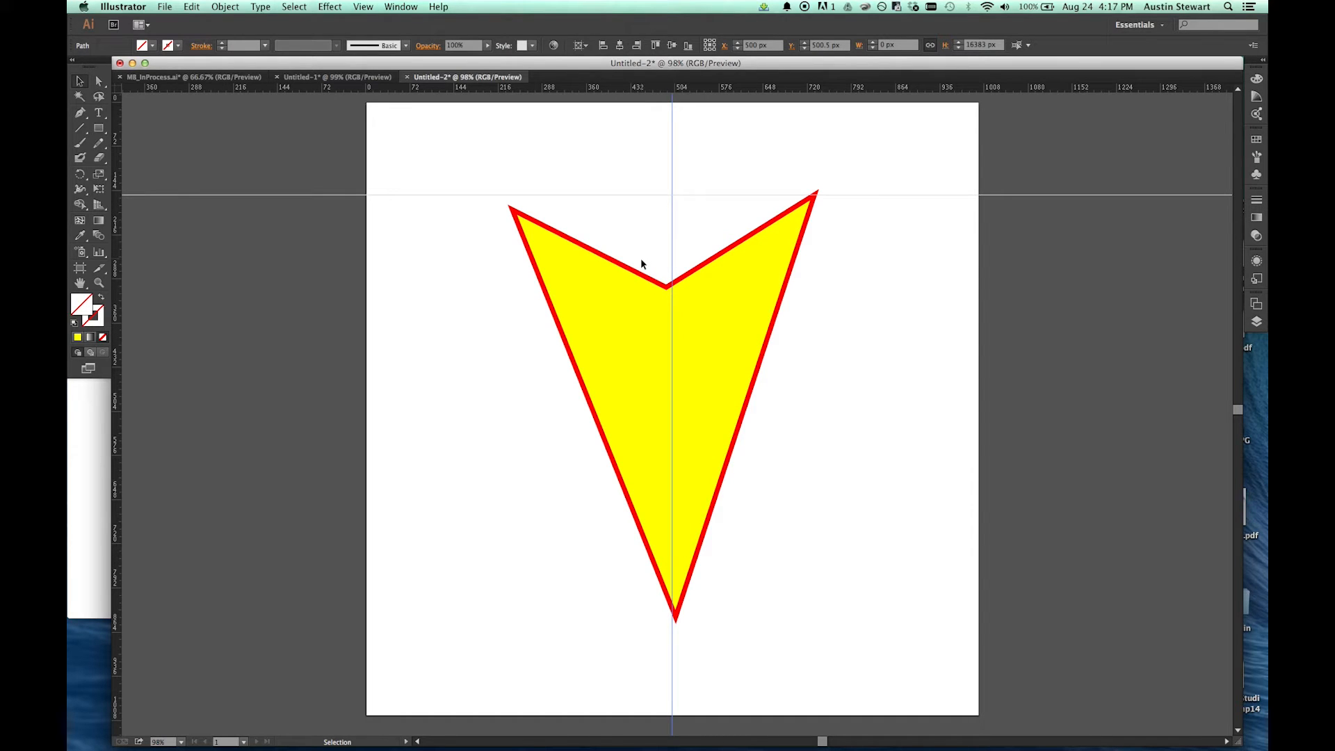
Step: Move the shape's inner notch anchor and bottom tip anchor onto the vertical guide at X 500 px with the Direct Selection tool
key("a")
left_click(667, 290)
left_click_drag(666, 289, 674, 292)
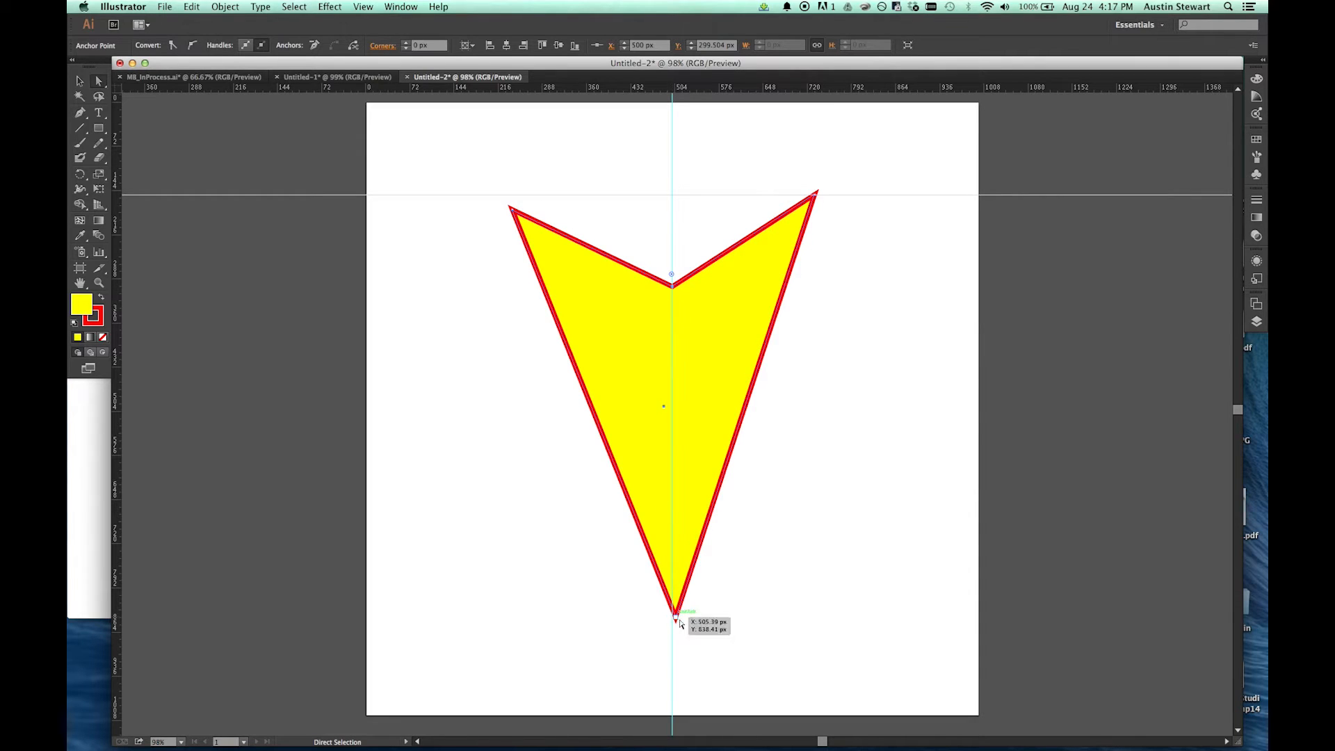
left_click_drag(677, 622, 673, 623)
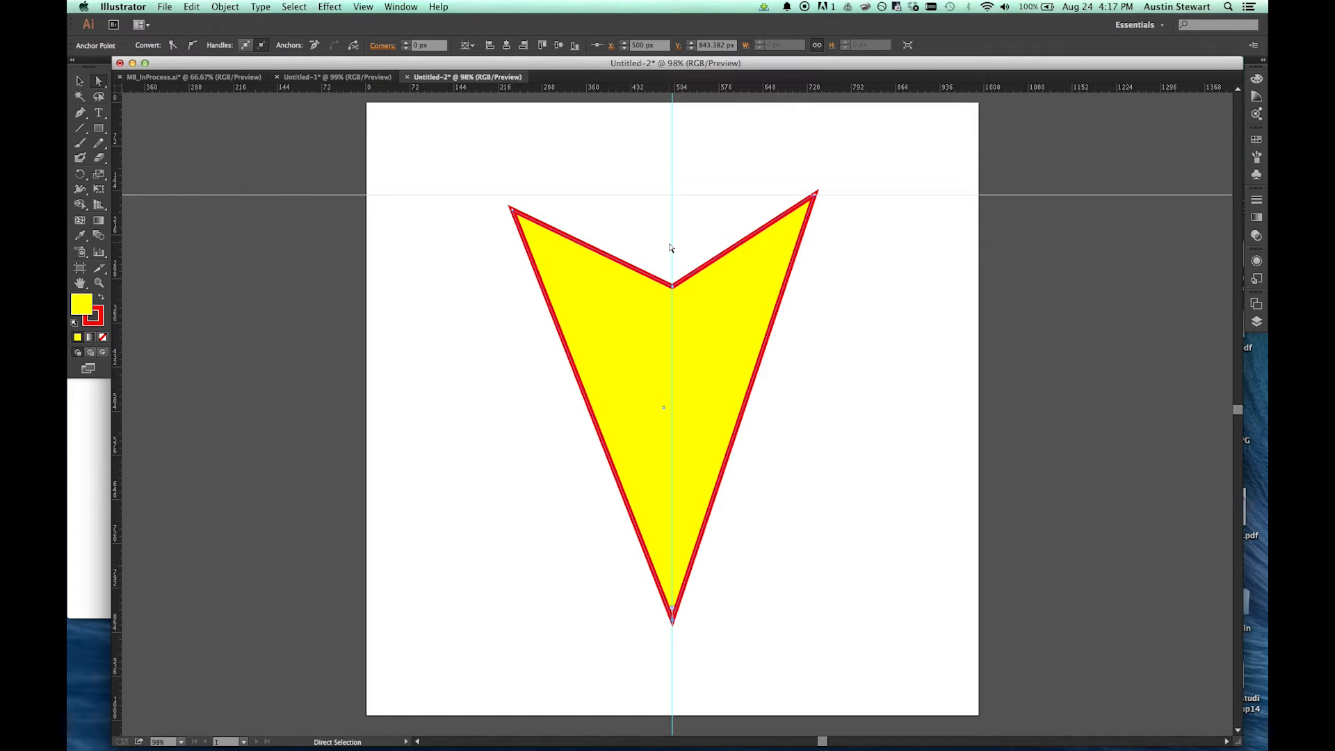
Step: Duplicate the vertical guide to the right and set the copy's X position to 750 px
key("v")
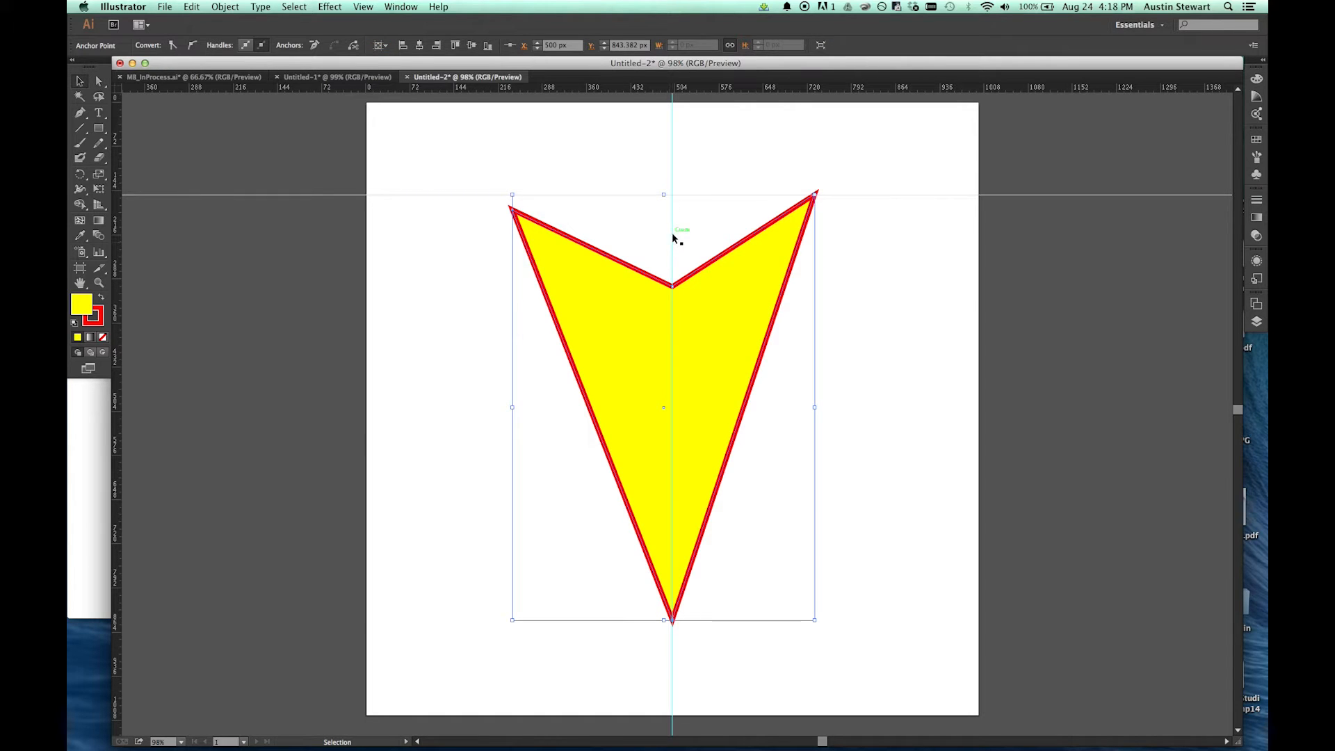
left_click(673, 224)
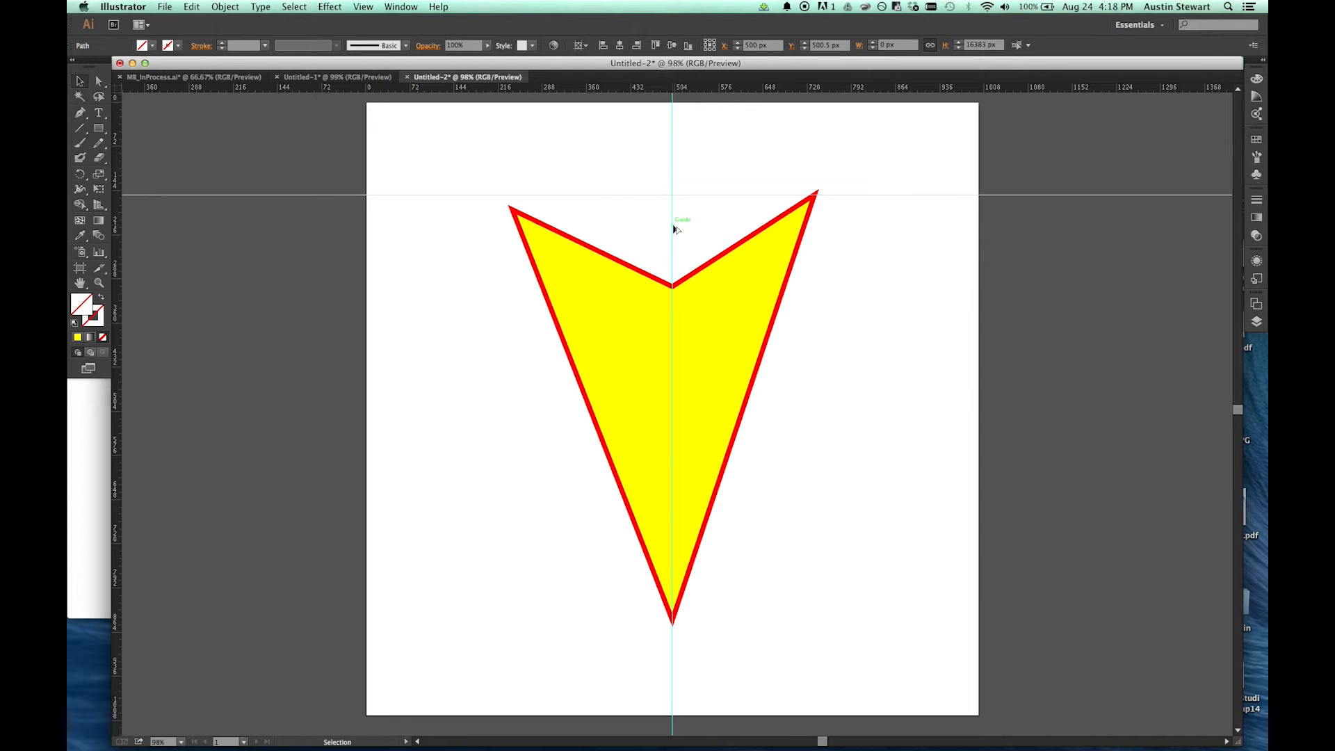
left_click_drag(674, 230, 803, 232)
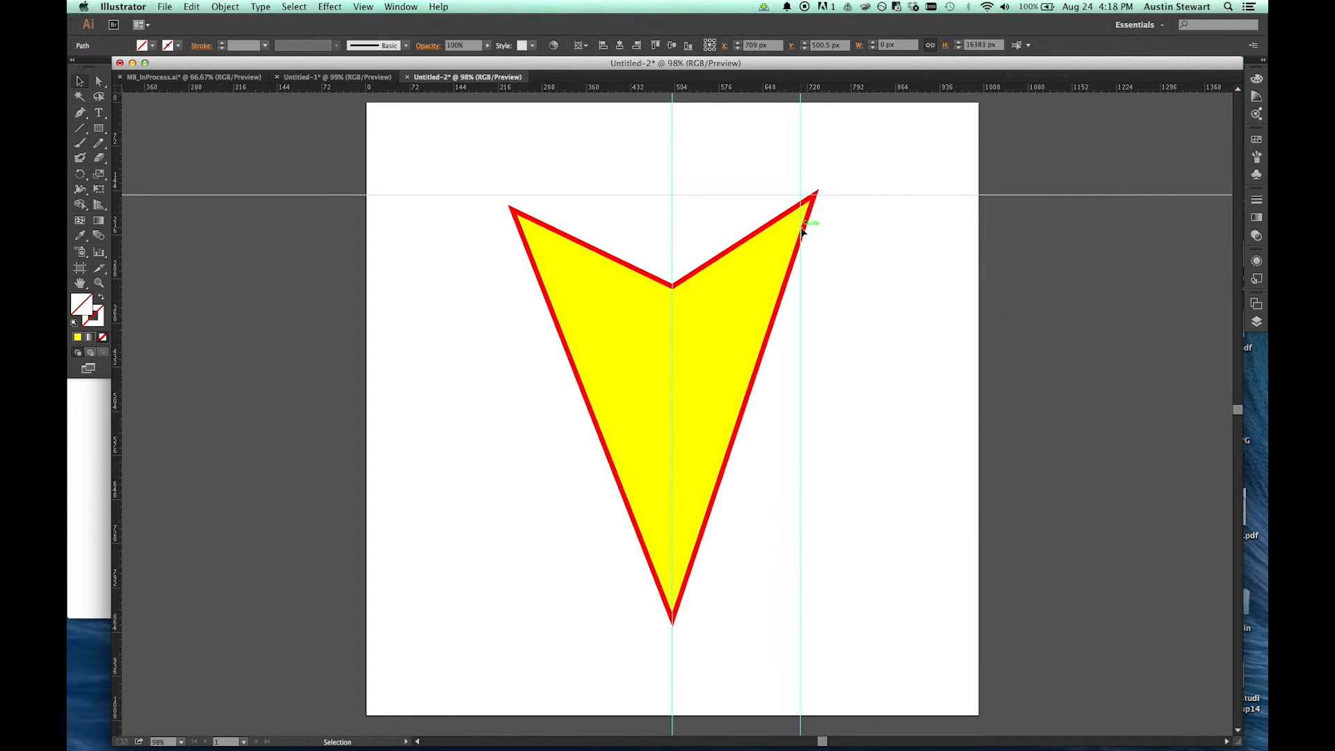
left_click(801, 232)
left_click(757, 281)
left_click(754, 45)
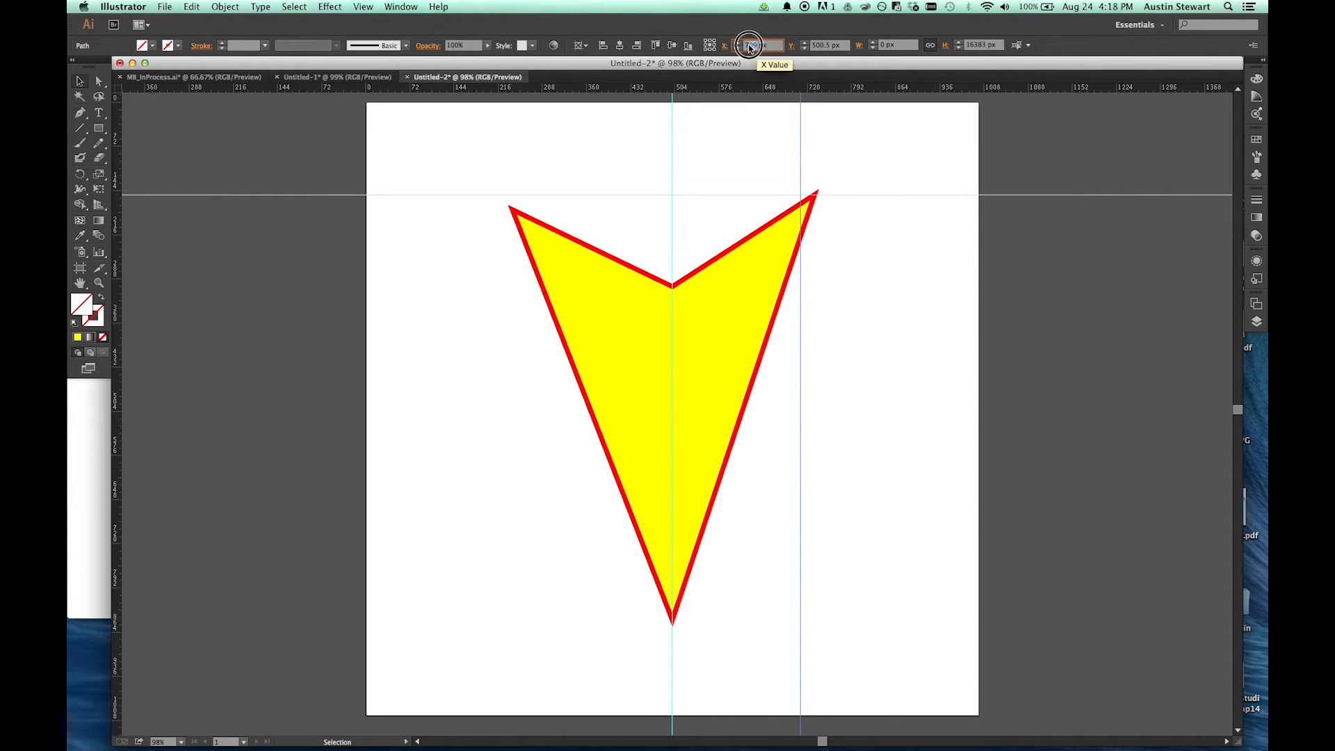
type("750")
key("Return")
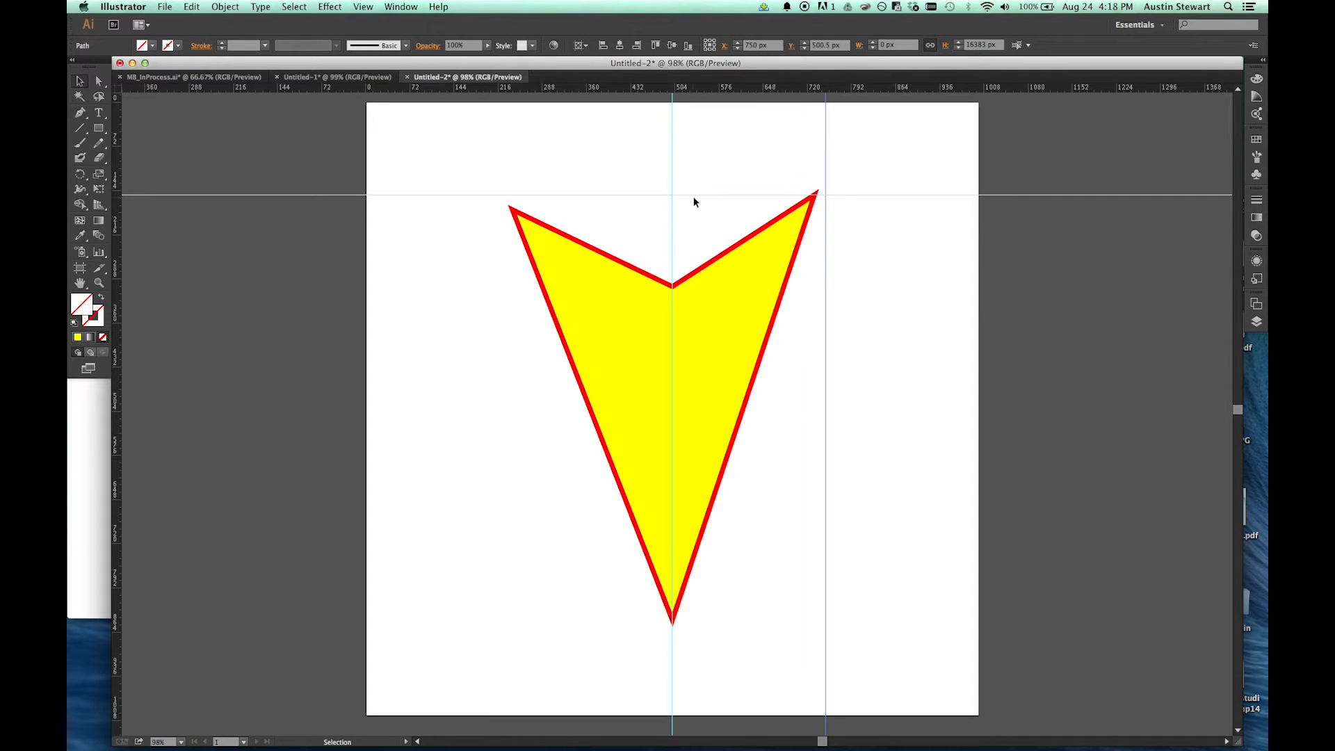
Step: Duplicate the center vertical guide to the left and set the copy's X position to 250 px
left_click(673, 234)
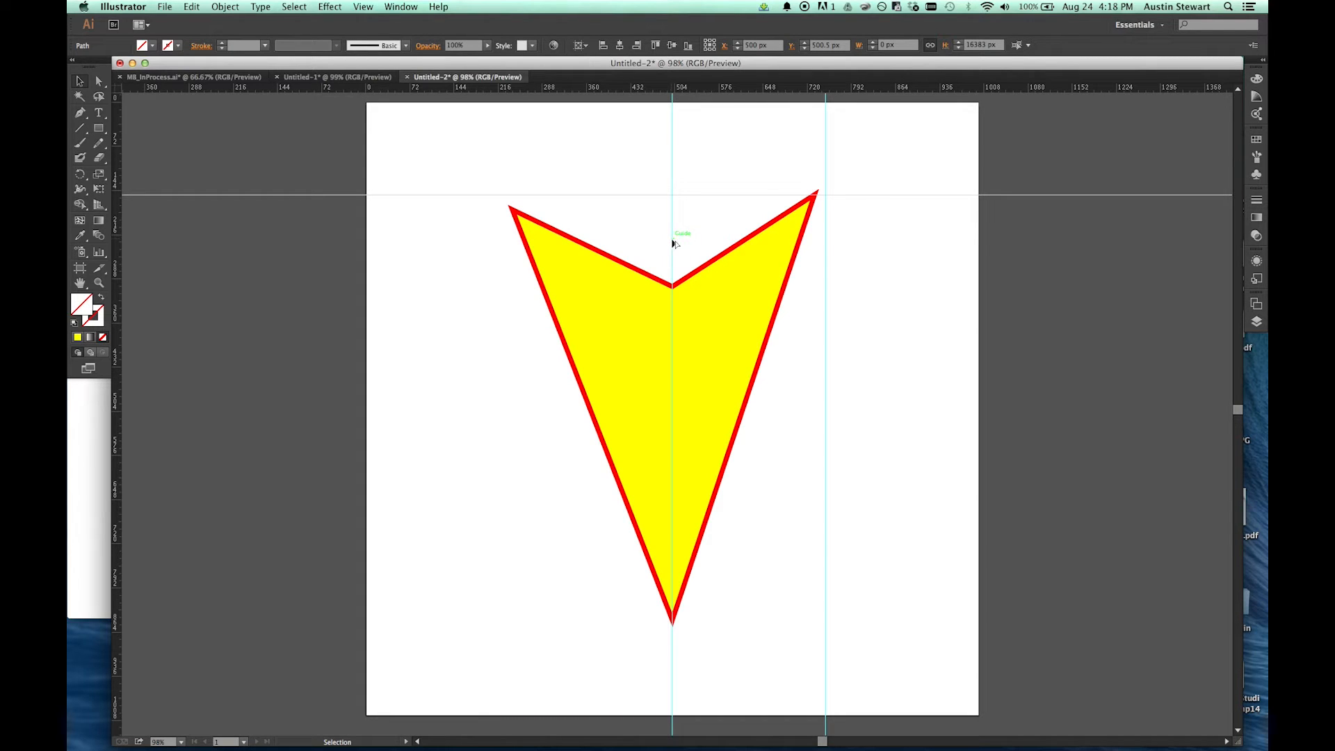
left_click_drag(673, 243, 520, 240)
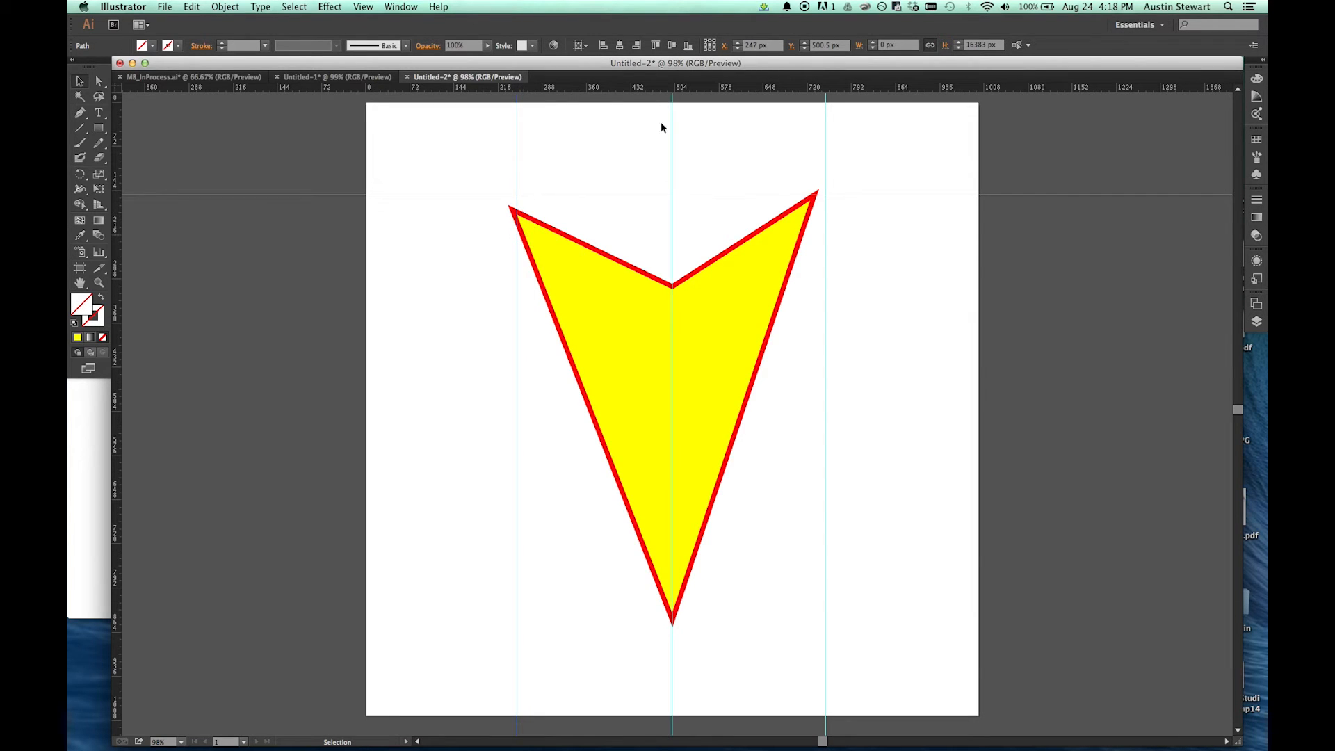
left_click(751, 47)
type("250")
key("Return")
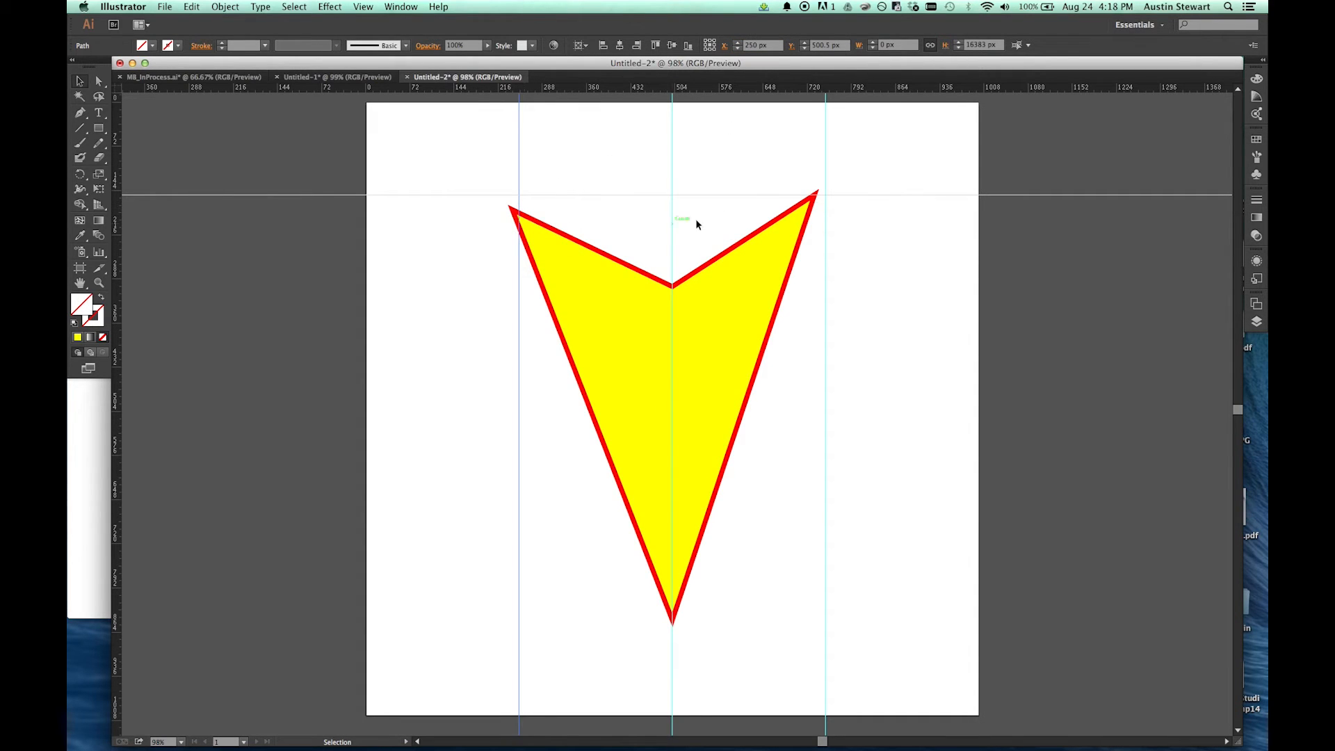
Step: Snap the shape's upper-left anchor to the guide intersection at X 250, Y 150 px and its upper-right anchor to X 750, Y 150 px
left_click(519, 196)
left_click(611, 261)
key("a")
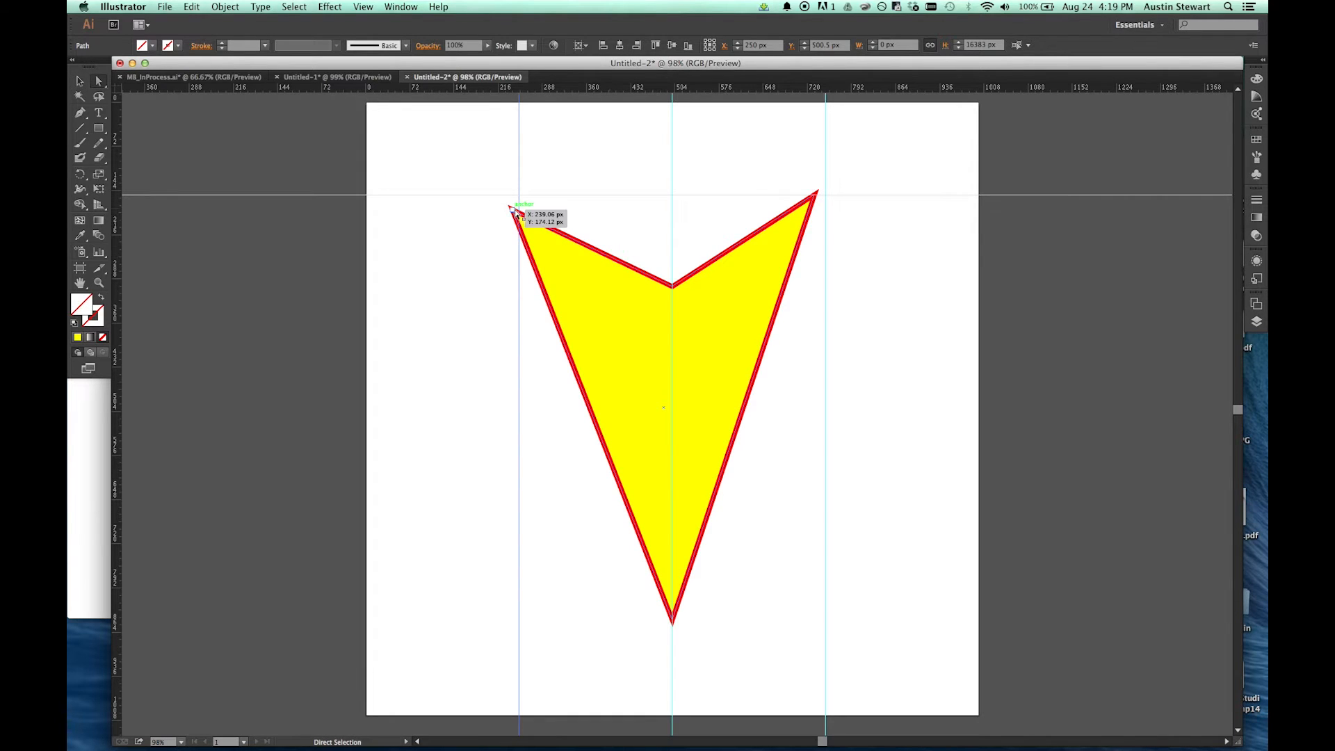
left_click_drag(515, 211, 516, 194)
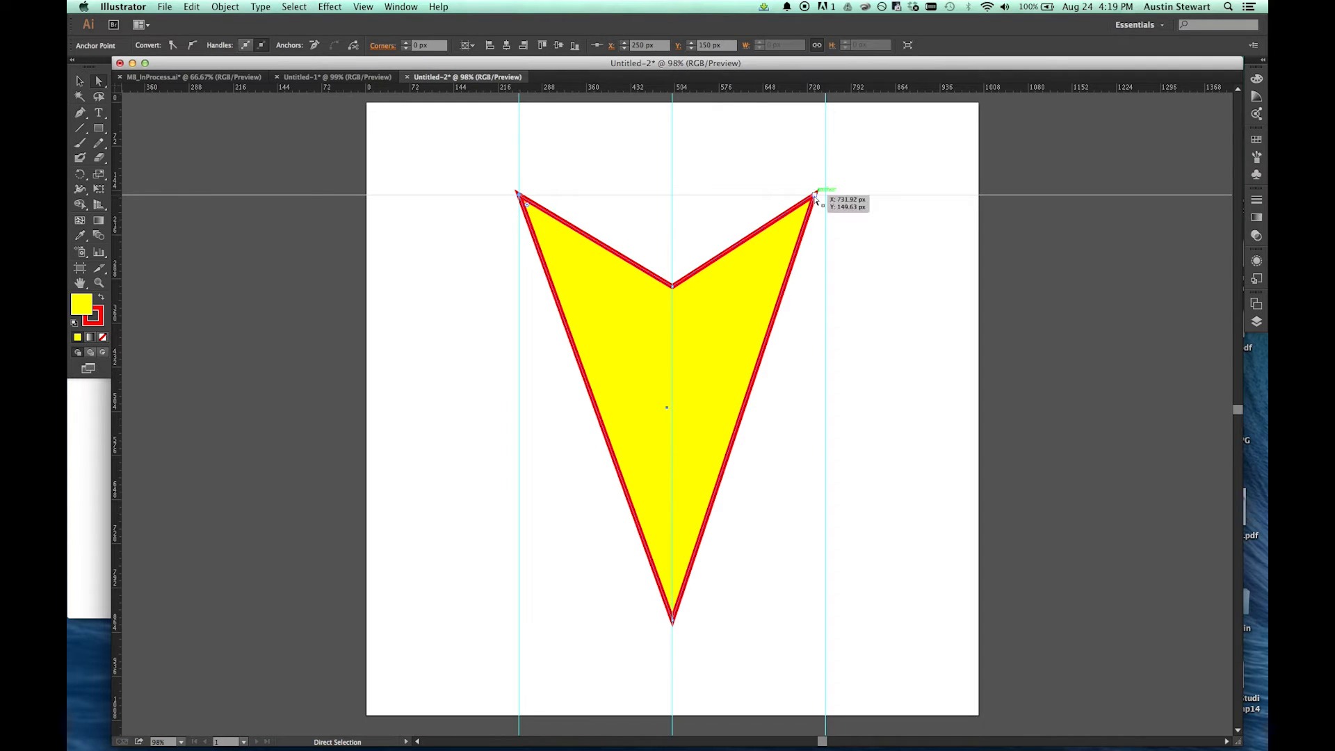
left_click_drag(815, 201, 827, 200)
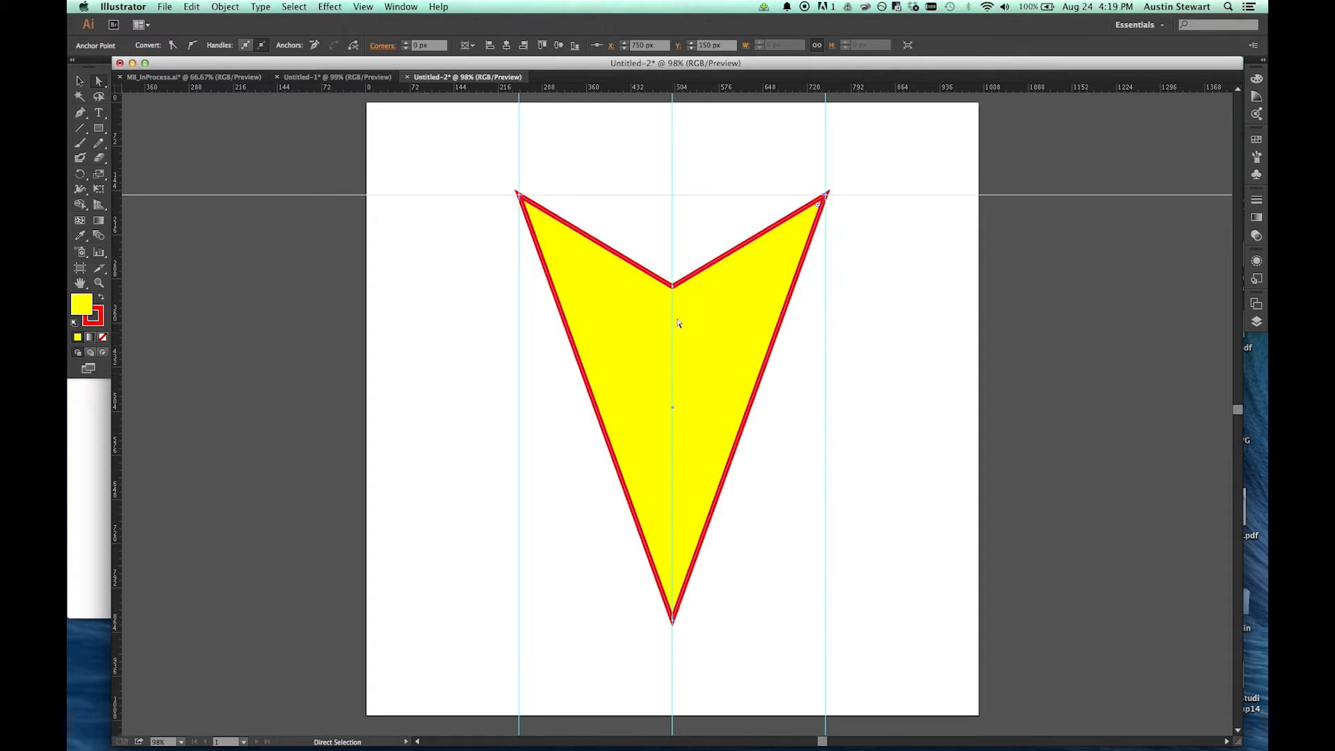
left_click_drag(673, 286, 672, 287)
Step: Hide the guides in the document
left_click(366, 8)
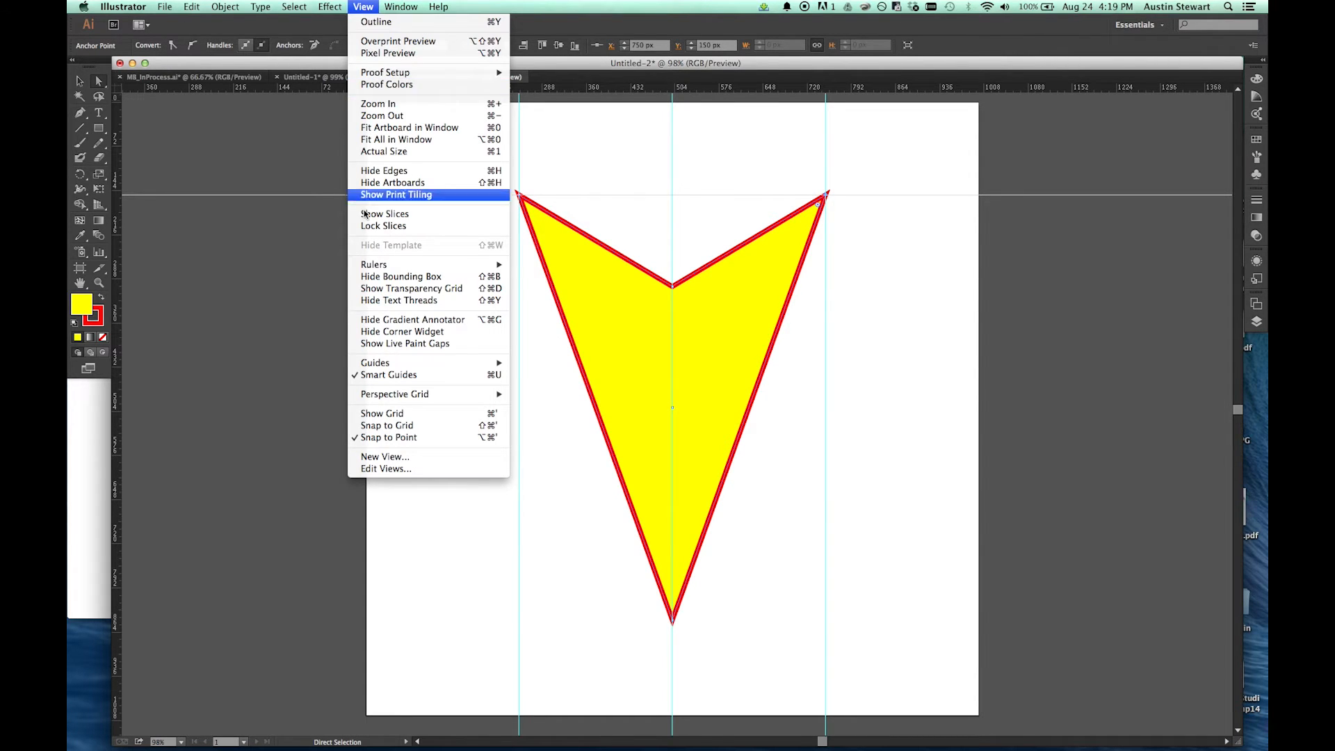
mouse_move(391, 364)
left_click(577, 362)
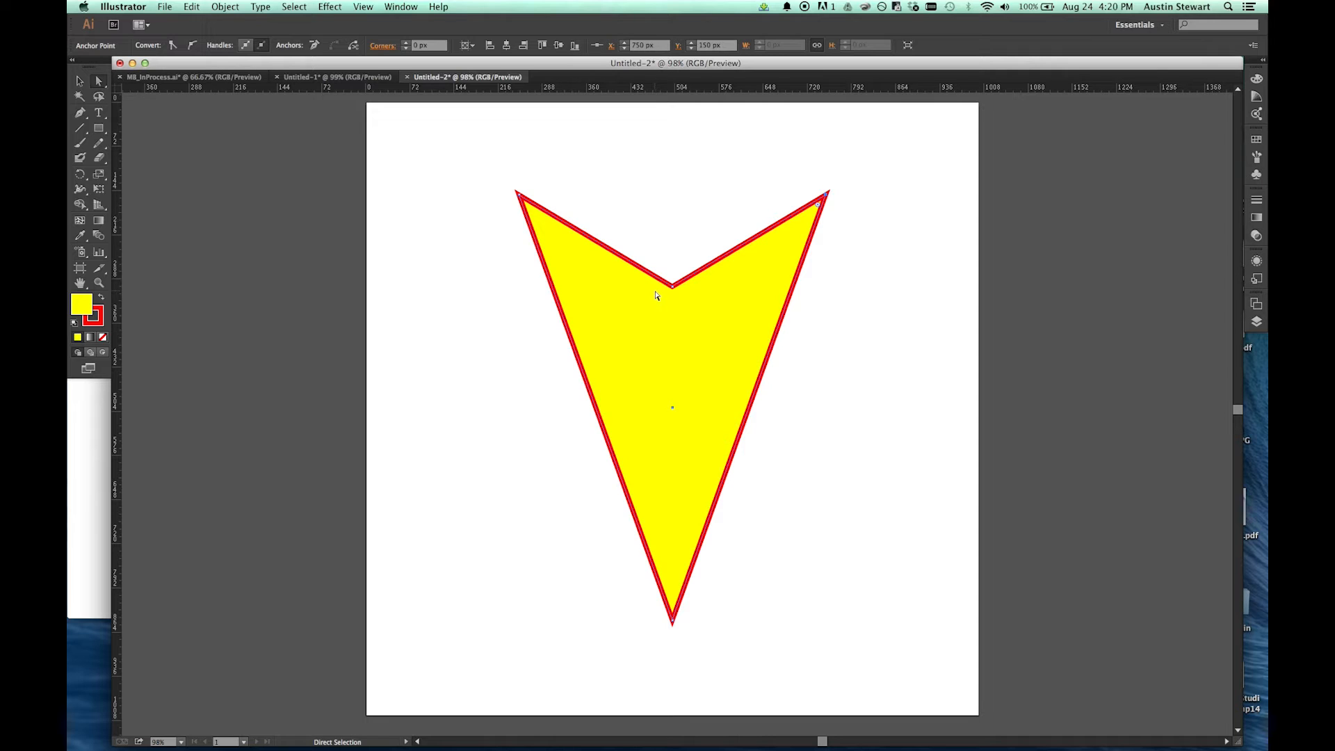
Step: Select both upper corner anchors of the yellow shape and convert them to smooth points
left_click(826, 196)
left_click(519, 197)
left_click(826, 196)
left_click(521, 198, "shift")
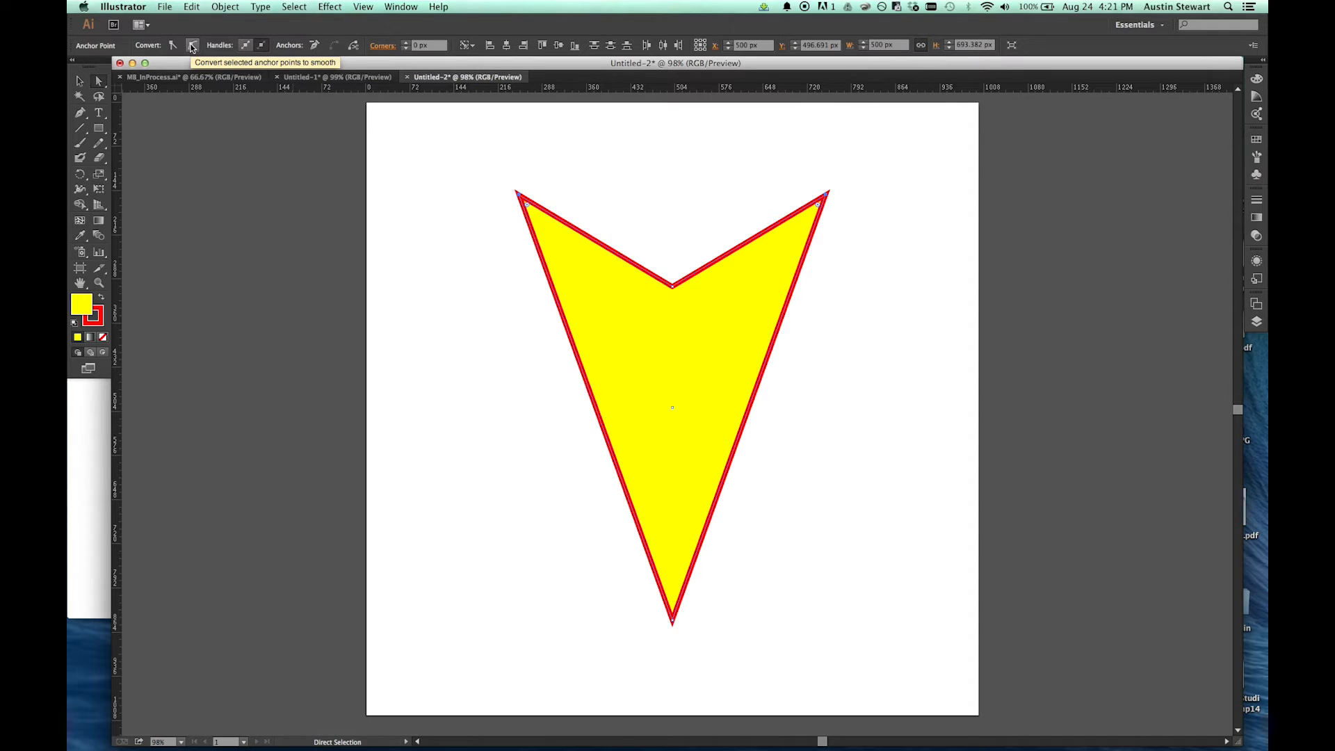
left_click(192, 46)
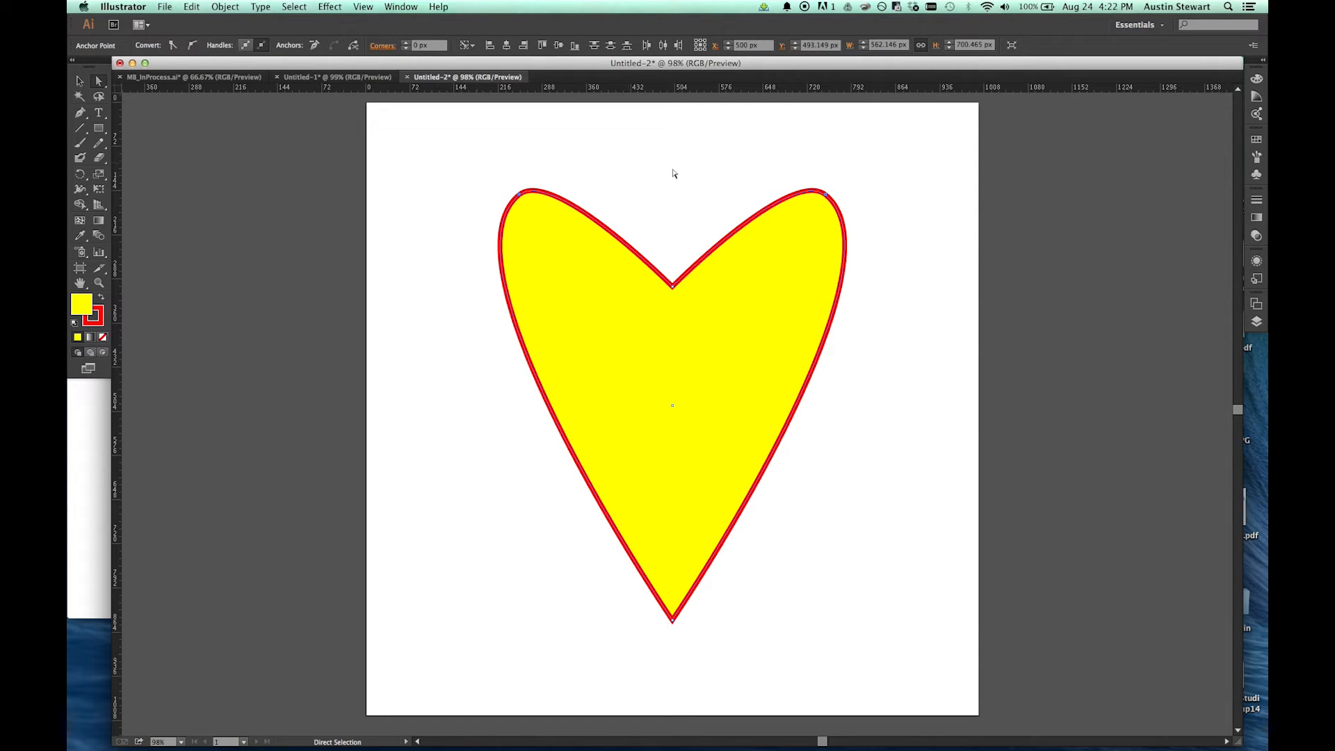
Step: Lengthen both direction handles of the heart's upper-left anchor and move that anchor to about X 216 px, Y 208 px
left_click(465, 187)
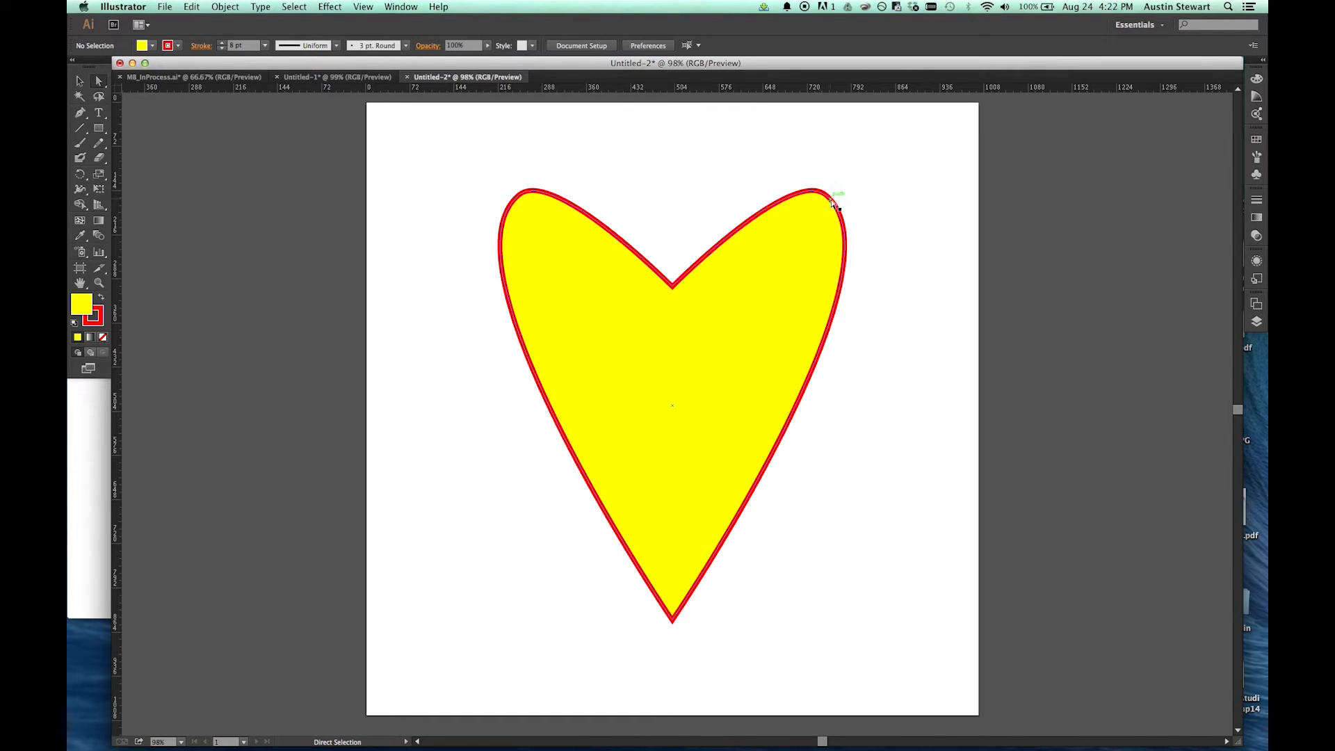
left_click(520, 197)
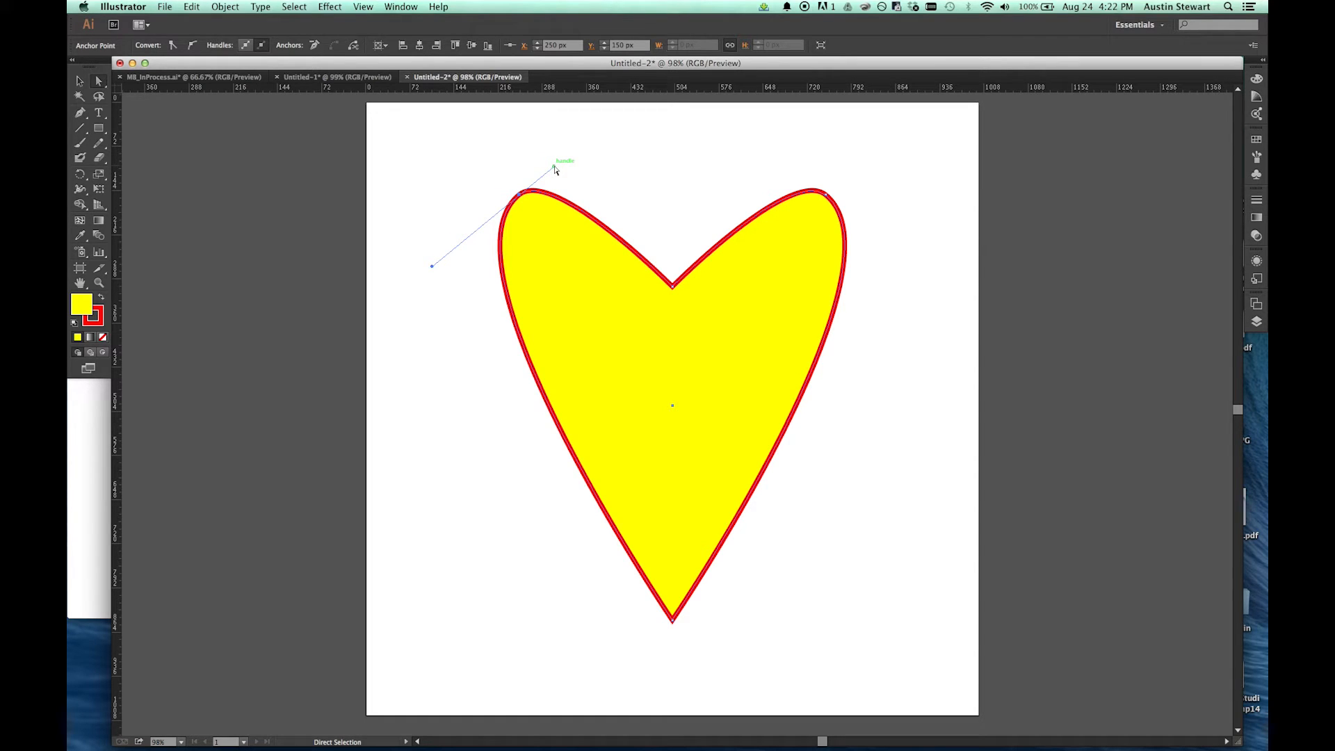
left_click_drag(555, 167, 609, 122)
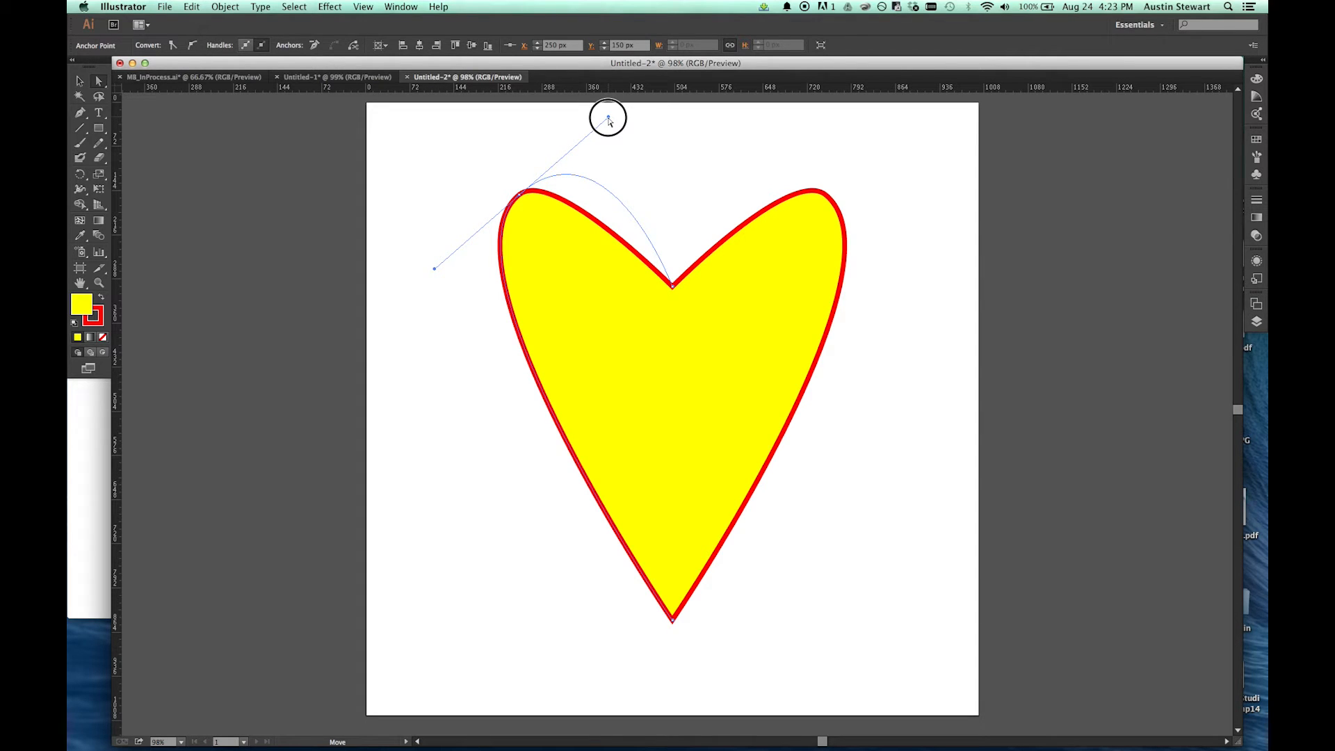
left_click_drag(609, 122, 521, 194)
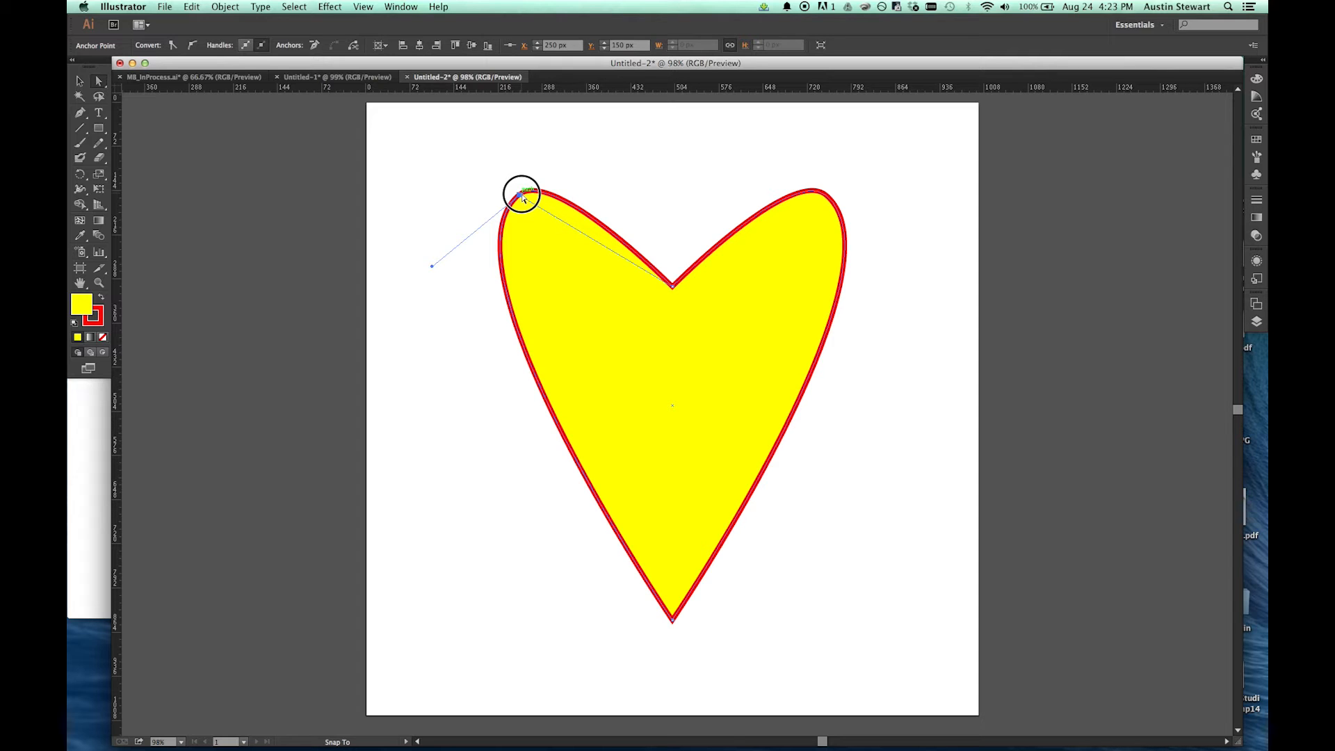
left_click_drag(523, 197, 564, 221)
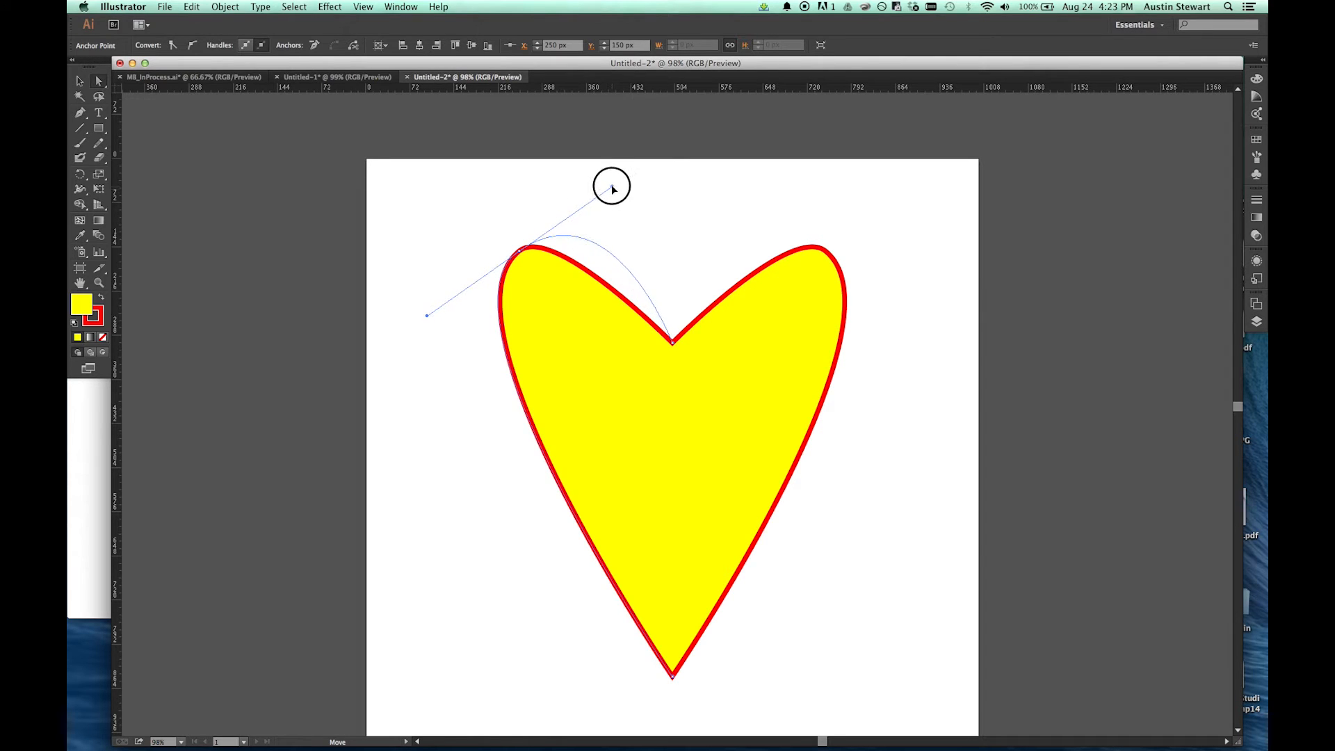
left_click_drag(613, 189, 612, 186)
left_click_drag(427, 316, 373, 376)
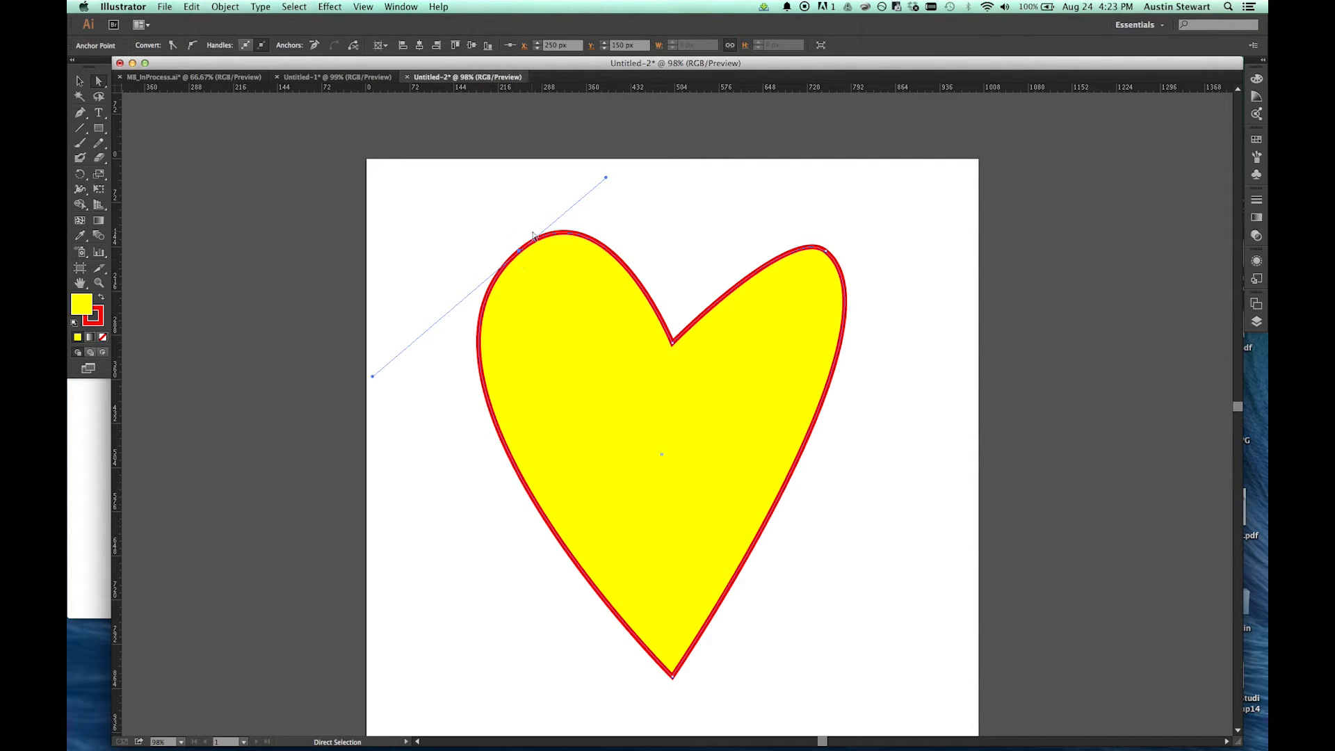
left_click_drag(522, 254, 497, 286)
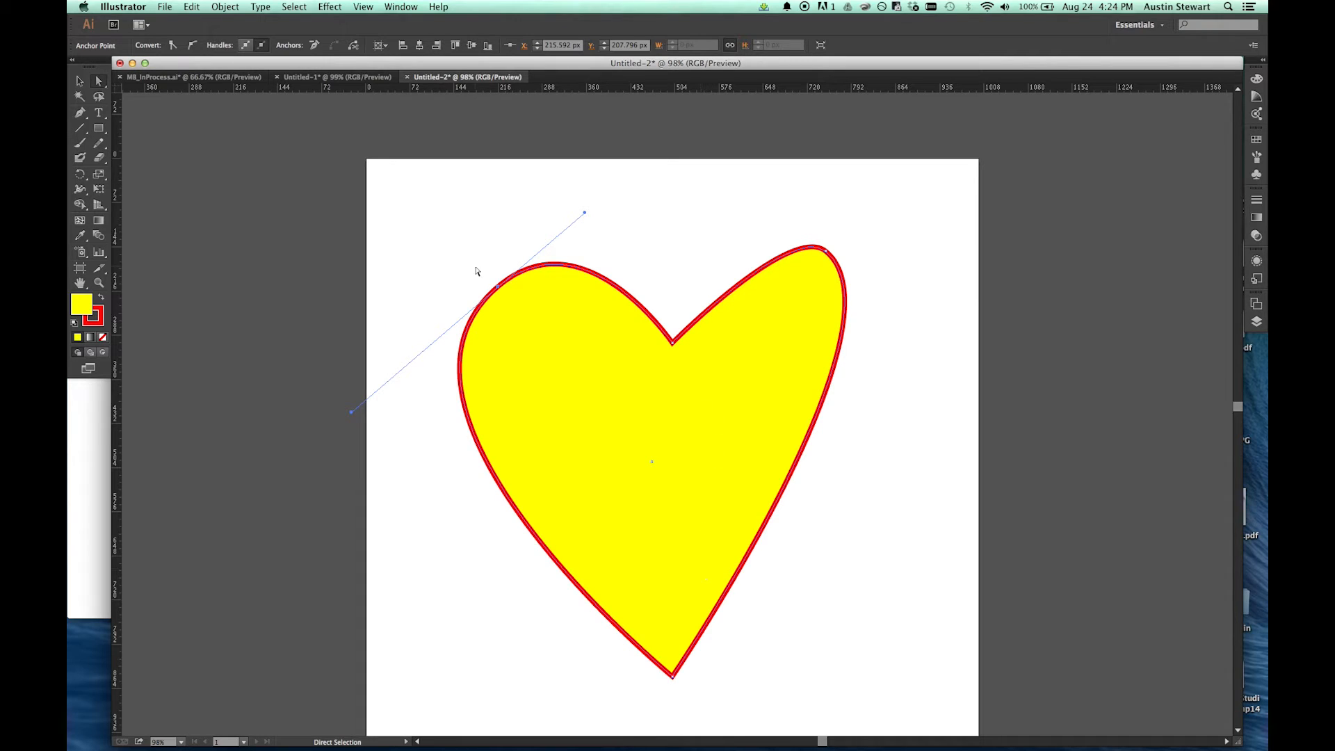
Step: Move the heart's upper-right anchor to about X 796 px, Y 227 px and extend both its handles to match the left lobe
left_click(827, 254)
mouse_move(827, 254)
left_mouse_down()
mouse_move(823, 305)
mouse_move(493, 284)
mouse_move(829, 279)
left_mouse_up()
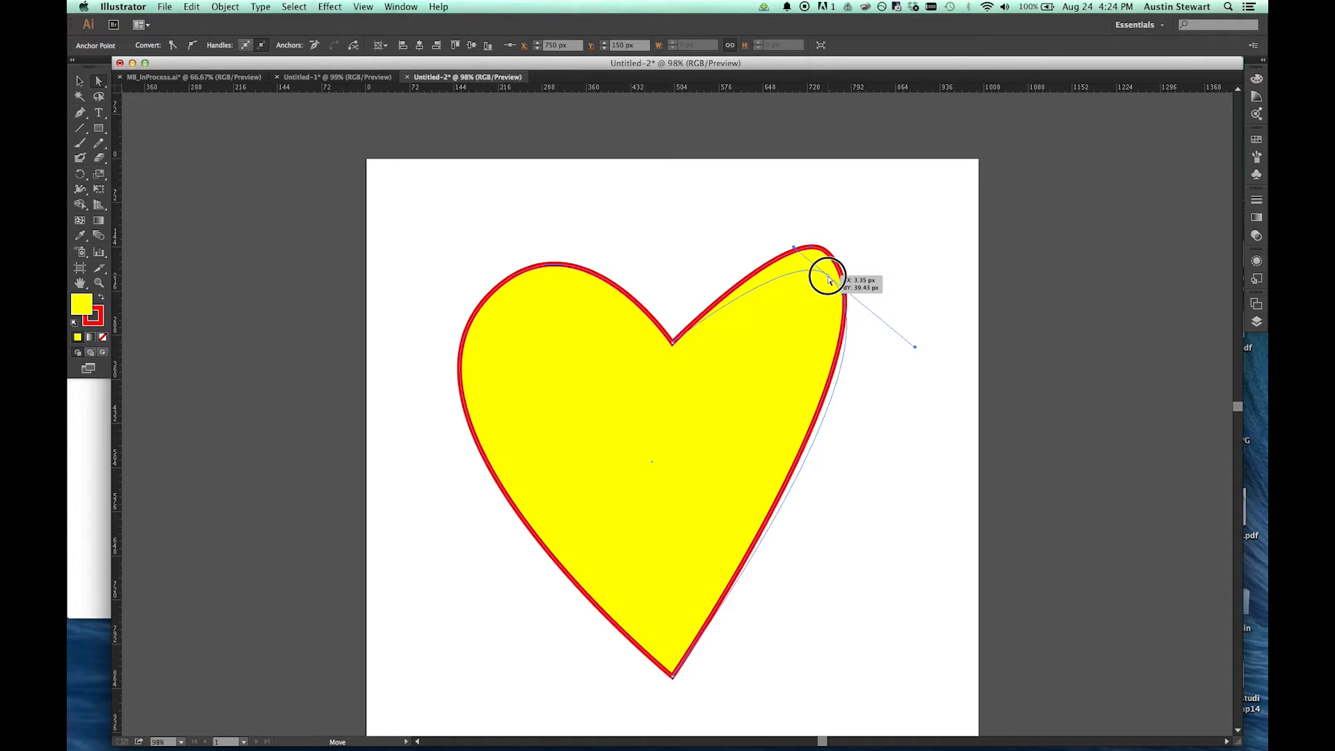
left_click_drag(830, 279, 841, 288)
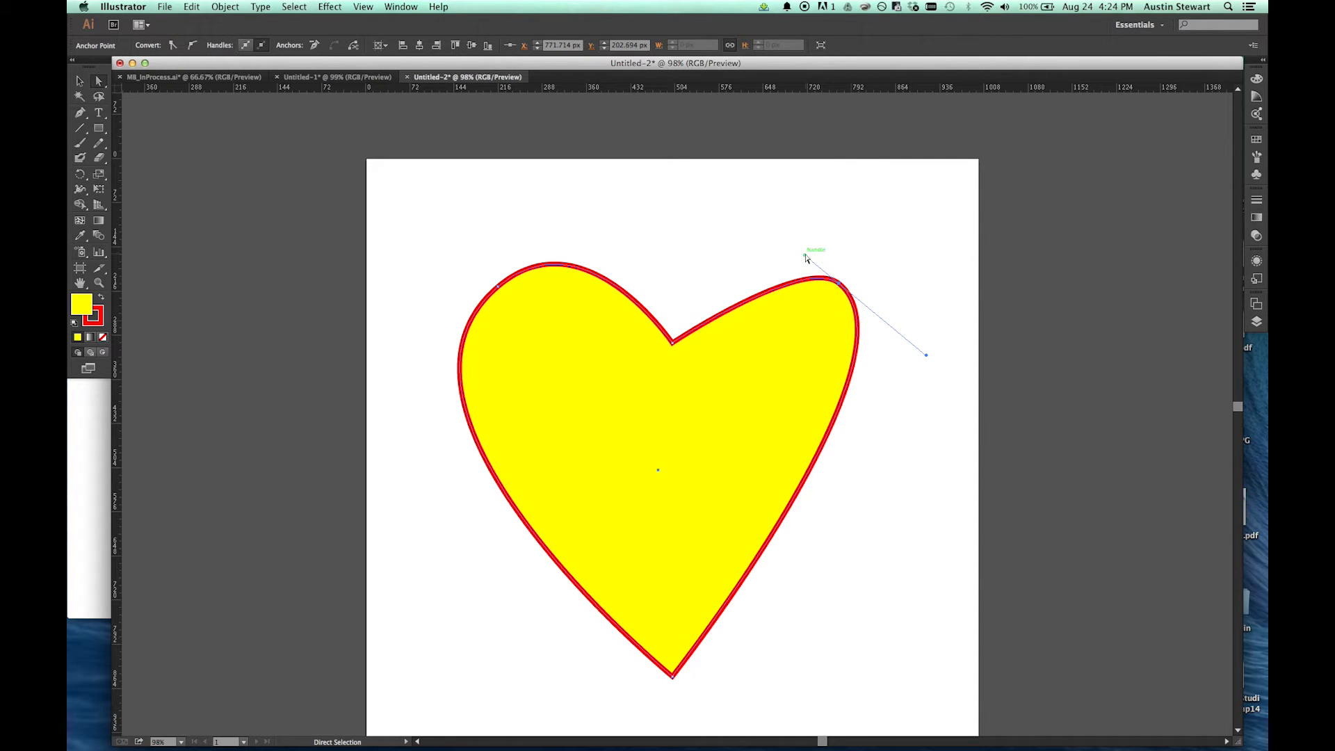
left_click_drag(806, 257, 742, 207)
left_click_drag(929, 356, 928, 397)
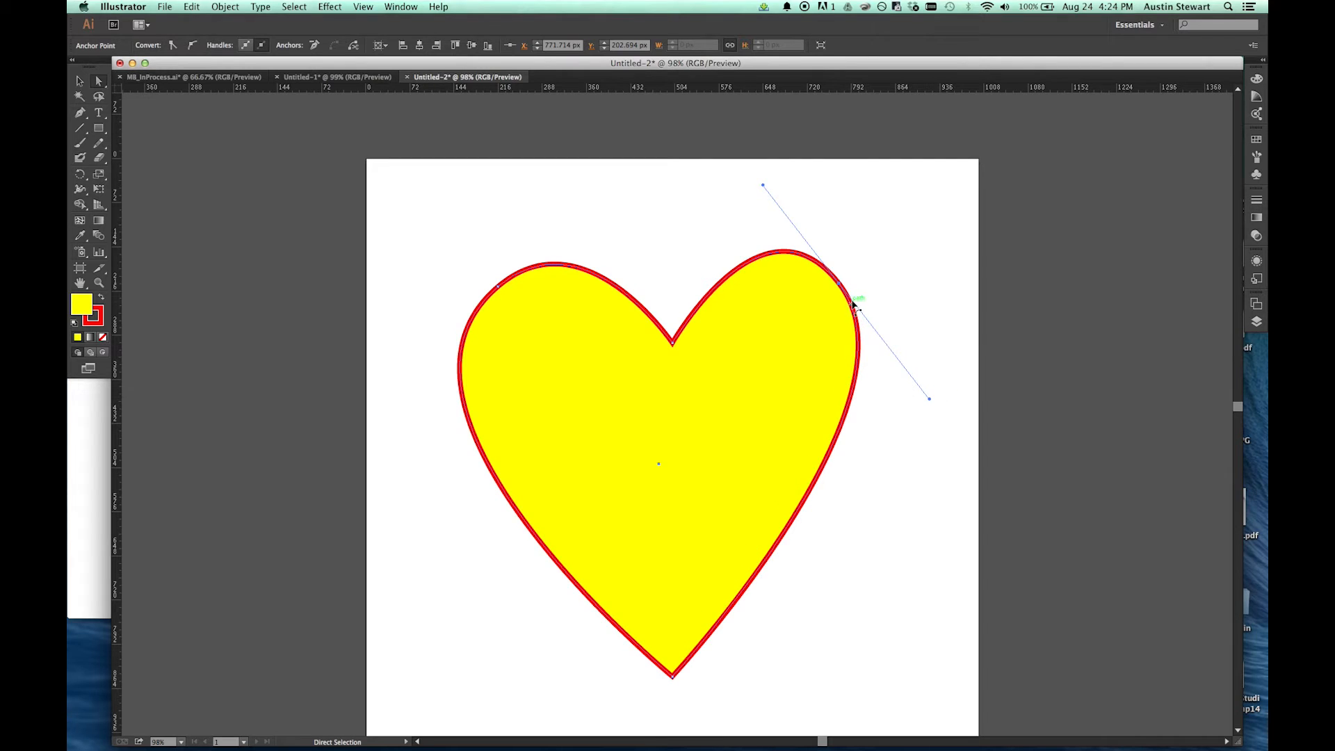
left_click_drag(839, 284, 854, 303)
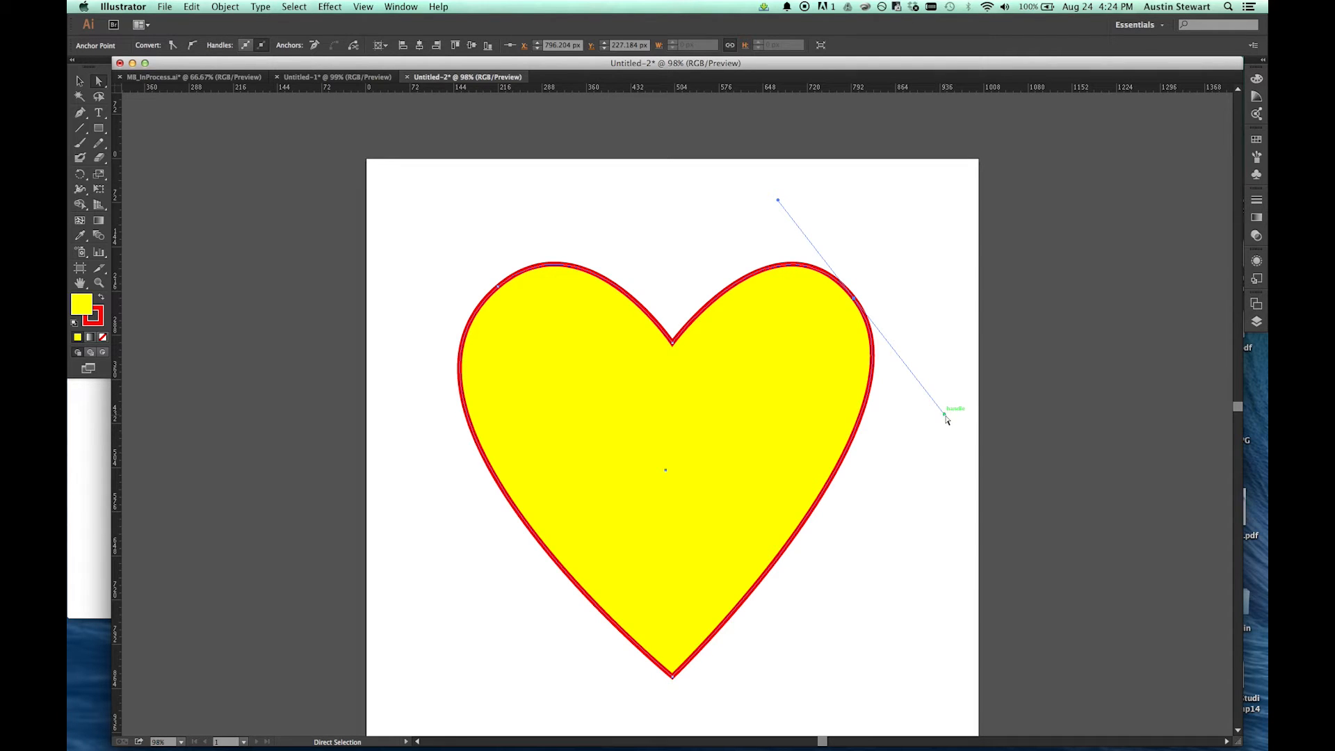
left_click_drag(944, 416, 946, 429)
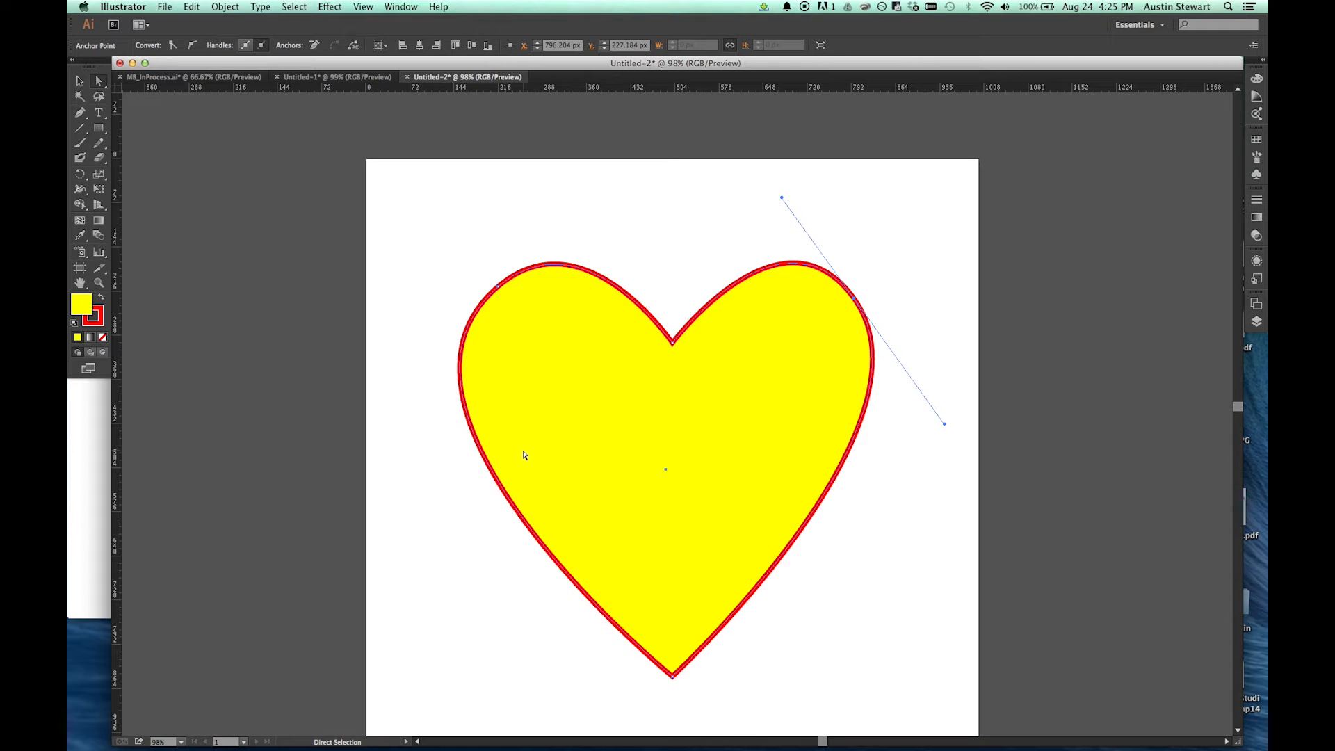
Step: Move the whole heart off the artboard to the right, to about X 1354 px, Y 284 px
key("v")
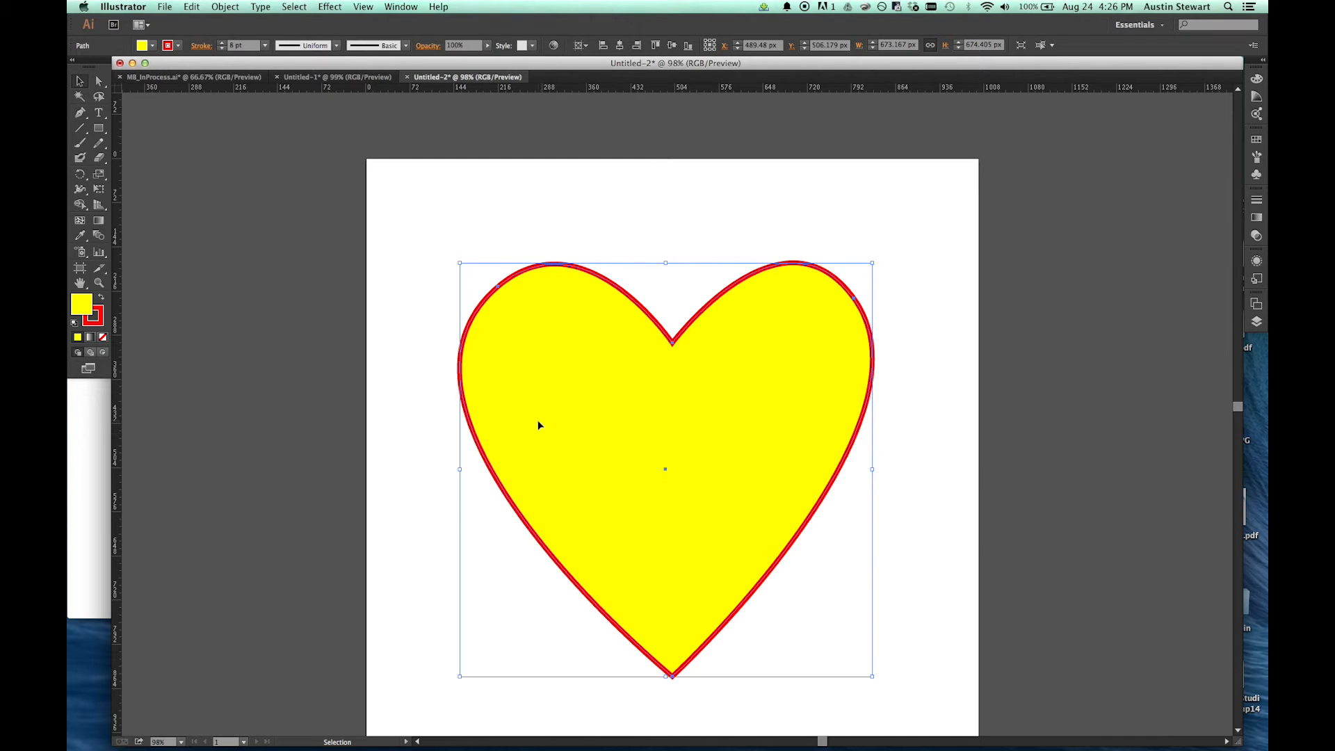
left_click_drag(521, 417, 1049, 269)
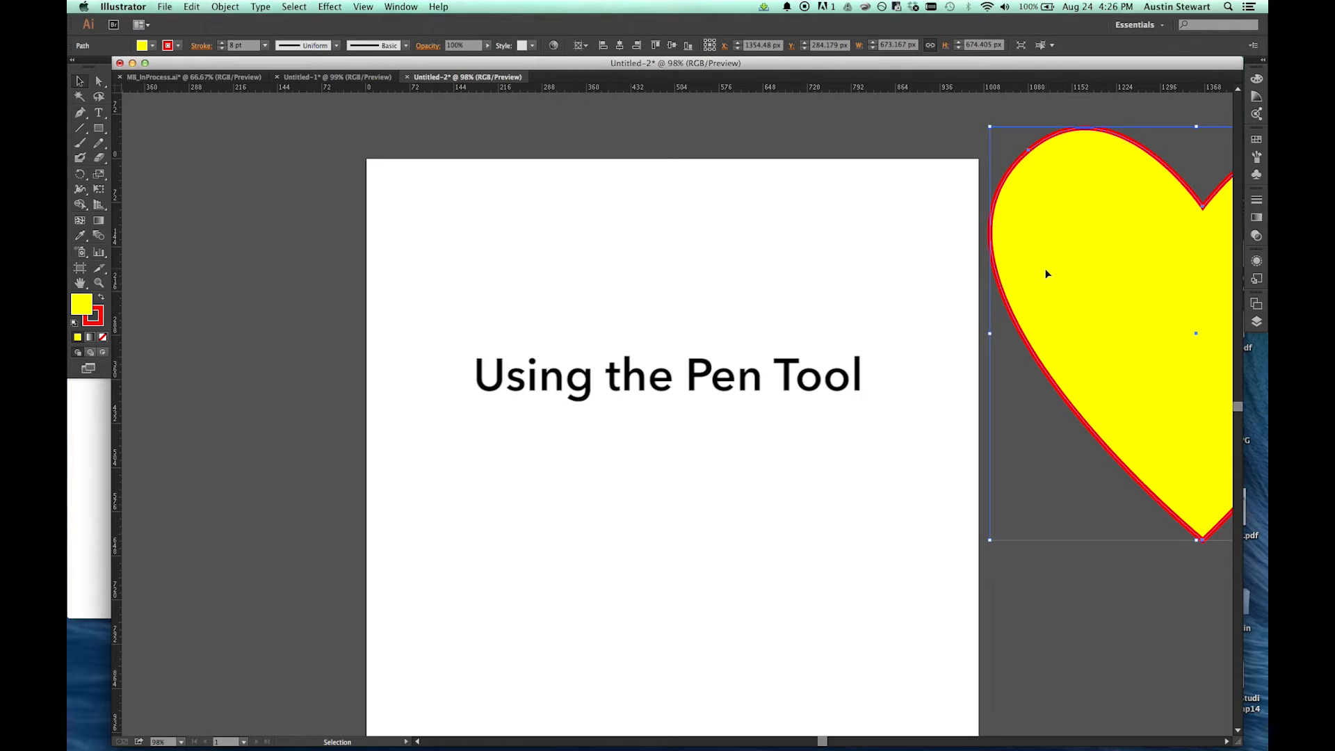
Step: Draw a closed five-sided shape with straight segments on the artboard using the Pen tool, starting at about X 144 px, Y 364 px
left_click(81, 114)
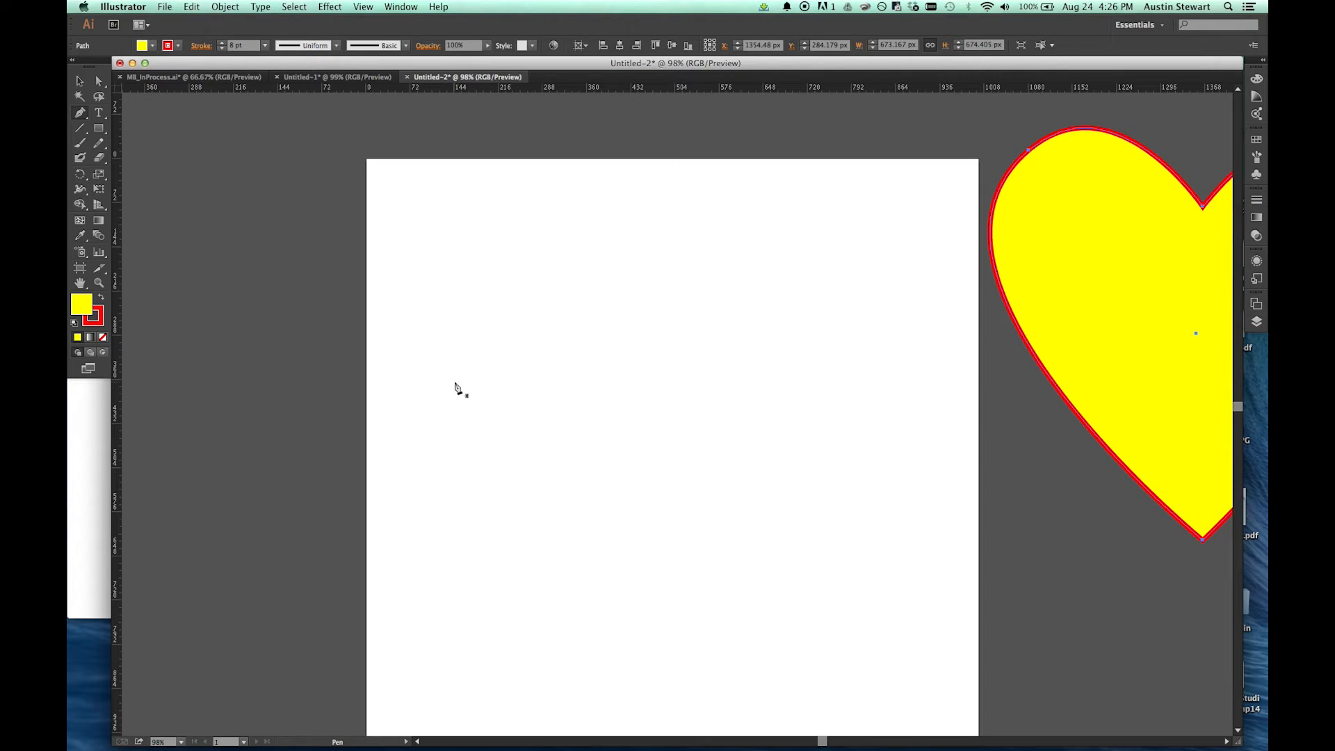
left_click_drag(453, 382, 445, 389)
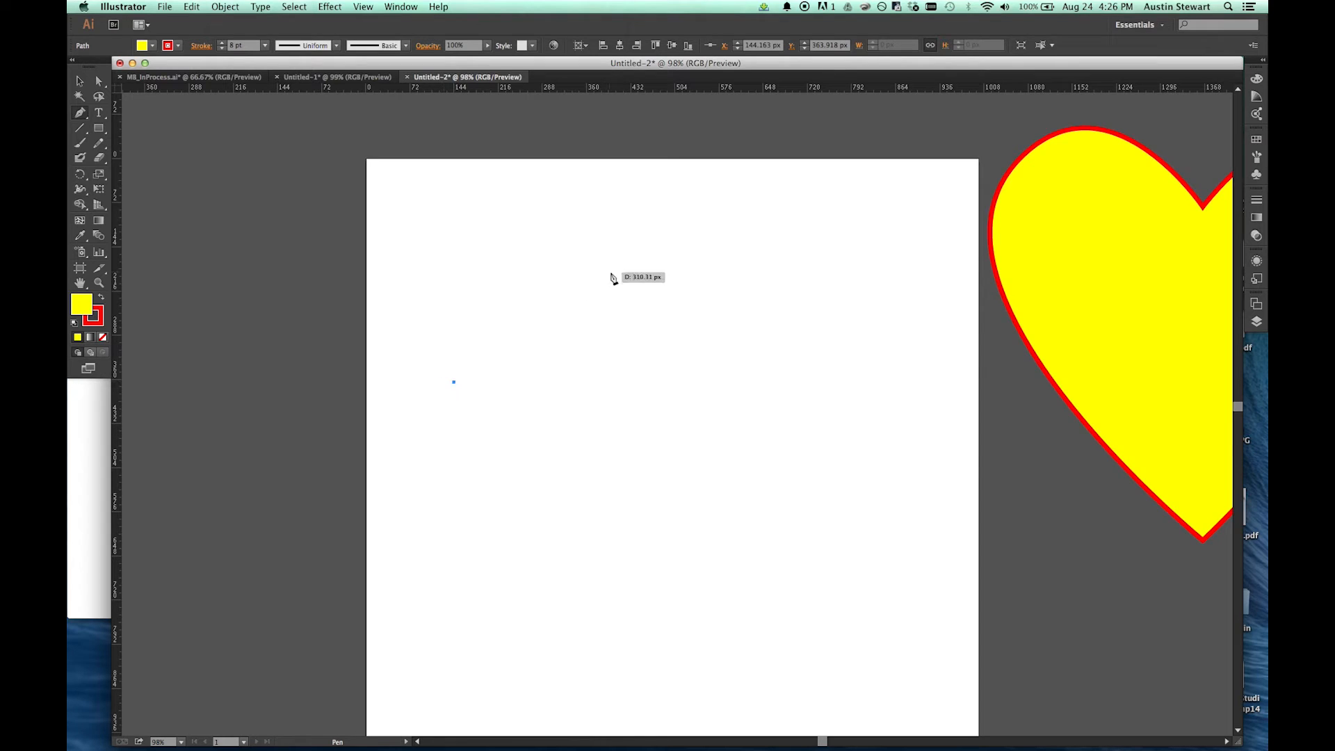
left_click(644, 266)
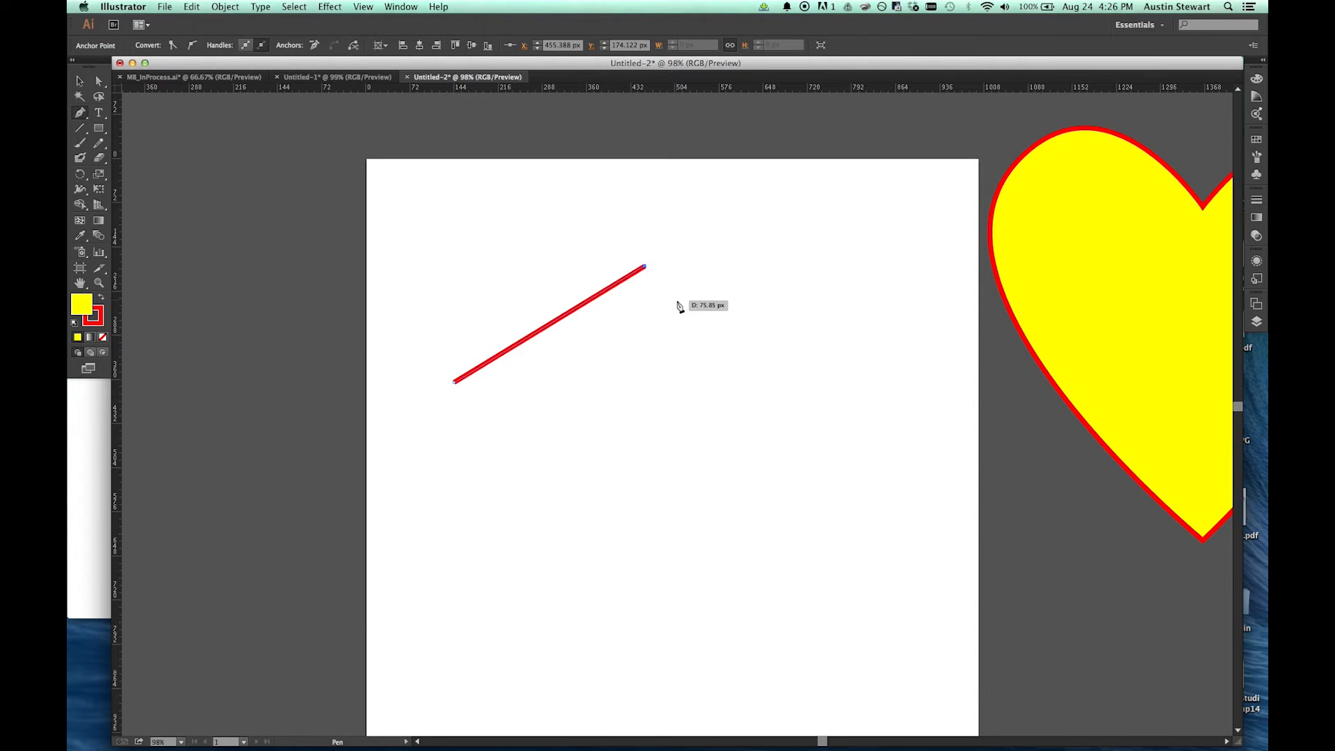
key("super+z")
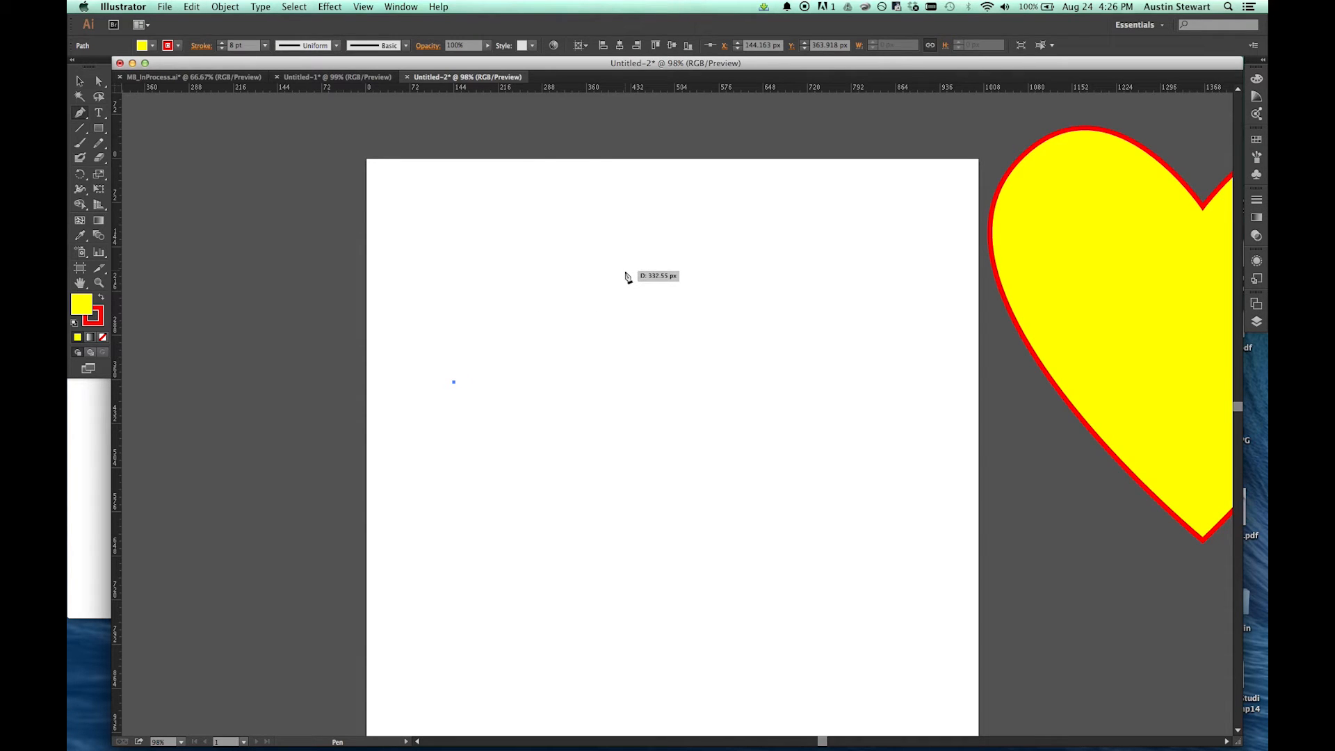
left_click(625, 273)
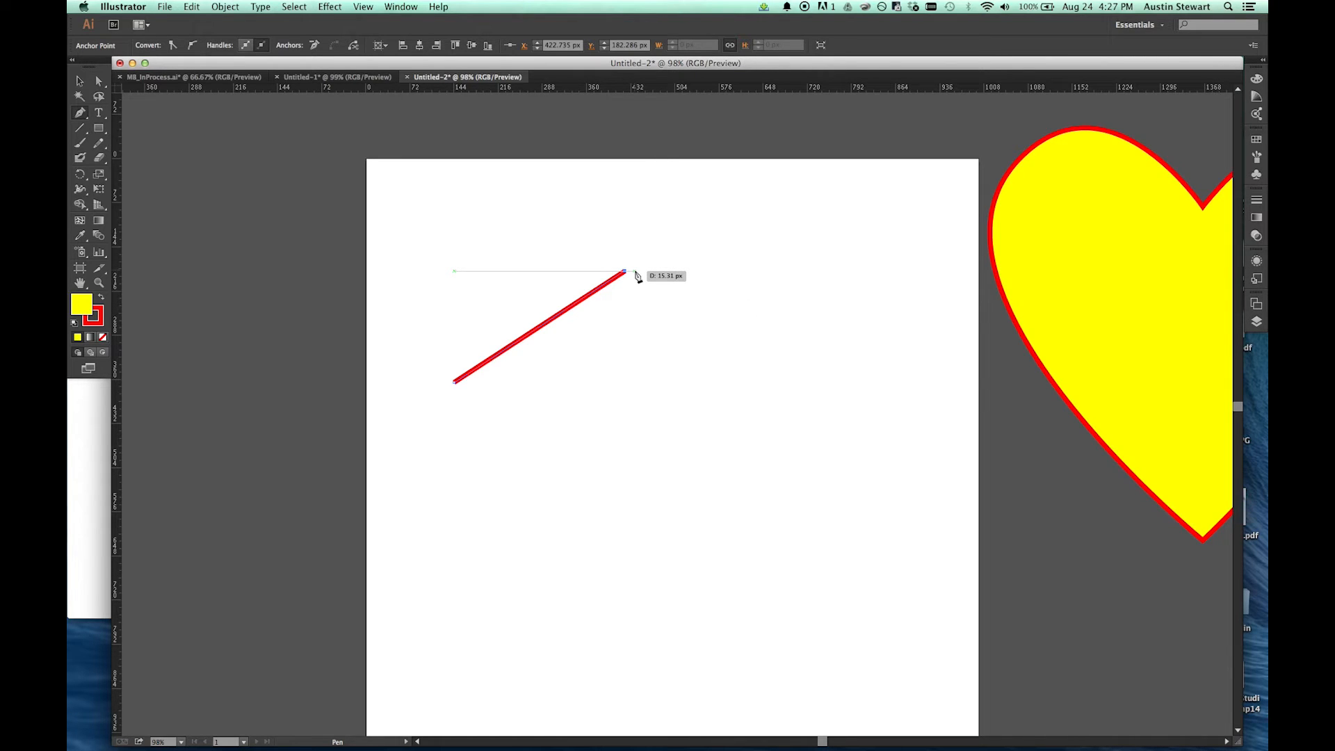
left_click(781, 358)
left_click(759, 491)
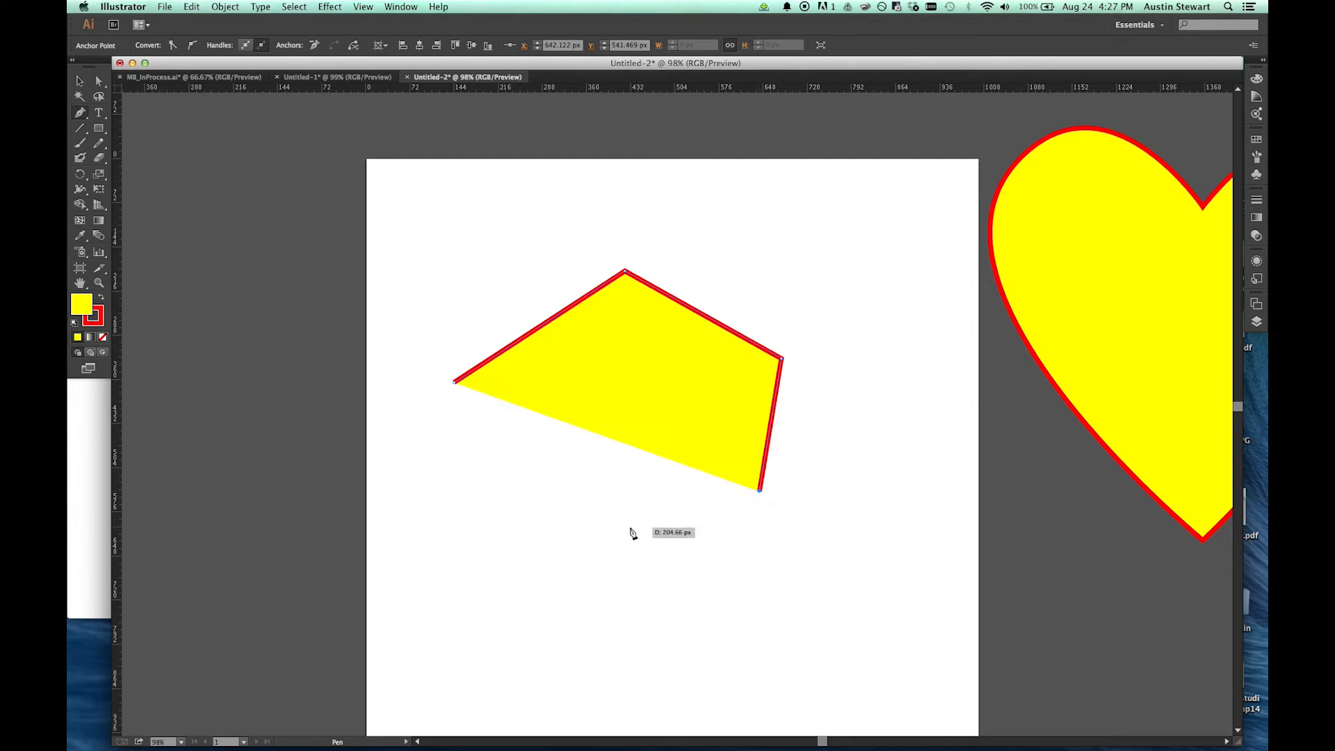
left_click(519, 528)
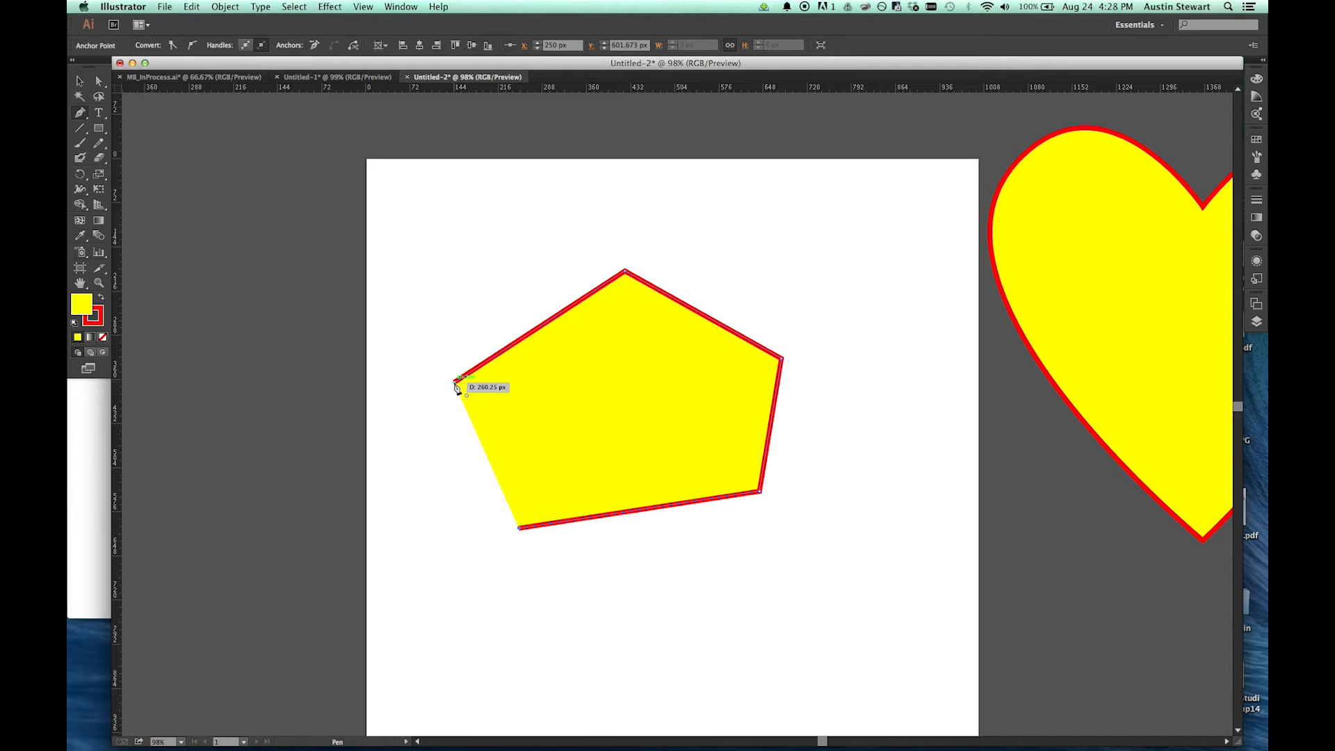
left_click(455, 383)
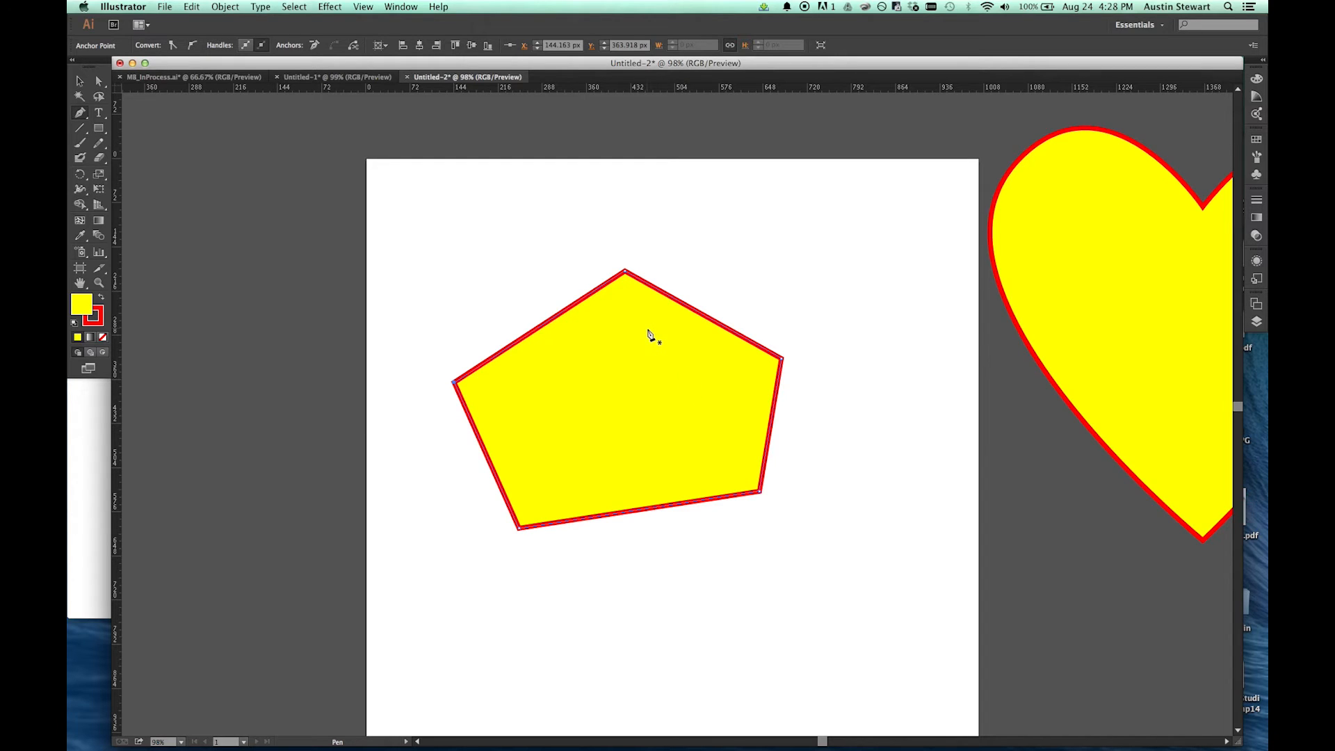
Step: Enlarge the five-sided shape by repositioning each corner anchor with Direct Selection, placing the right one at about X 787 px, Y 284 px
key("a")
left_click_drag(625, 271, 640, 232)
mouse_move(454, 382)
left_mouse_down()
mouse_move(504, 388)
mouse_move(463, 364)
left_mouse_up()
left_click_drag(522, 529, 544, 567)
left_click_drag(761, 493, 748, 537)
left_click_drag(781, 359, 848, 334)
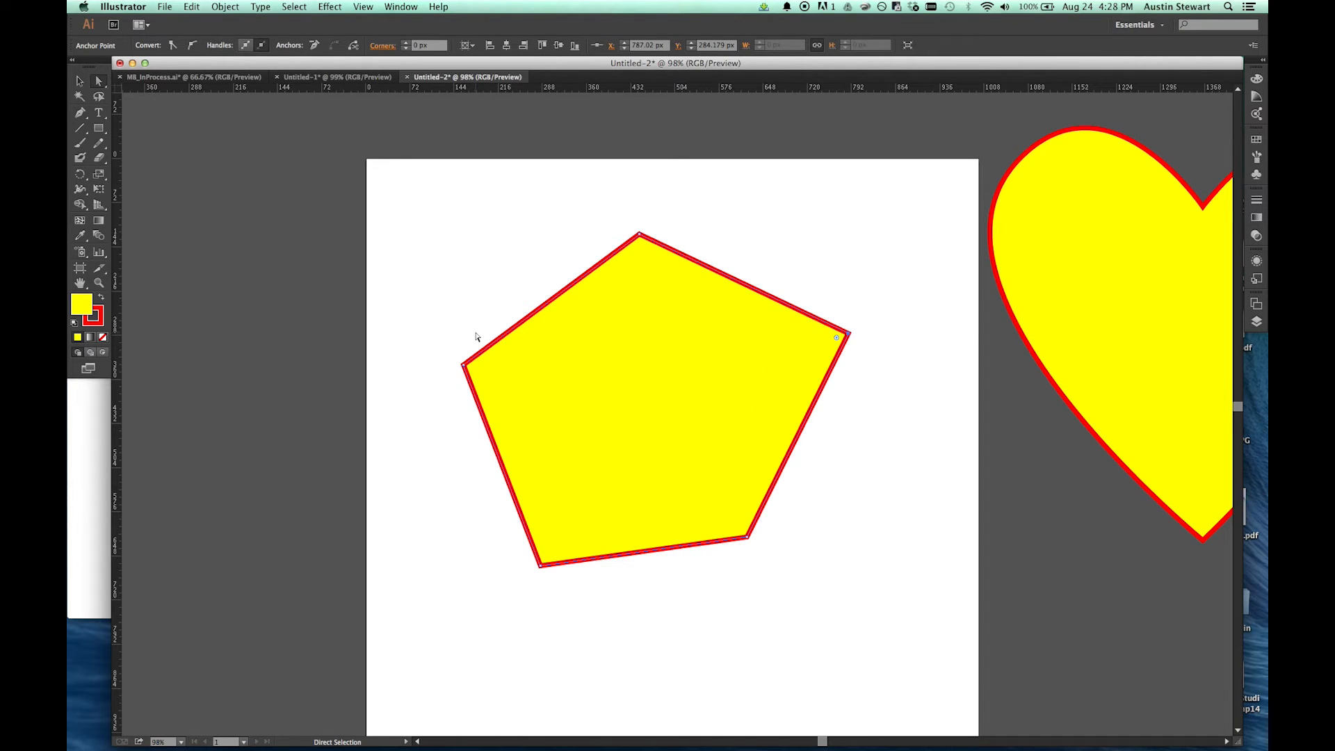
Step: Scale down and rotate the five-sided shape, placing it over the artboard's upper-left corner at about X -95 px, Y 80 px
left_click(79, 81)
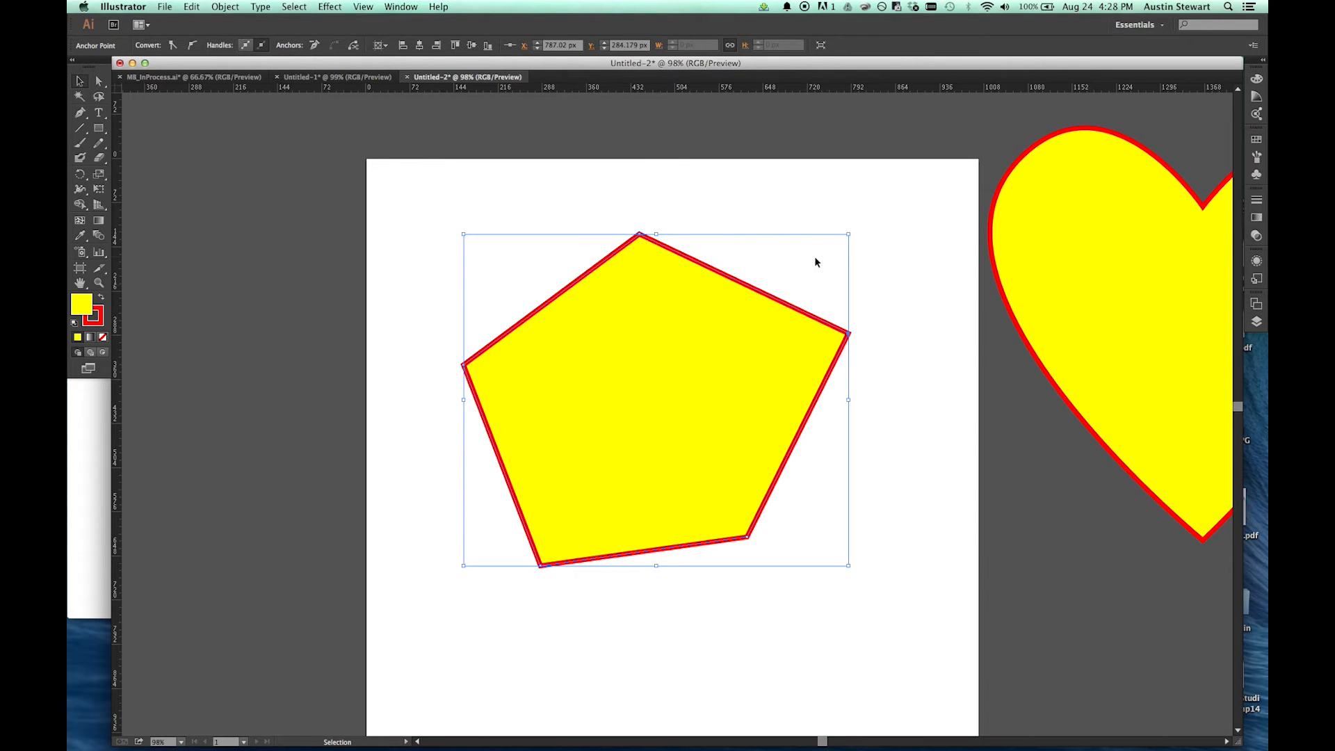
left_click(911, 259)
left_click(695, 331)
mouse_move(848, 235)
left_mouse_down()
mouse_move(888, 198)
mouse_move(770, 320)
left_mouse_up()
left_click_drag(617, 319, 633, 271)
left_click_drag(776, 250, 863, 374)
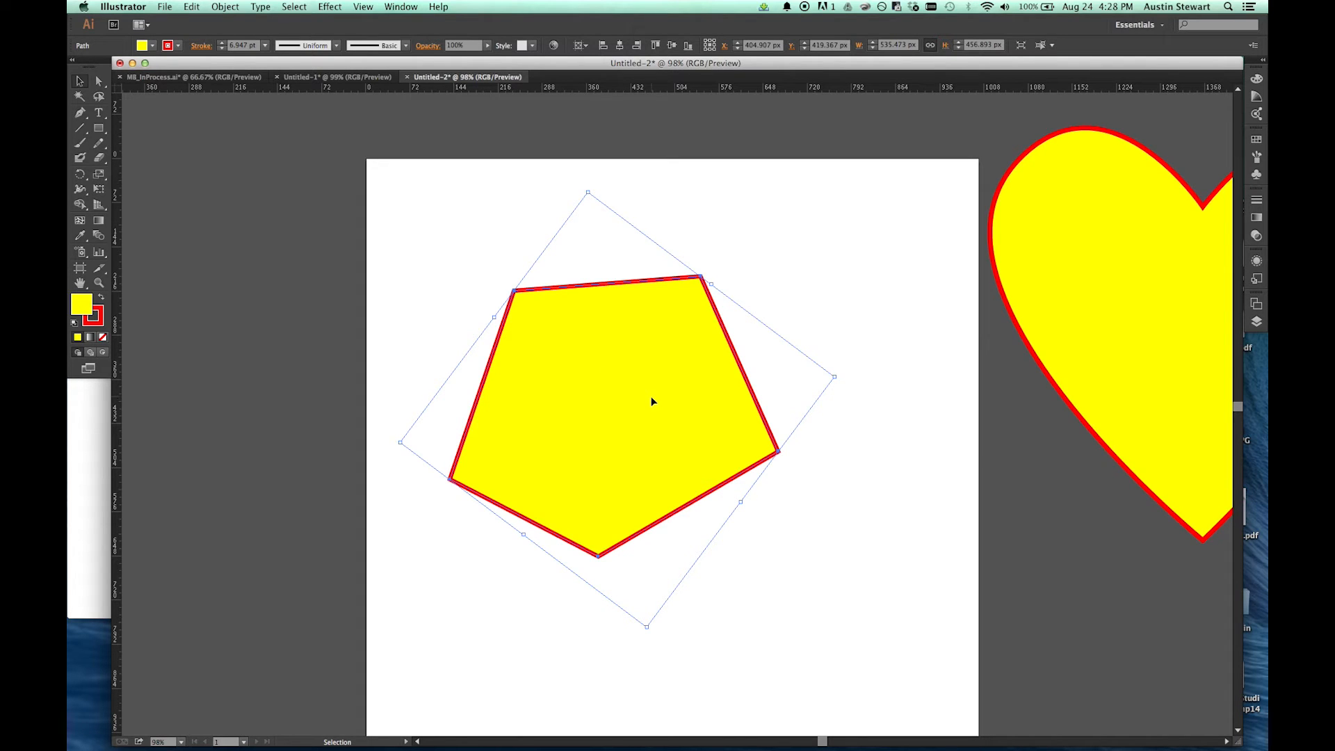
mouse_move(680, 432)
left_mouse_down()
mouse_move(498, 295)
mouse_move(397, 252)
left_mouse_up()
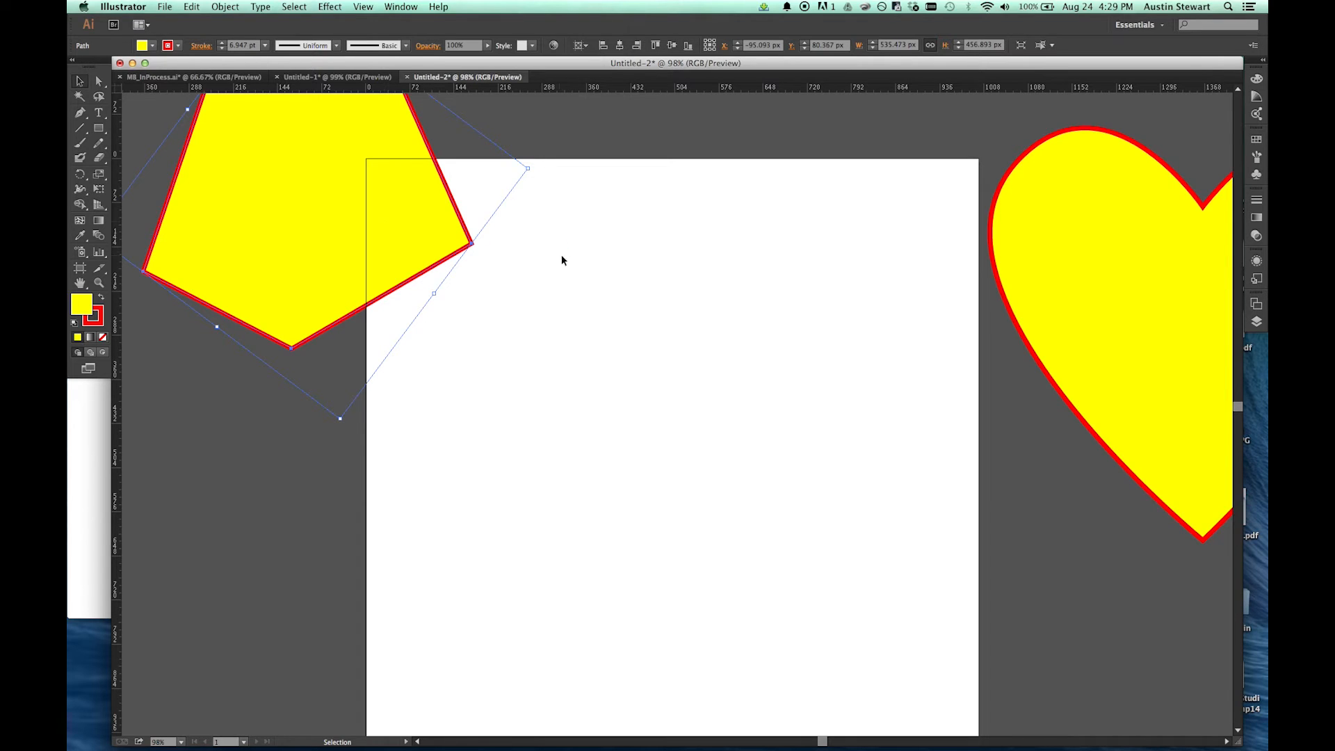
Step: Draw a closed curved shape with five smooth anchors using the Pen tool, starting at about X 225 px, Y 377 px
key("p")
mouse_move(504, 390)
left_mouse_down()
mouse_move(524, 352)
mouse_move(536, 363)
mouse_move(522, 338)
mouse_move(540, 359)
mouse_move(545, 343)
mouse_move(526, 331)
mouse_move(544, 390)
mouse_move(529, 339)
mouse_move(488, 343)
mouse_move(543, 364)
mouse_move(506, 338)
mouse_move(487, 374)
left_mouse_up()
mouse_move(528, 356)
left_mouse_down()
mouse_move(494, 363)
mouse_move(509, 348)
mouse_move(497, 337)
mouse_move(510, 349)
left_mouse_up()
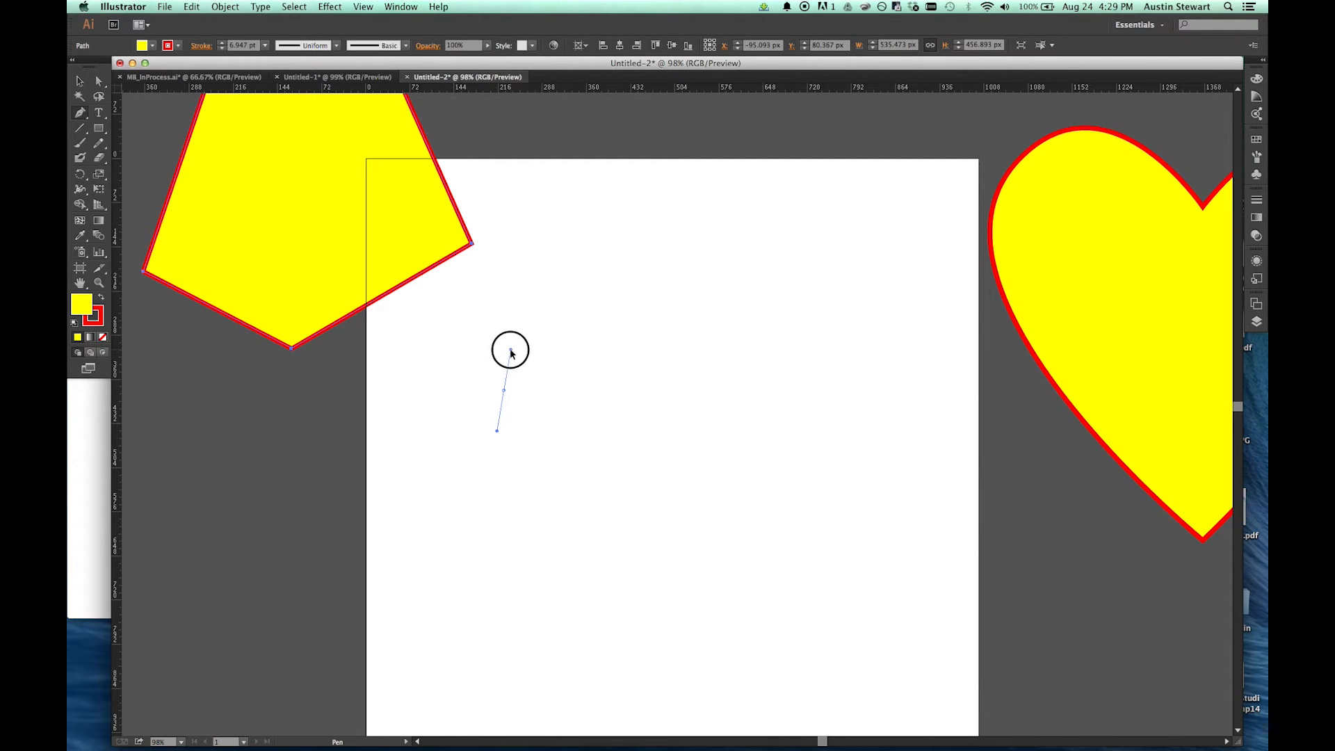
left_click_drag(510, 349, 515, 354)
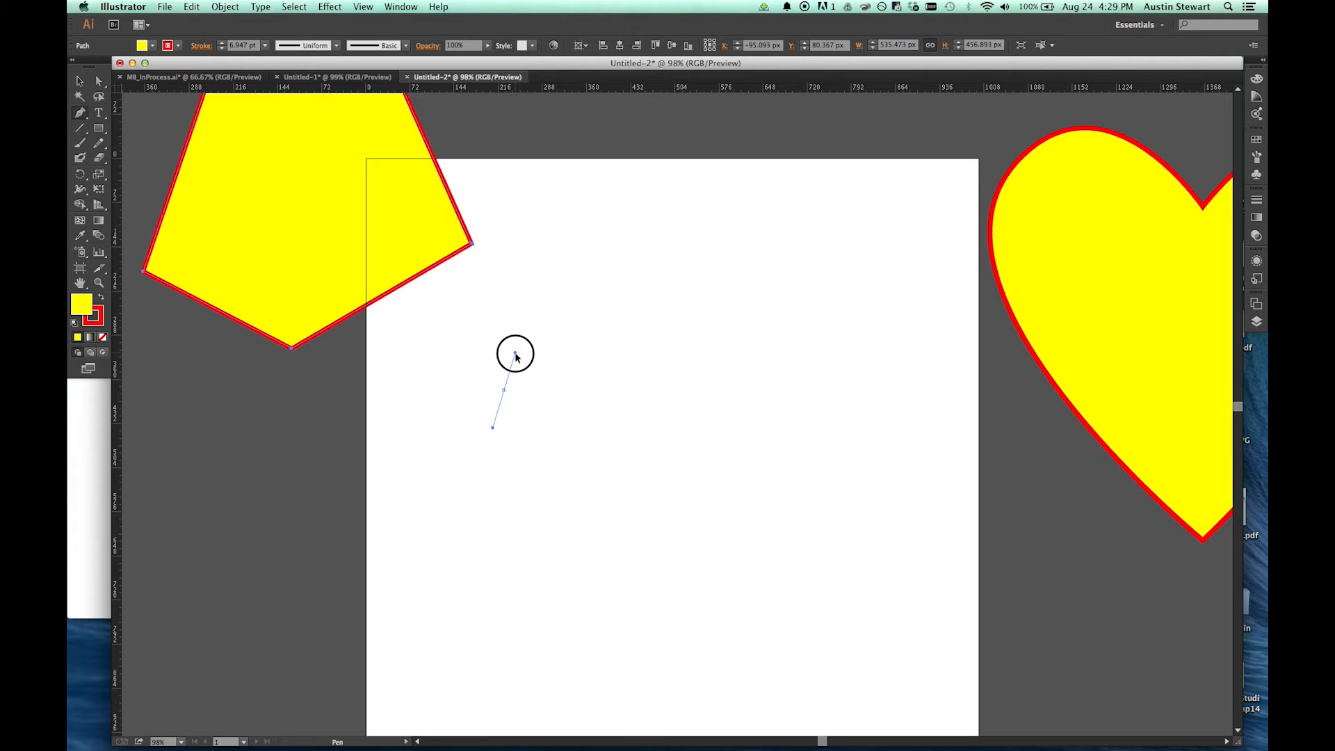
mouse_move(515, 354)
left_mouse_down()
mouse_move(536, 378)
mouse_move(528, 360)
left_mouse_up()
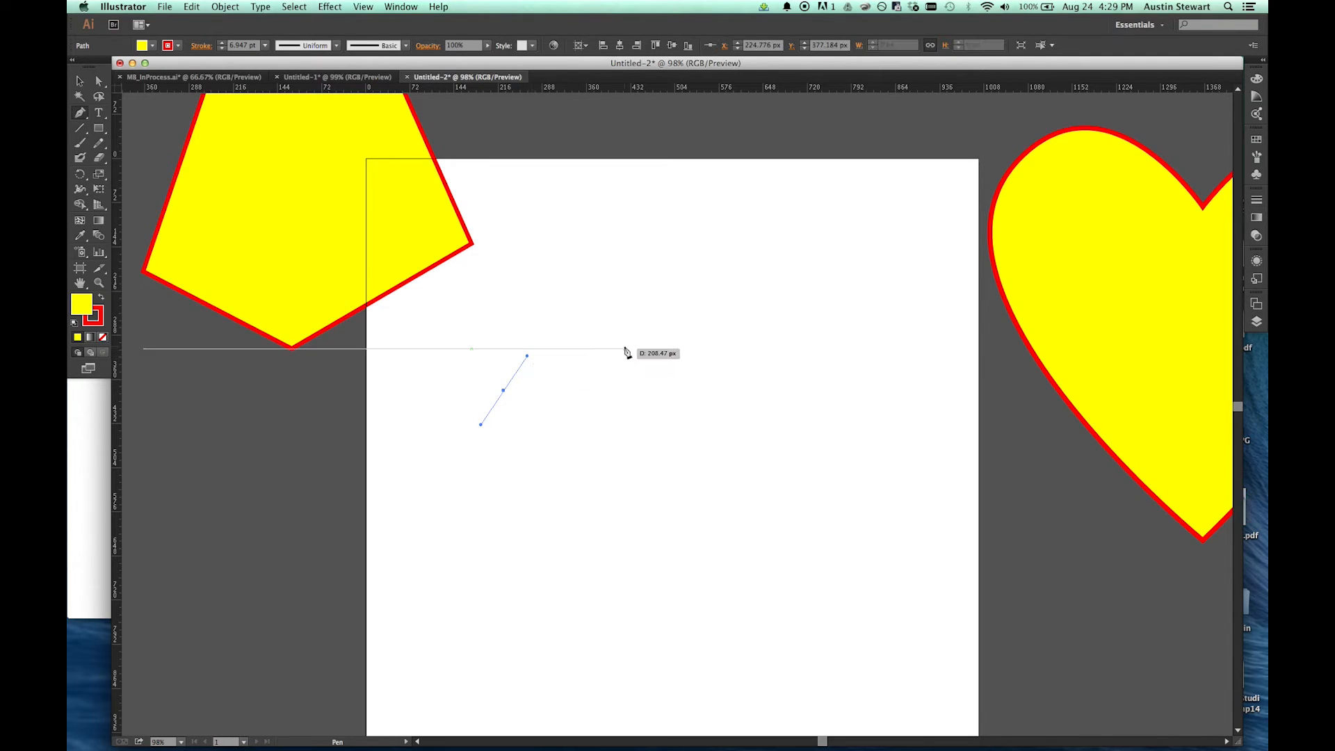
mouse_move(645, 329)
left_mouse_down()
mouse_move(705, 349)
mouse_move(688, 334)
mouse_move(707, 328)
mouse_move(685, 359)
mouse_move(688, 327)
mouse_move(666, 358)
mouse_move(678, 313)
mouse_move(636, 280)
mouse_move(684, 320)
mouse_move(678, 342)
left_mouse_up()
left_click_drag(763, 429, 738, 453)
left_click_drag(633, 541, 579, 529)
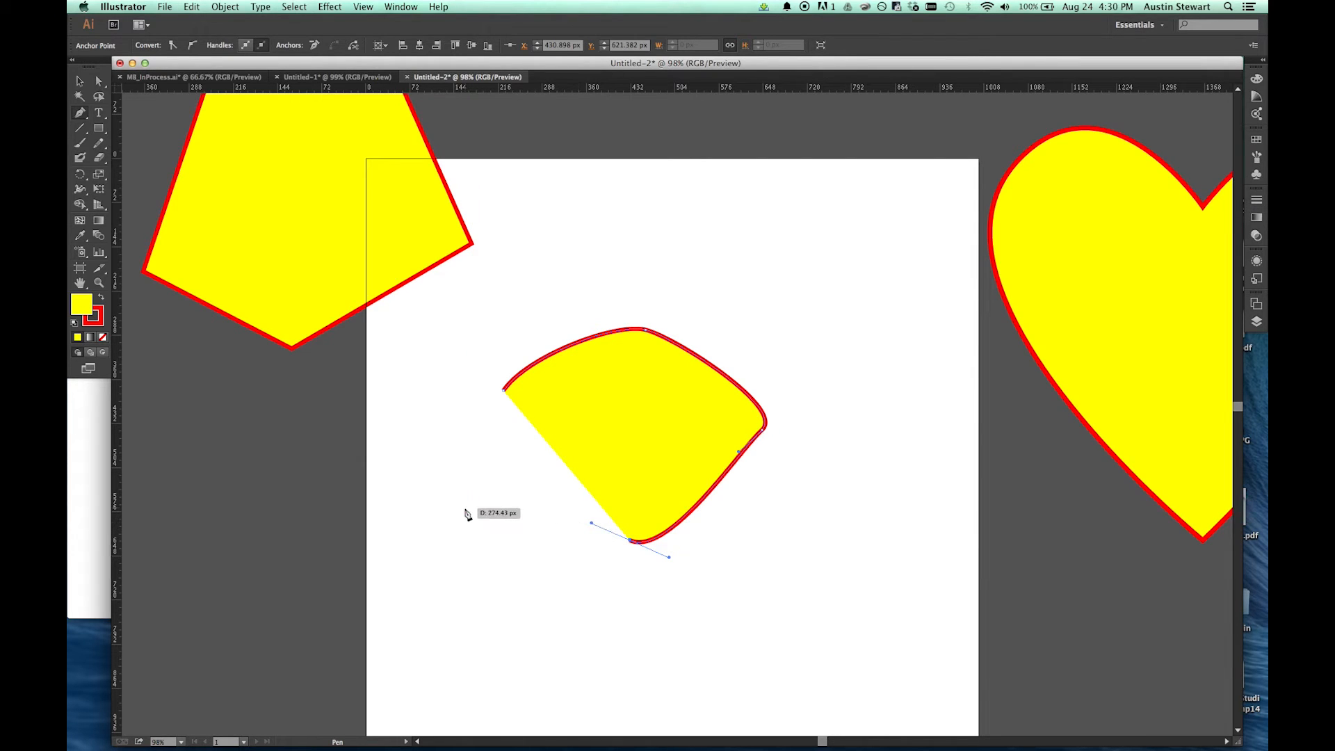
left_click_drag(477, 487, 439, 516)
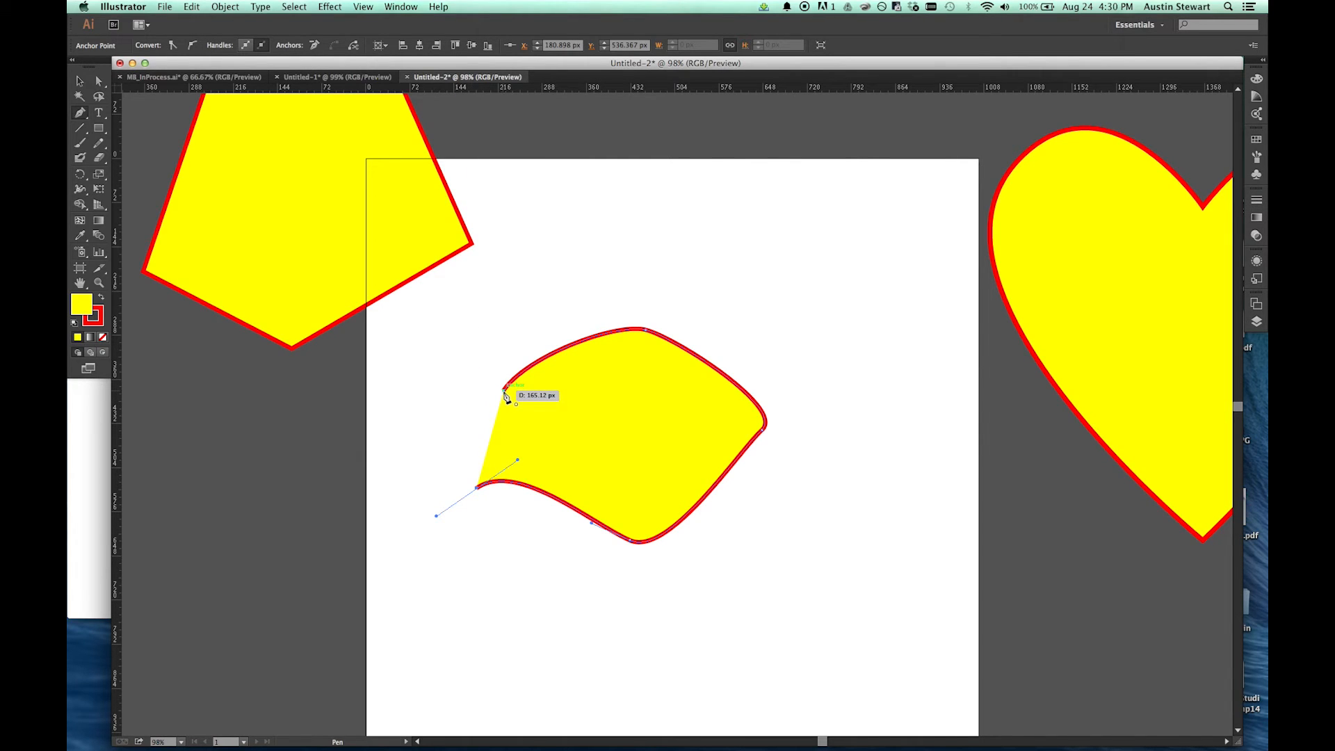
left_click_drag(505, 394, 563, 381)
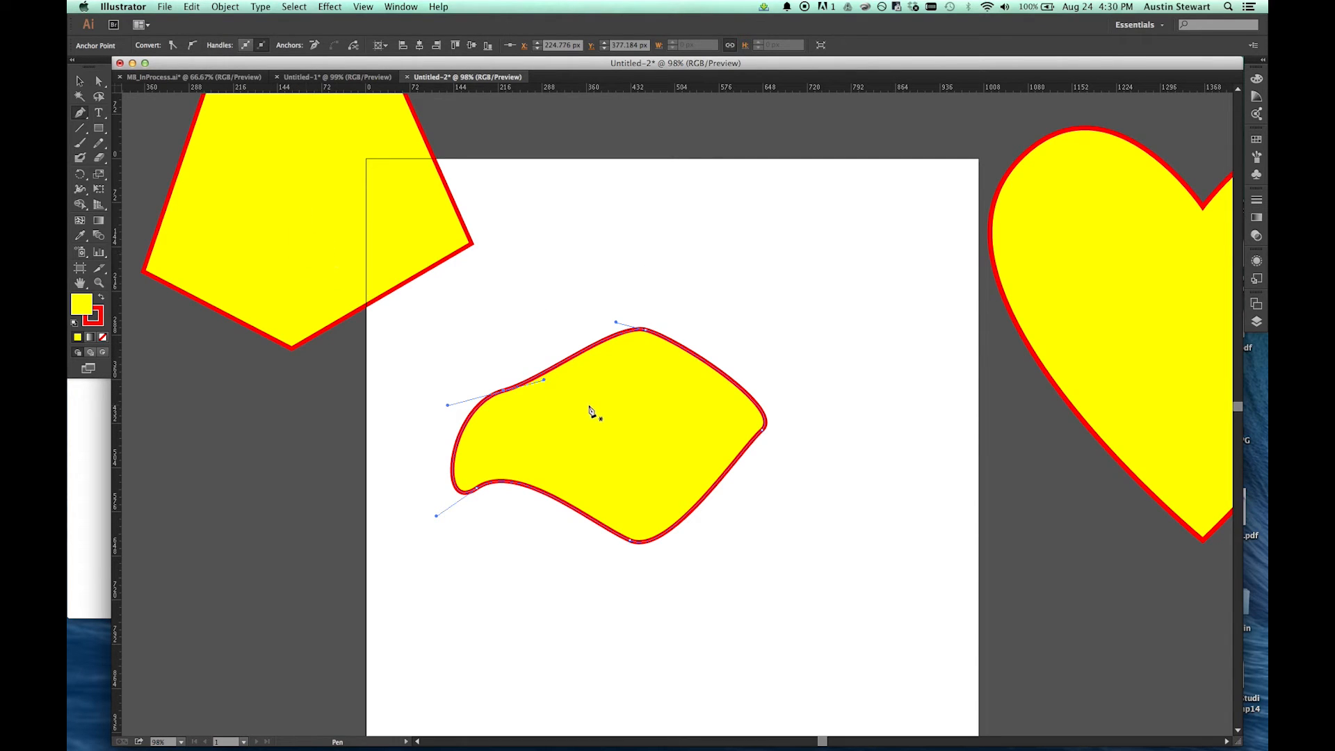
Step: Adjust the curved shape's upper-left handle, move its top anchor to about X 500 px, Y 242 px and lengthen that anchor's handles
key("a")
left_click_drag(545, 383, 524, 353)
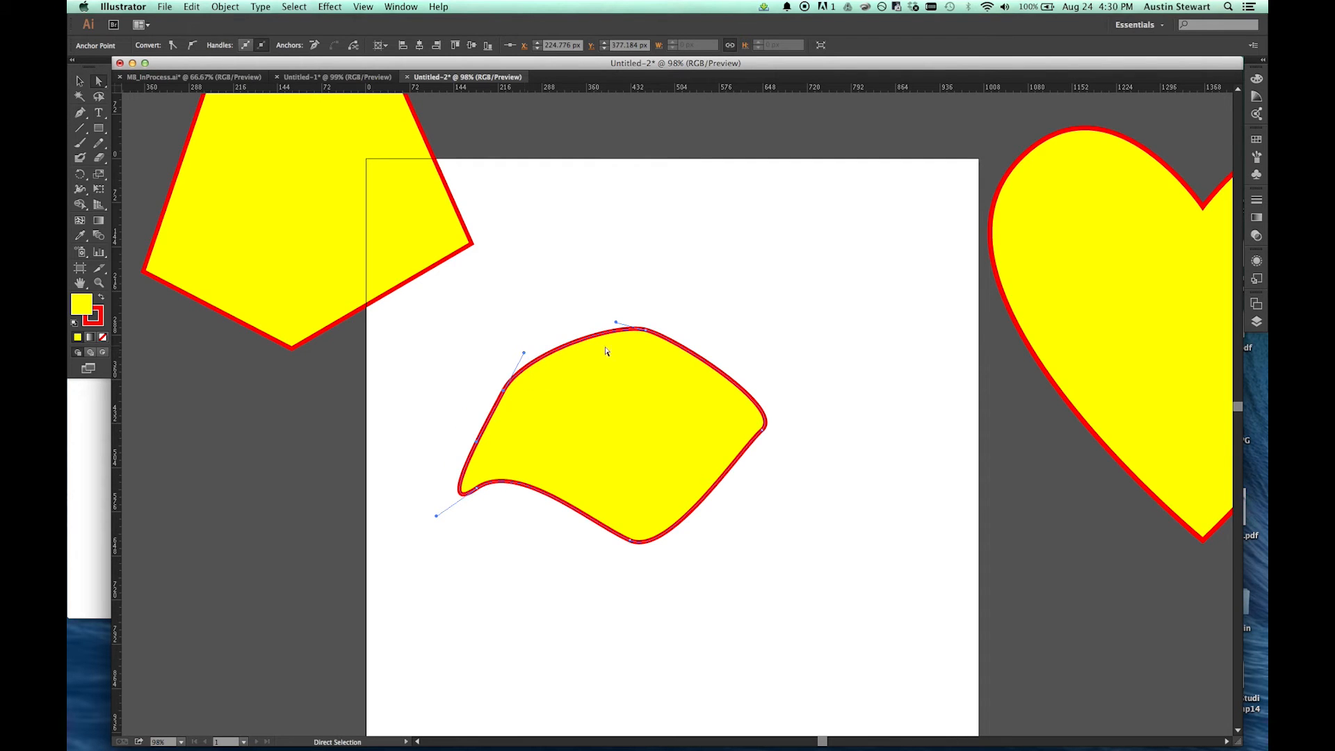
left_click_drag(643, 327, 758, 324)
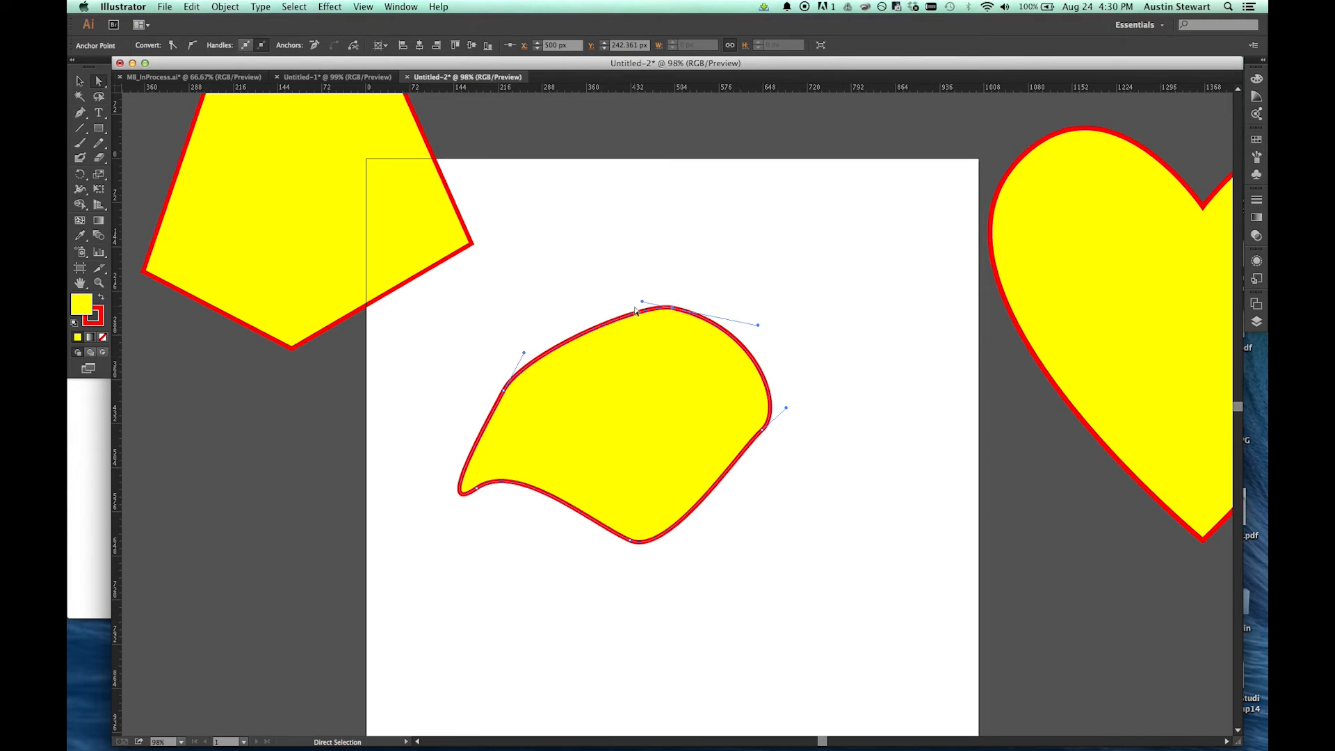
left_click_drag(642, 301, 598, 287)
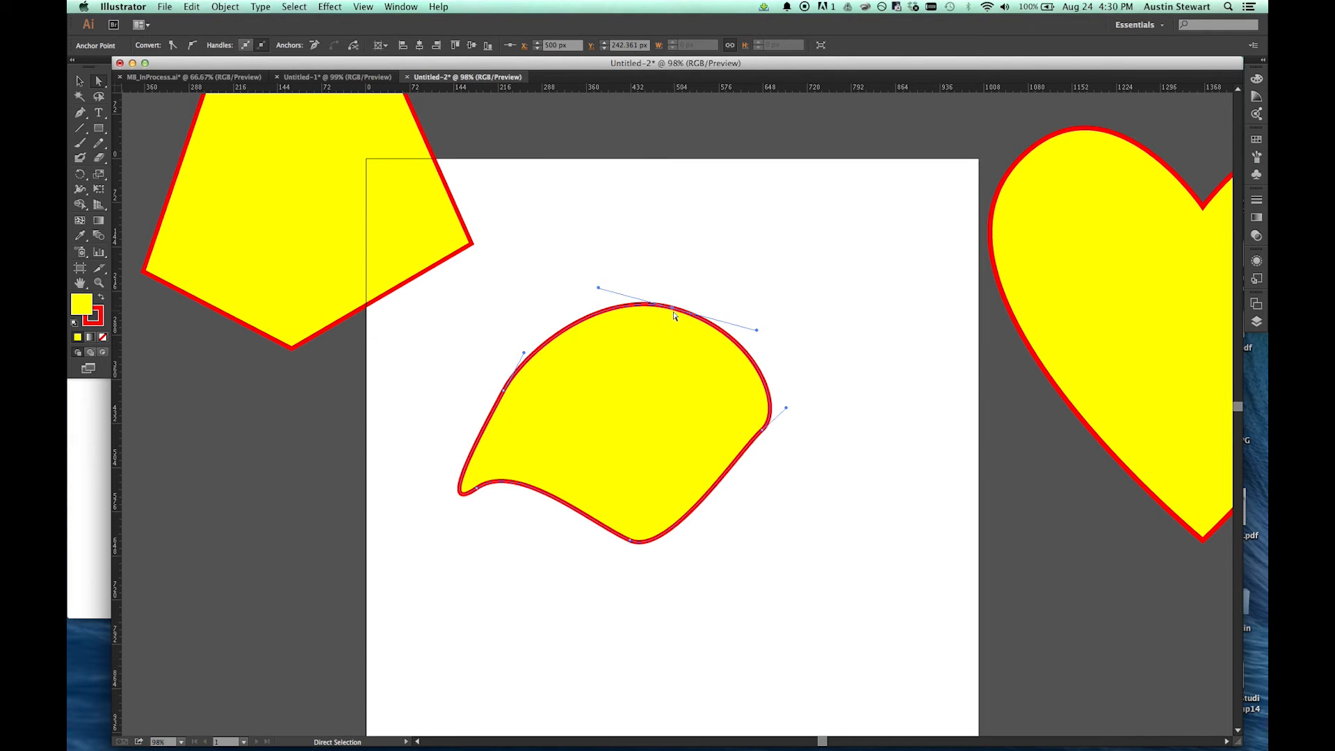
Step: Move the curved shape's right anchor to about X 693 px, Y 475 px and smooth its lower curves by adjusting the bottom and lower-left anchors
left_click_drag(763, 430, 776, 496)
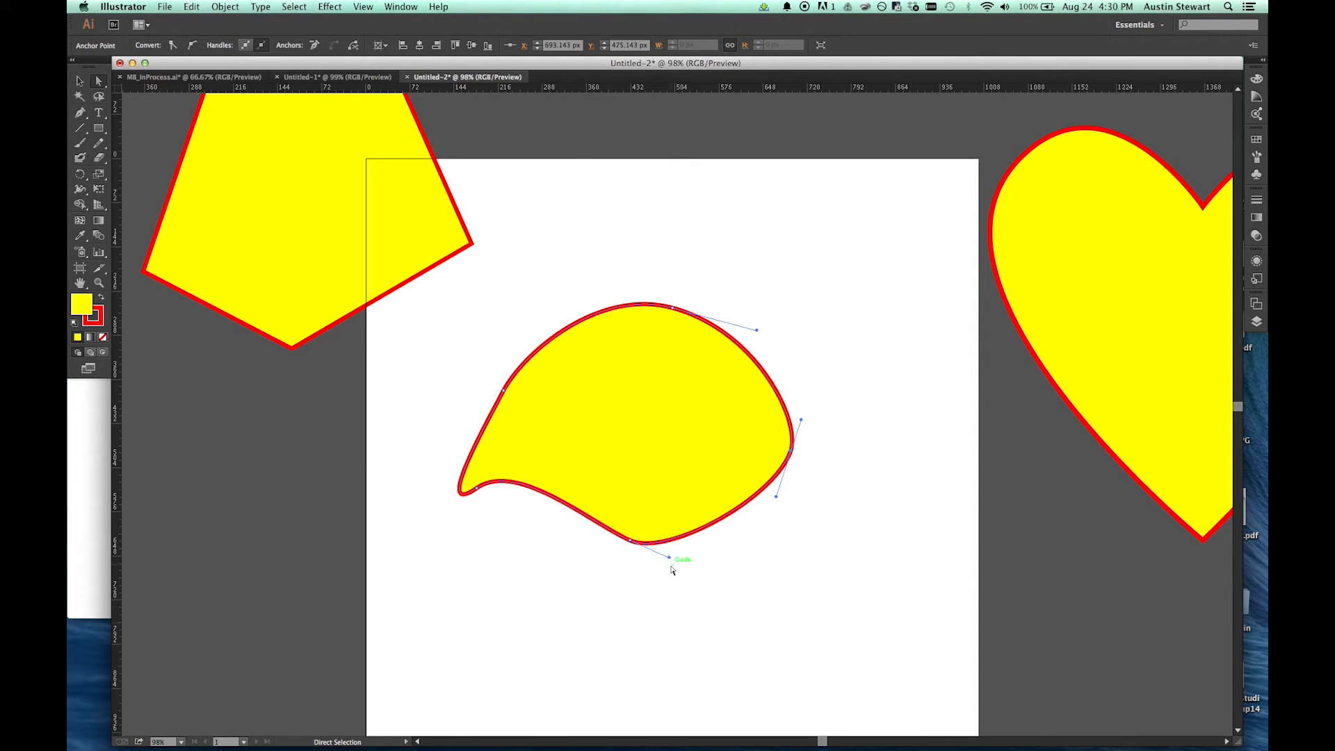
left_click(629, 540)
left_click_drag(669, 557, 687, 543)
left_click(470, 492)
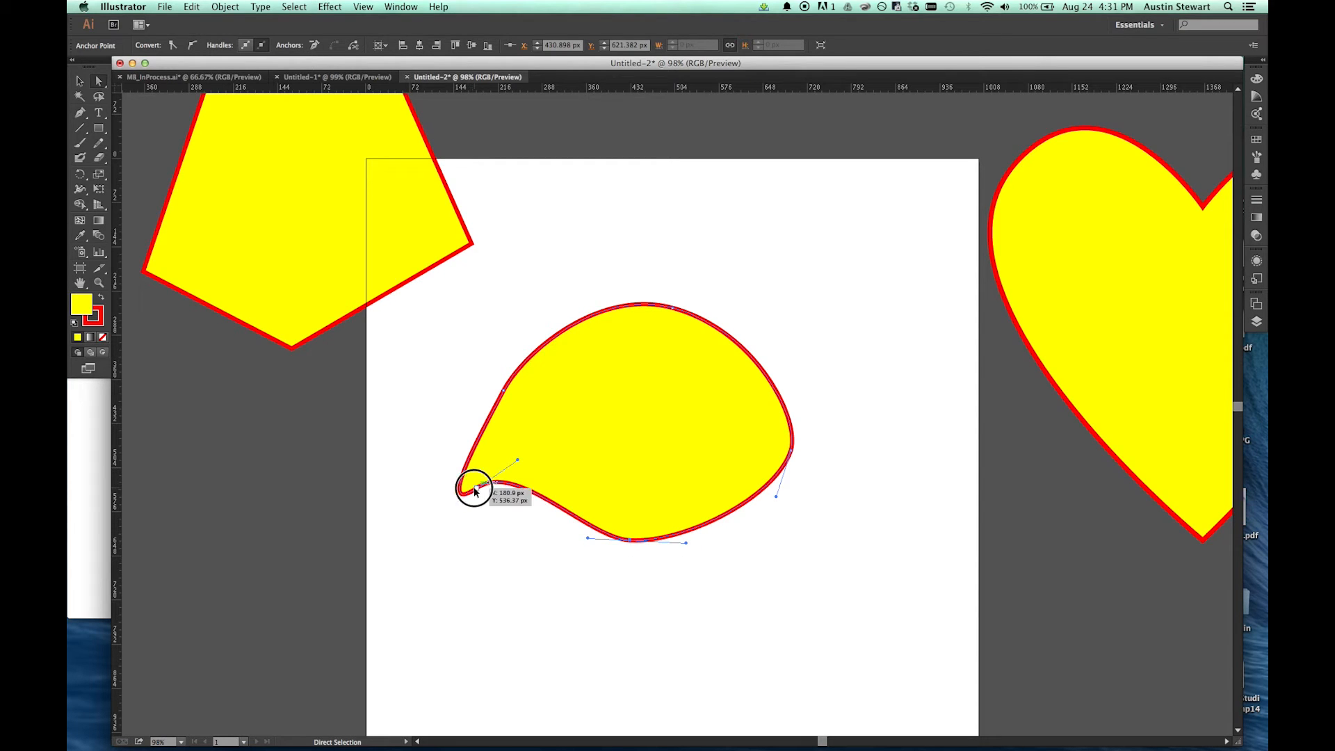
left_click_drag(518, 460, 585, 478)
left_click_drag(626, 542, 641, 544)
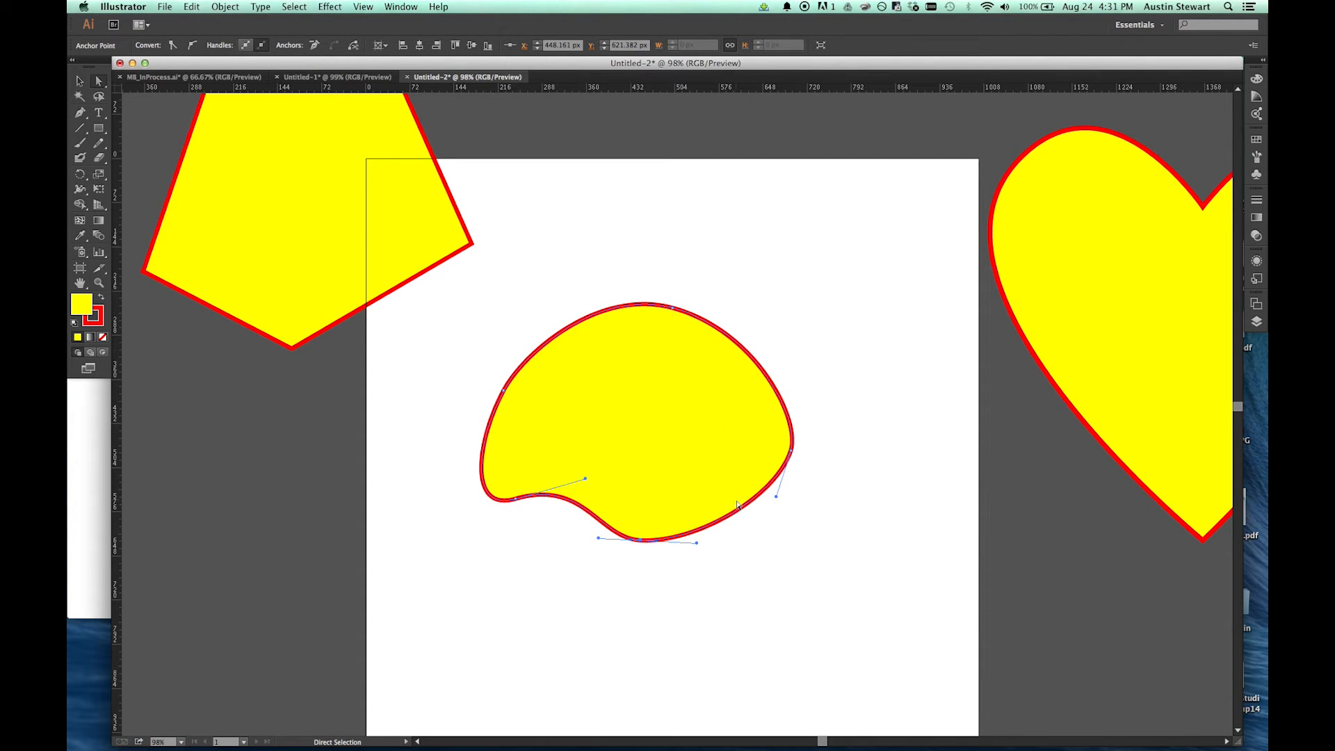
left_click_drag(791, 453, 811, 390)
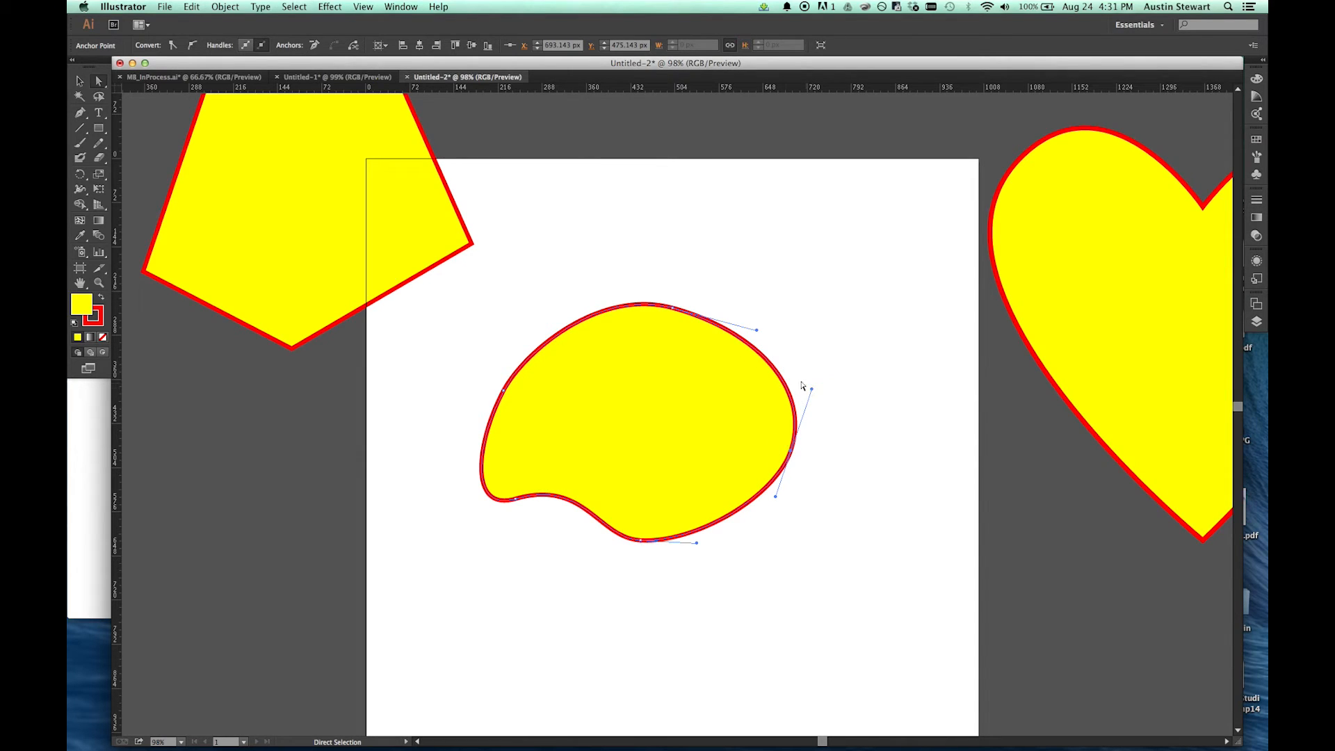
Step: Move the whole curved shape to the artboard's upper edge, at about X 647 px, Y 193 px
left_click(79, 82)
left_click(676, 395)
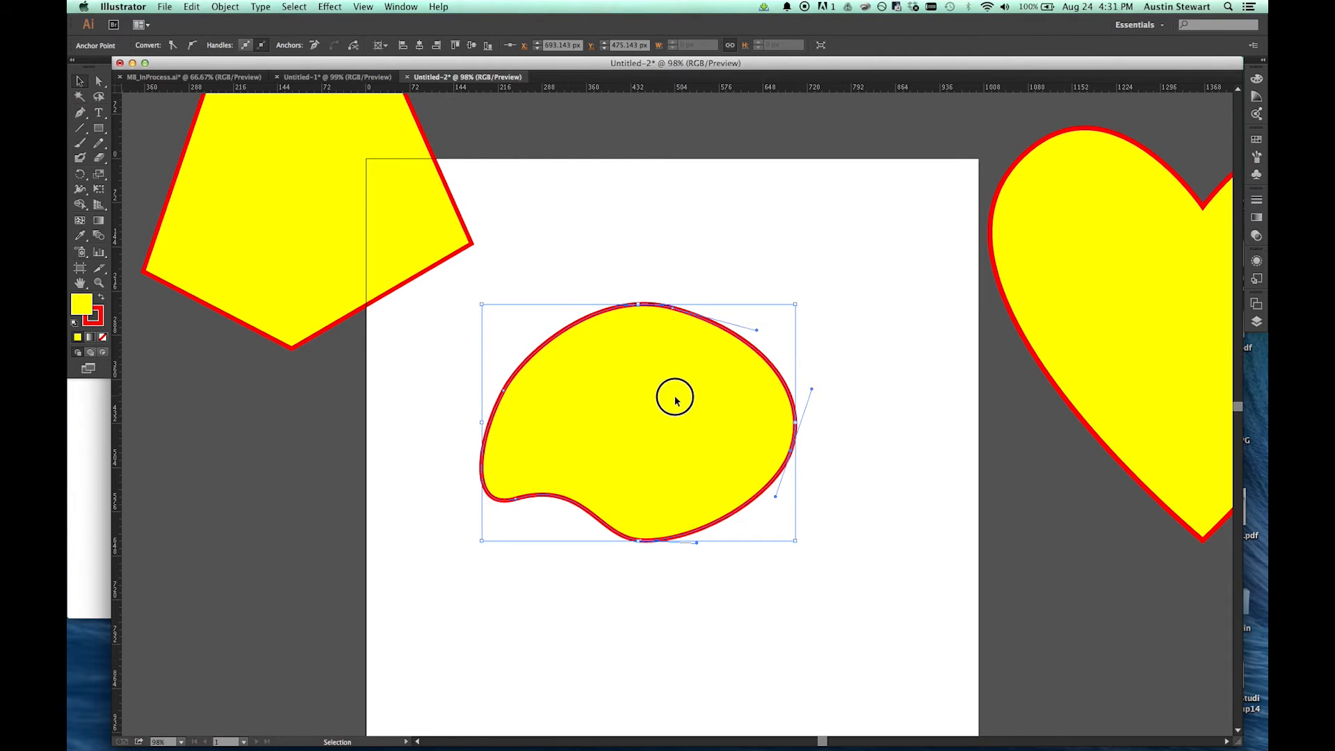
left_click_drag(624, 416, 761, 219)
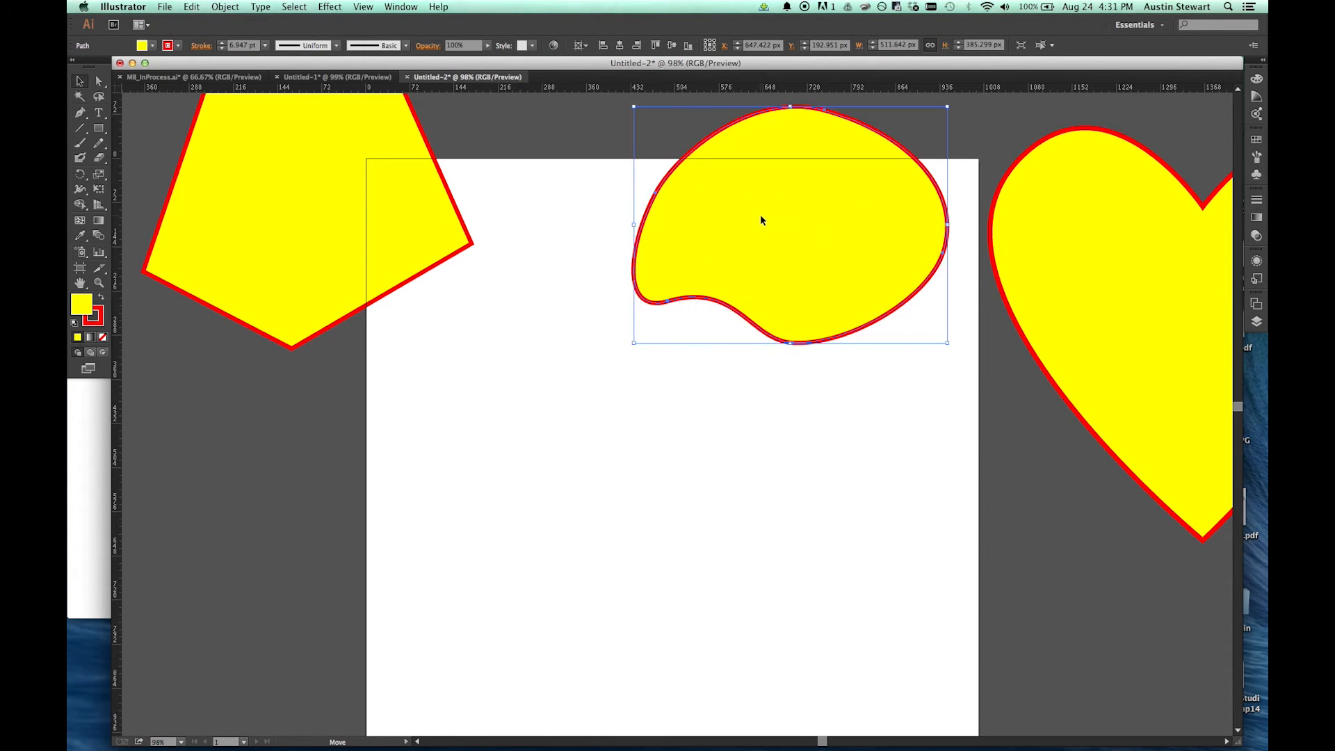
Step: Draw an open curved path below the finished shape with the Pen tool and move its upper anchor to about X 686 px, Y 389 px
left_click(80, 113)
left_click_drag(575, 418, 626, 420)
left_click_drag(754, 409, 692, 606)
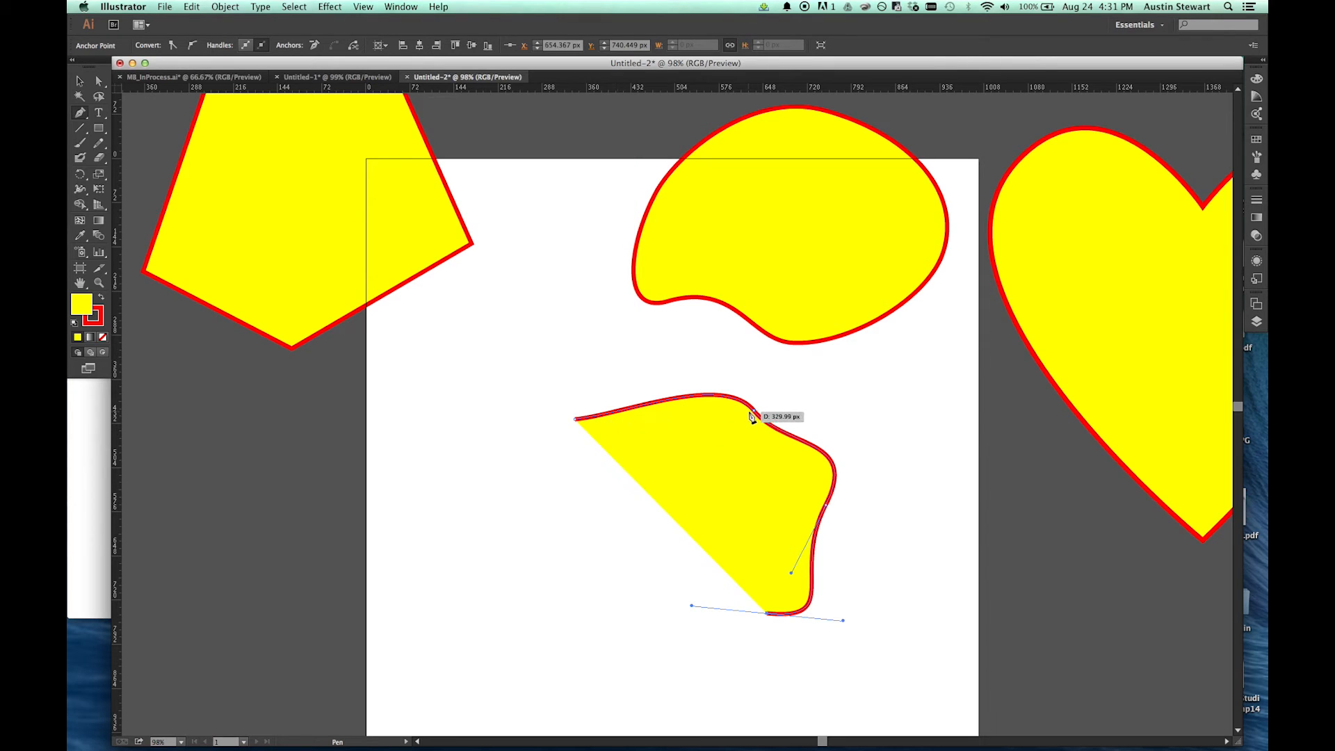
key("a")
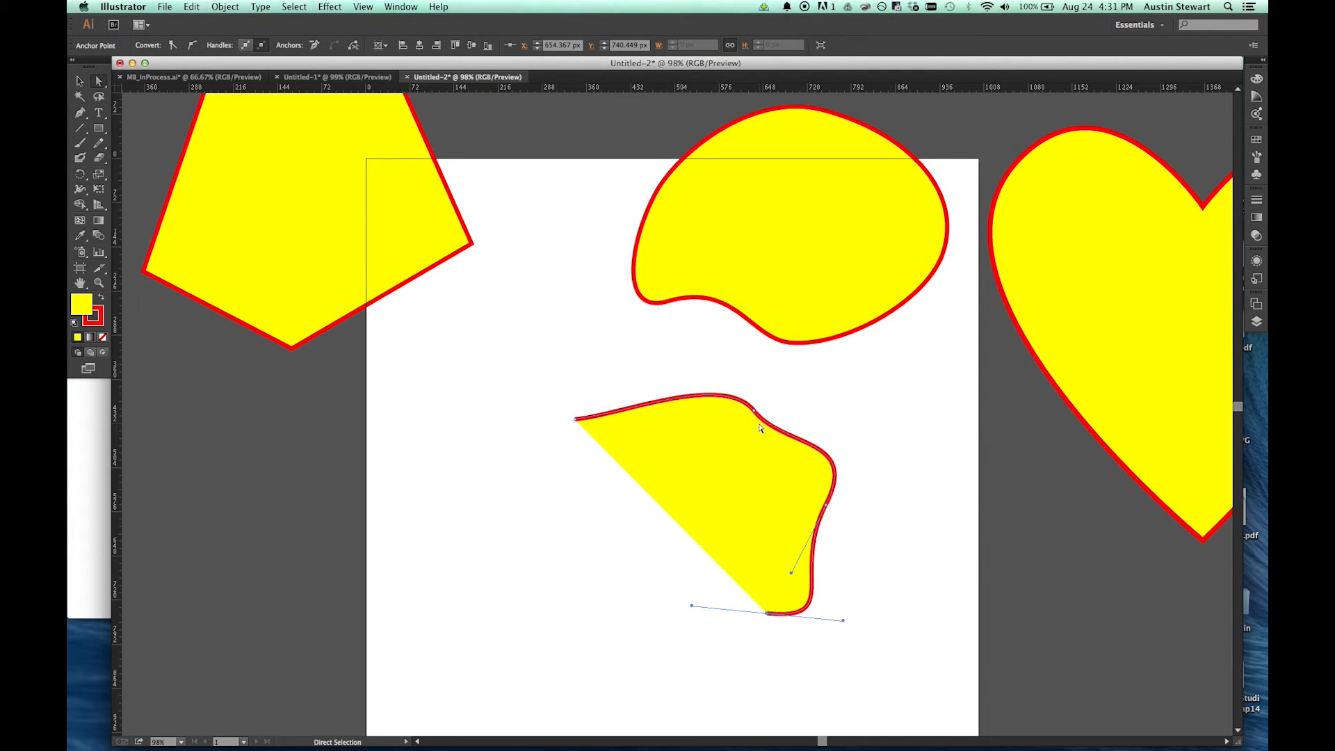
left_click(753, 413)
left_click_drag(754, 413, 787, 400)
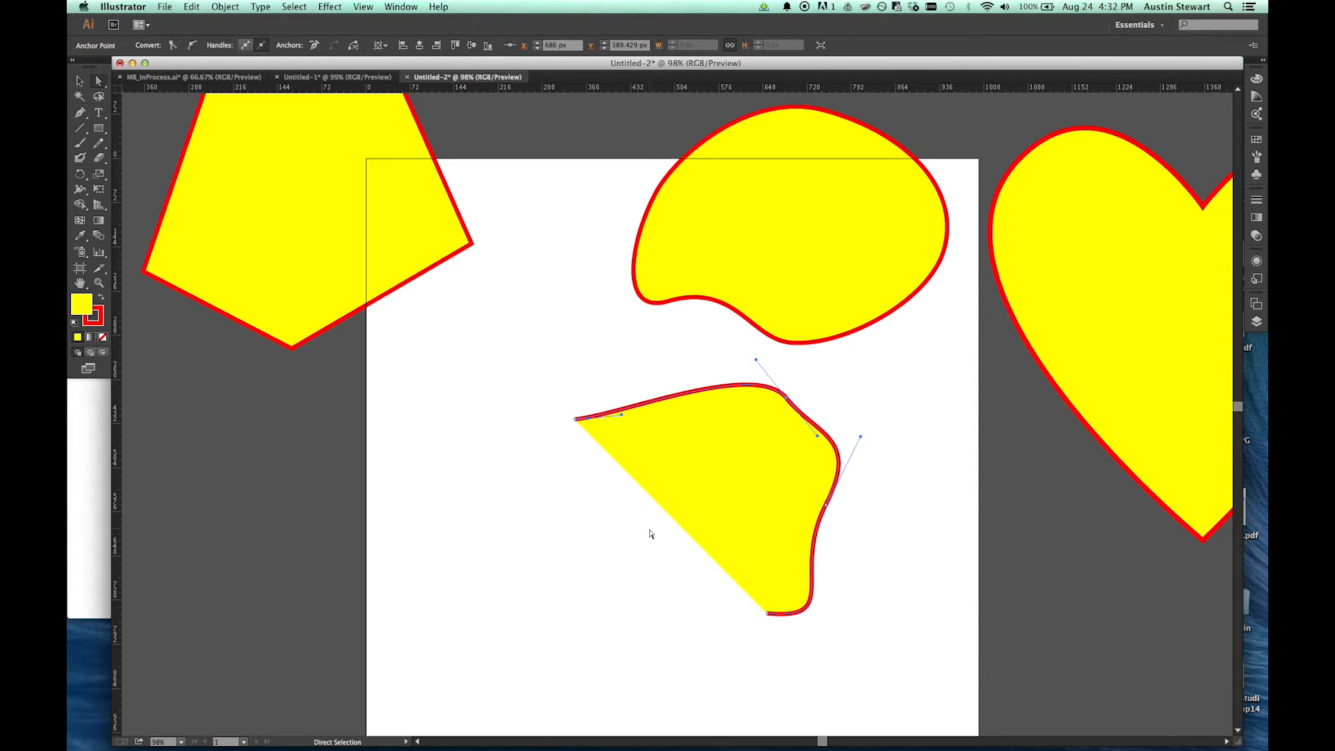
Step: Resume the open path from its bottom endpoint with the Pen tool, add a lower-left curve anchor and close it at the starting point
key("p")
left_click_drag(768, 616, 729, 616)
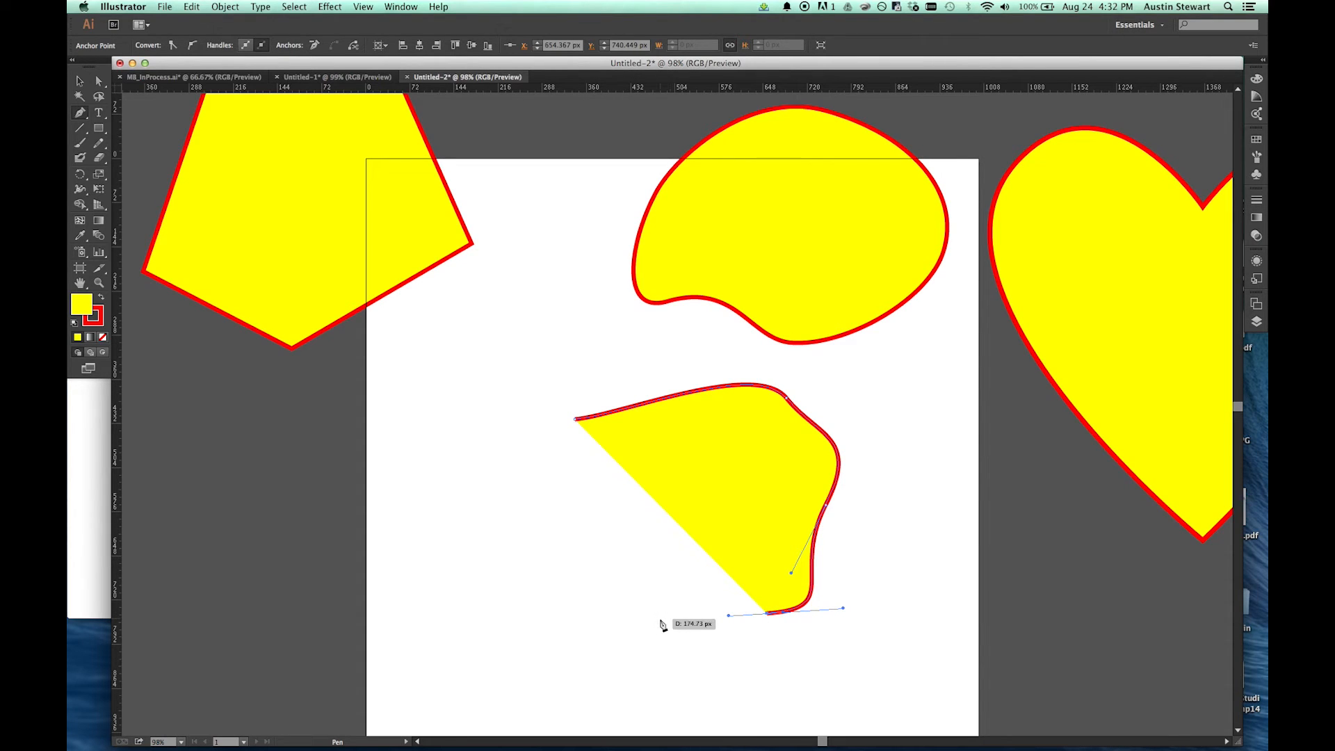
left_click_drag(536, 559, 532, 523)
left_click_drag(576, 419, 616, 395)
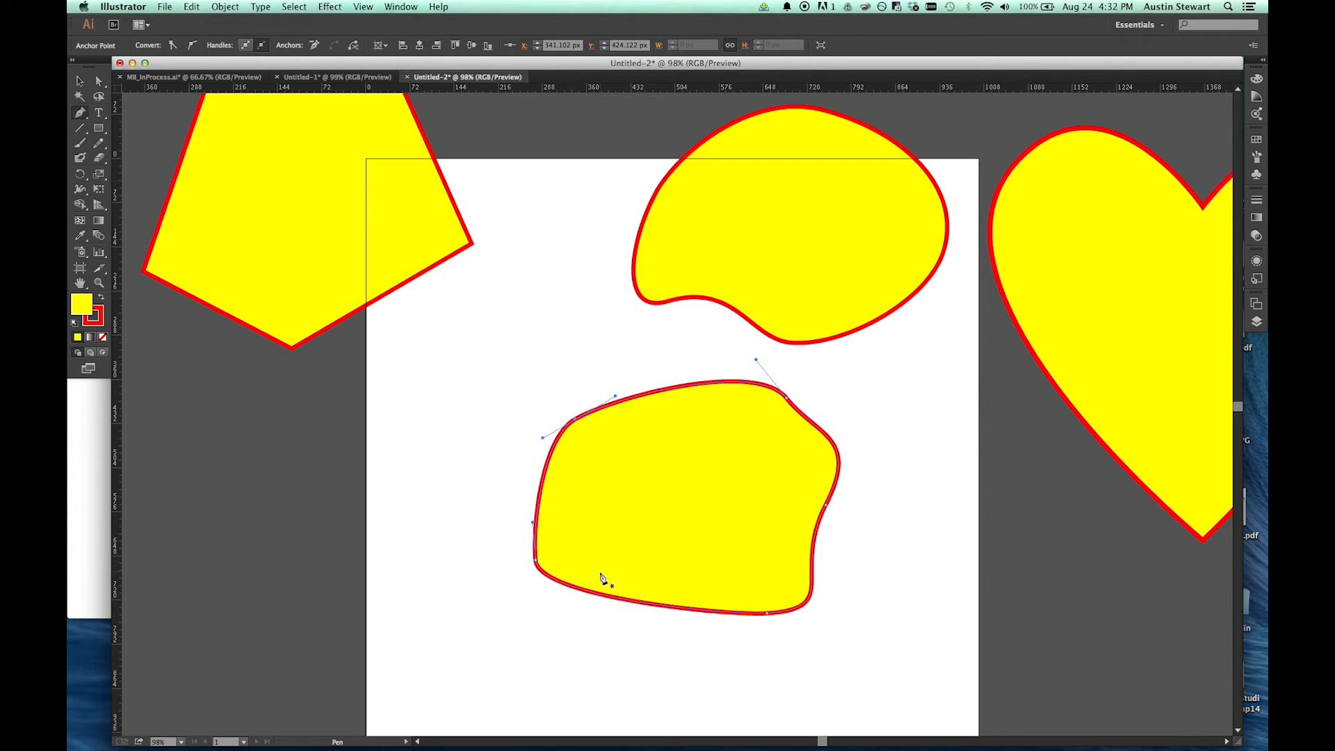
Step: Delete the newly closed curved shape in the middle of the artboard
left_click(79, 82)
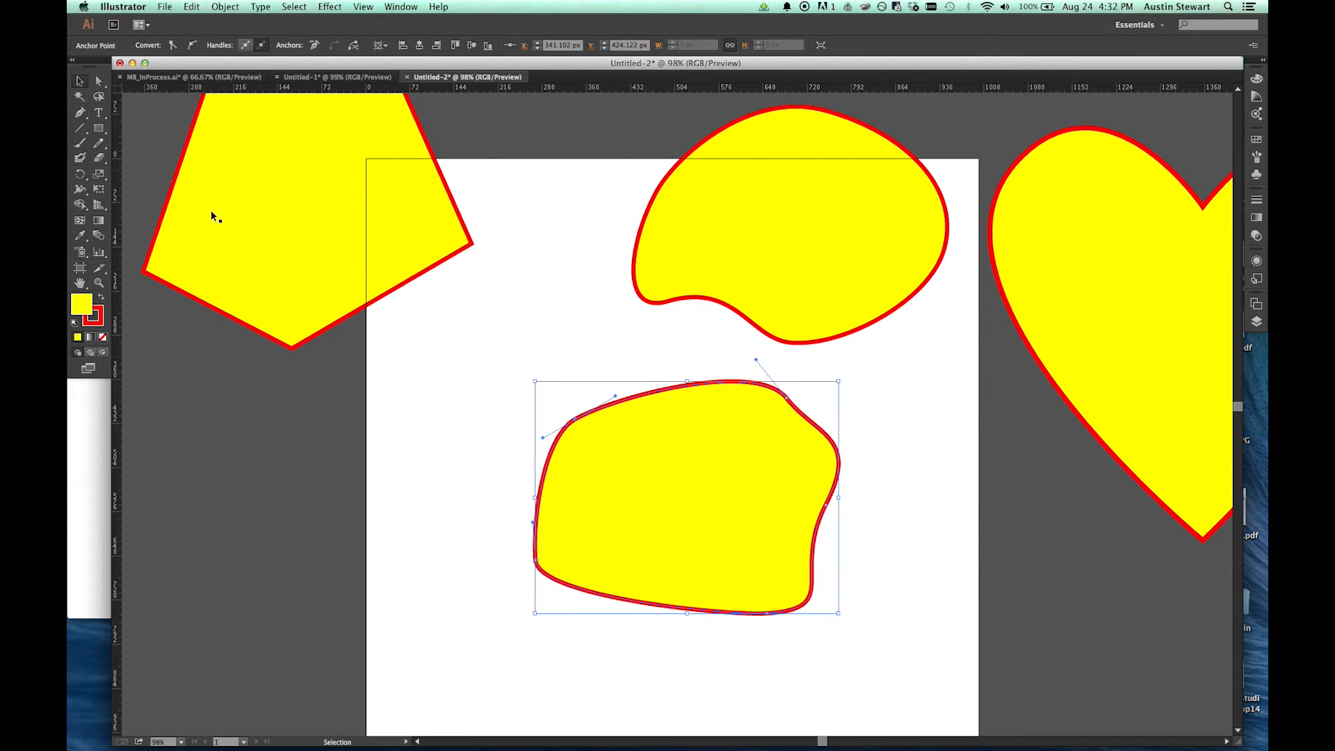
left_click(730, 503)
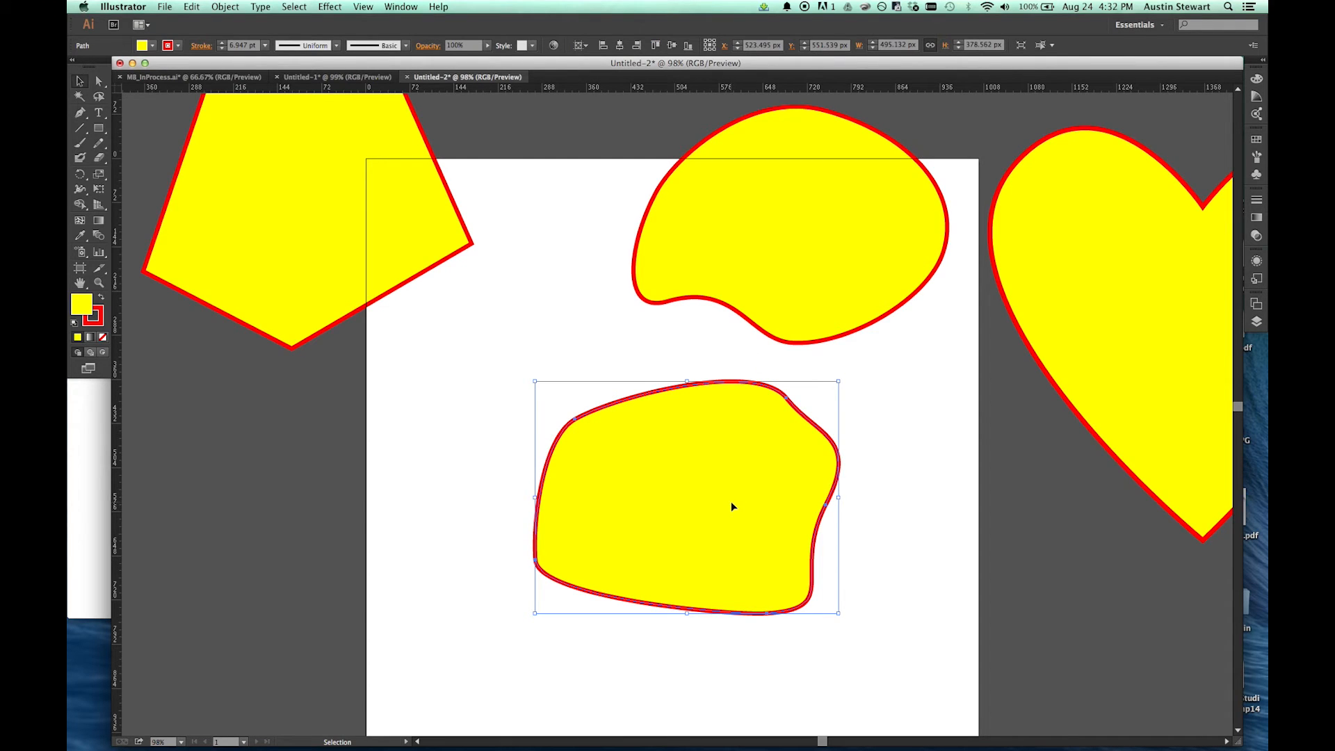
key("Delete")
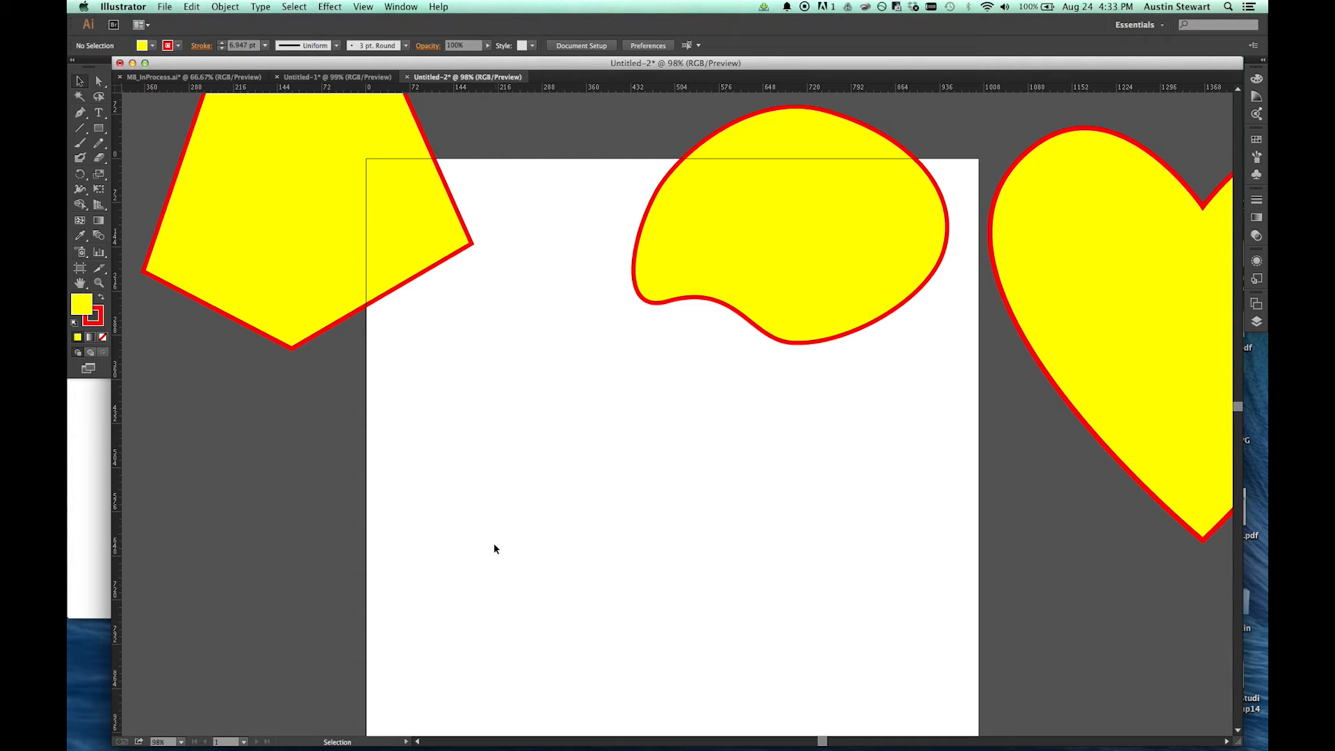
Step: Start a cloud-shaped path below the finished curved shape with the Pen tool, drawing the left lobe, a corner anchor and the second lobe's top
left_click(82, 115)
left_click_drag(513, 640, 479, 634)
left_click_drag(490, 483, 520, 464)
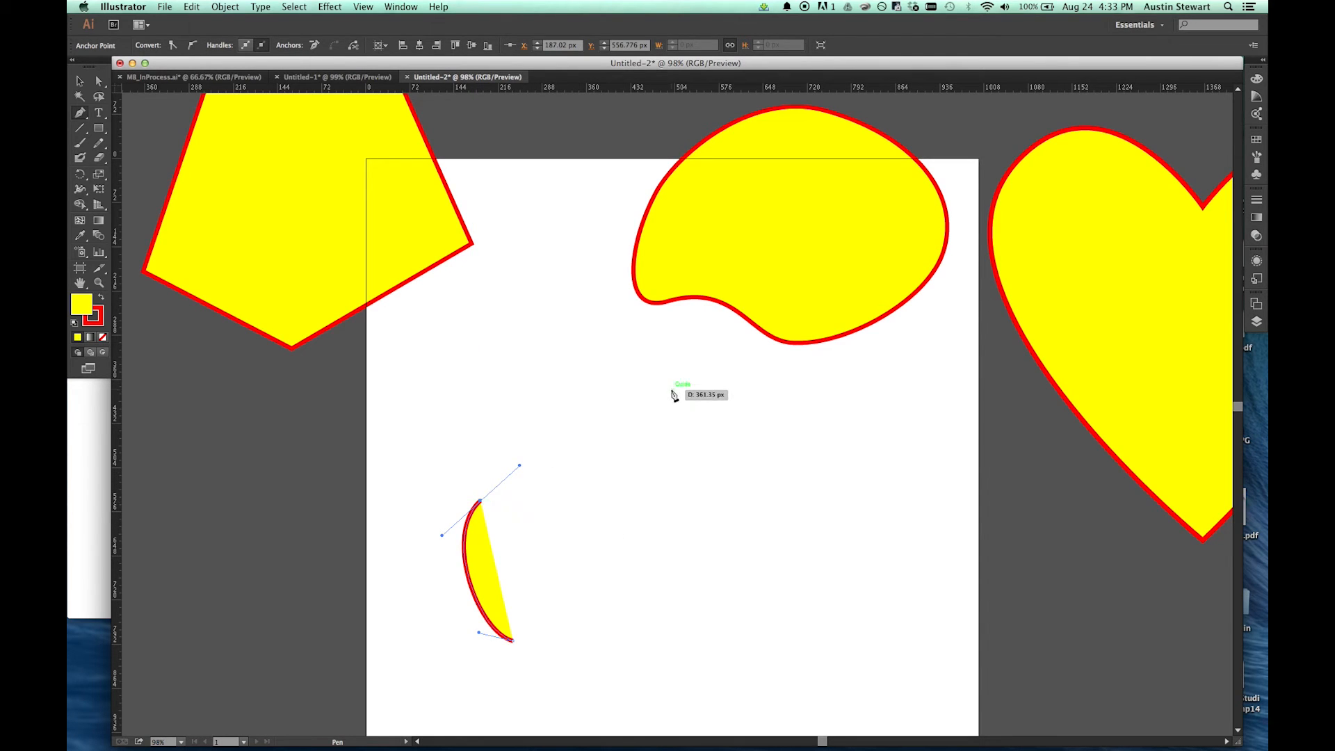
left_click(594, 532)
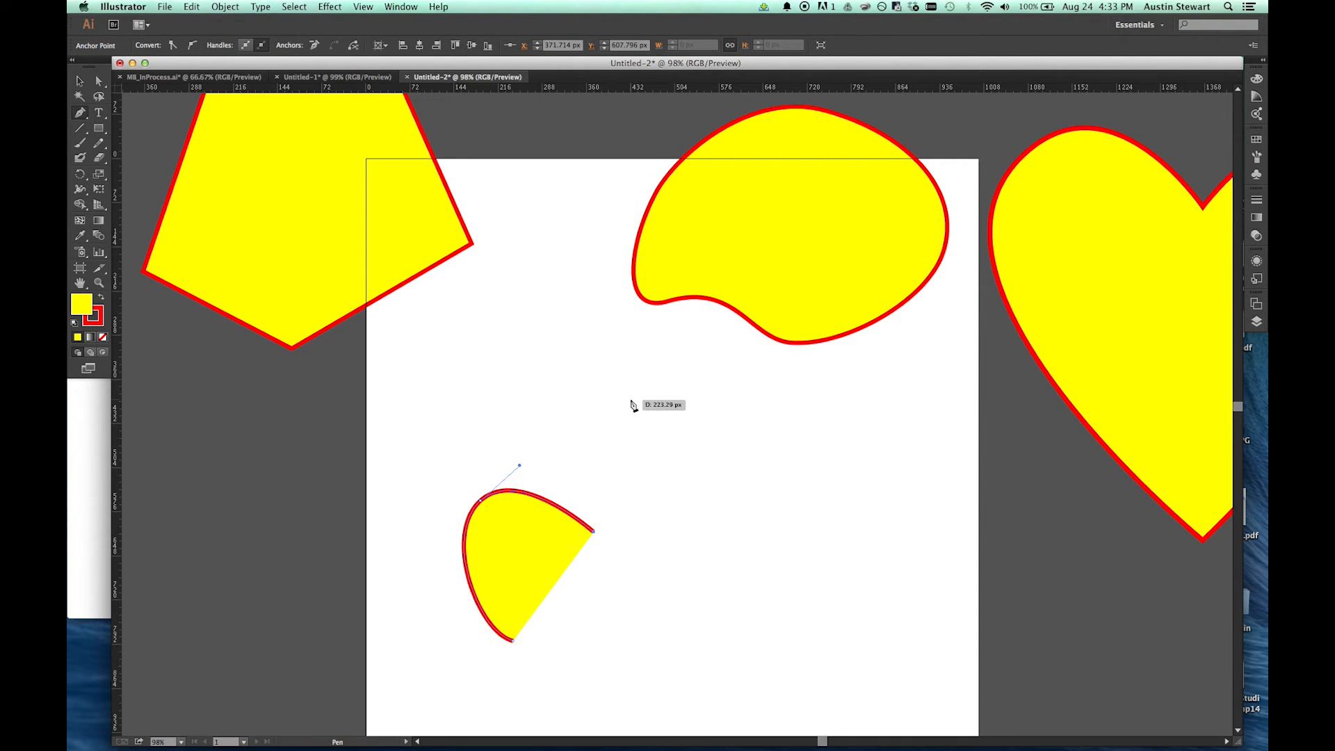
left_click_drag(623, 403, 693, 395)
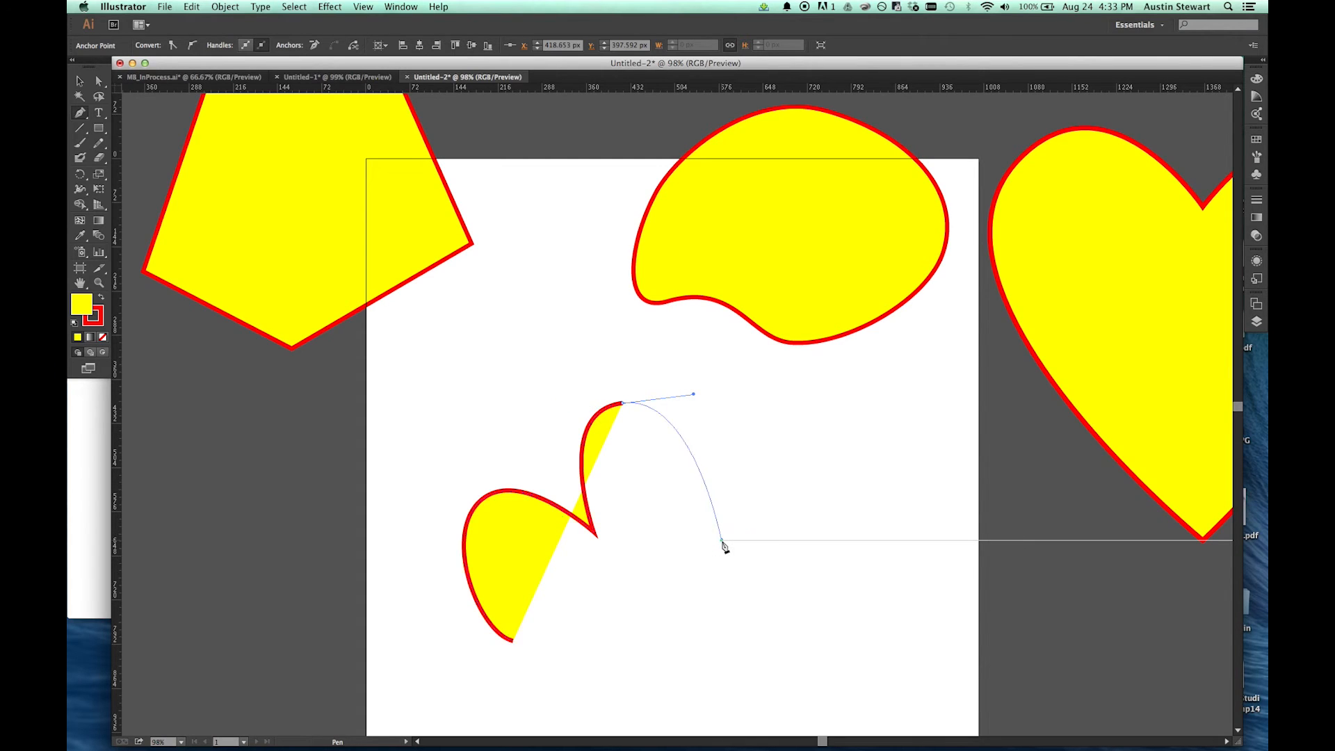
Step: Continue the path with corner anchors between two more rounded lobes on the right, and close it with a nearly straight base at the starting anchor
left_click(721, 540)
left_click_drag(828, 411, 926, 460)
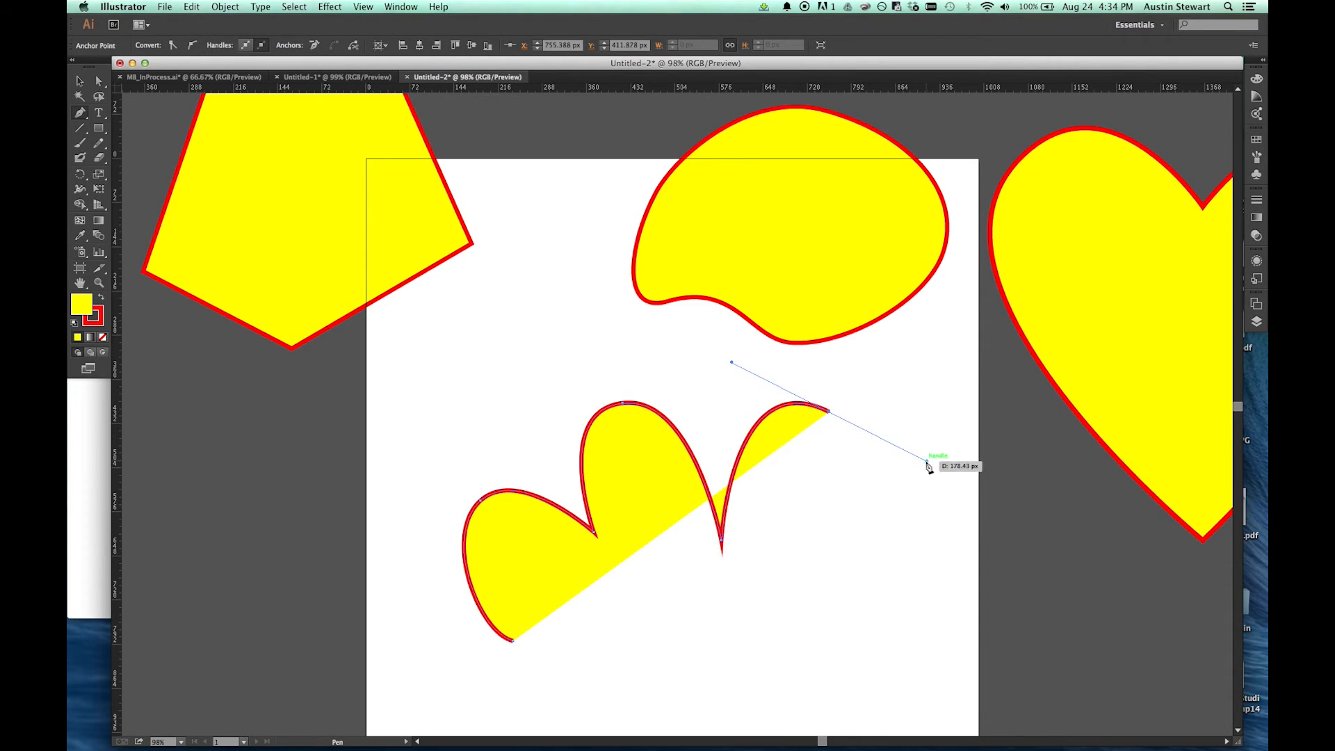
left_click(841, 583)
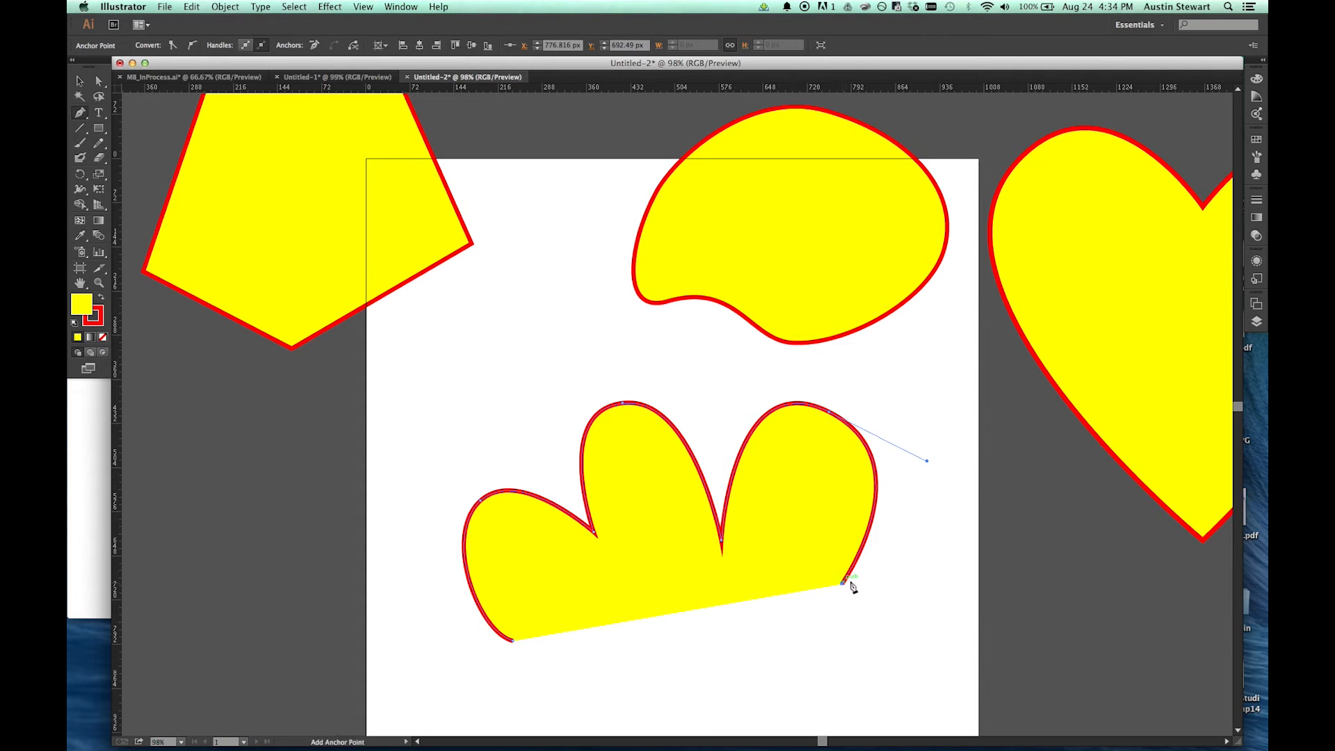
left_click_drag(958, 597, 971, 639)
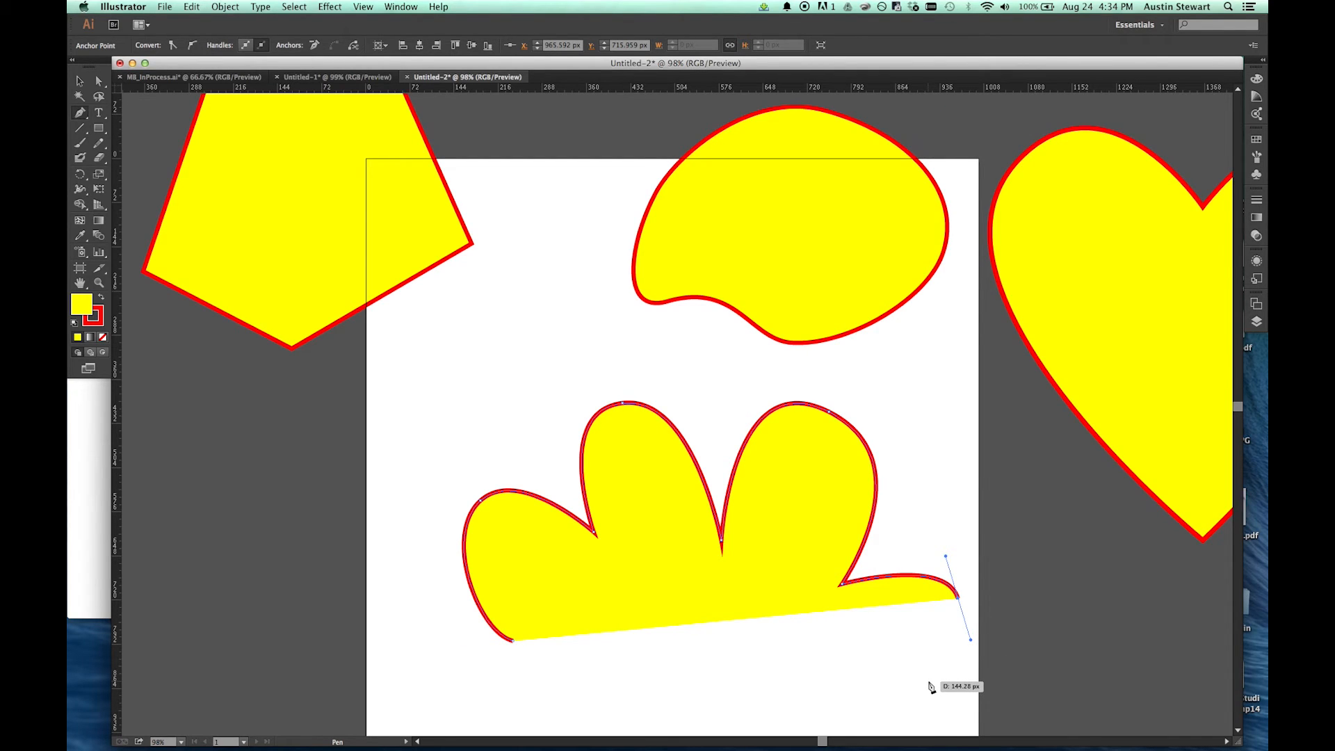
left_click_drag(929, 680, 910, 685)
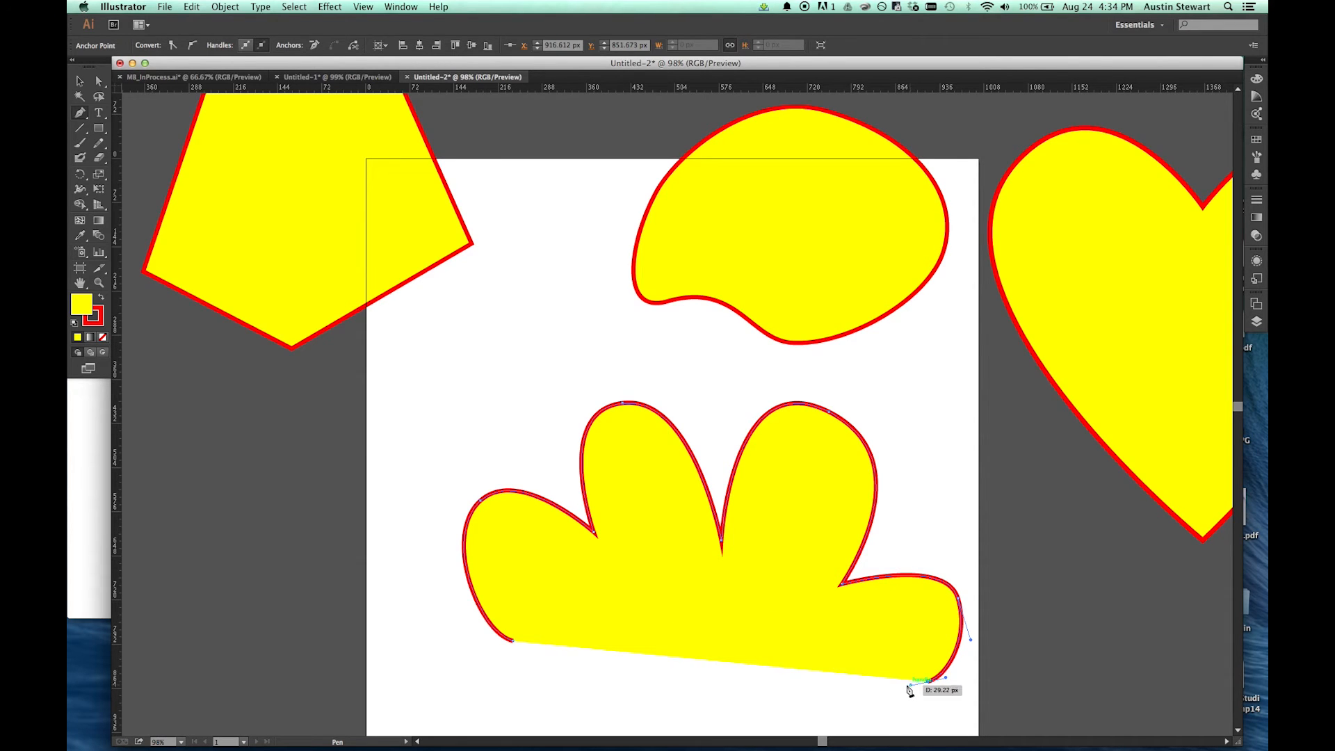
left_click(515, 645)
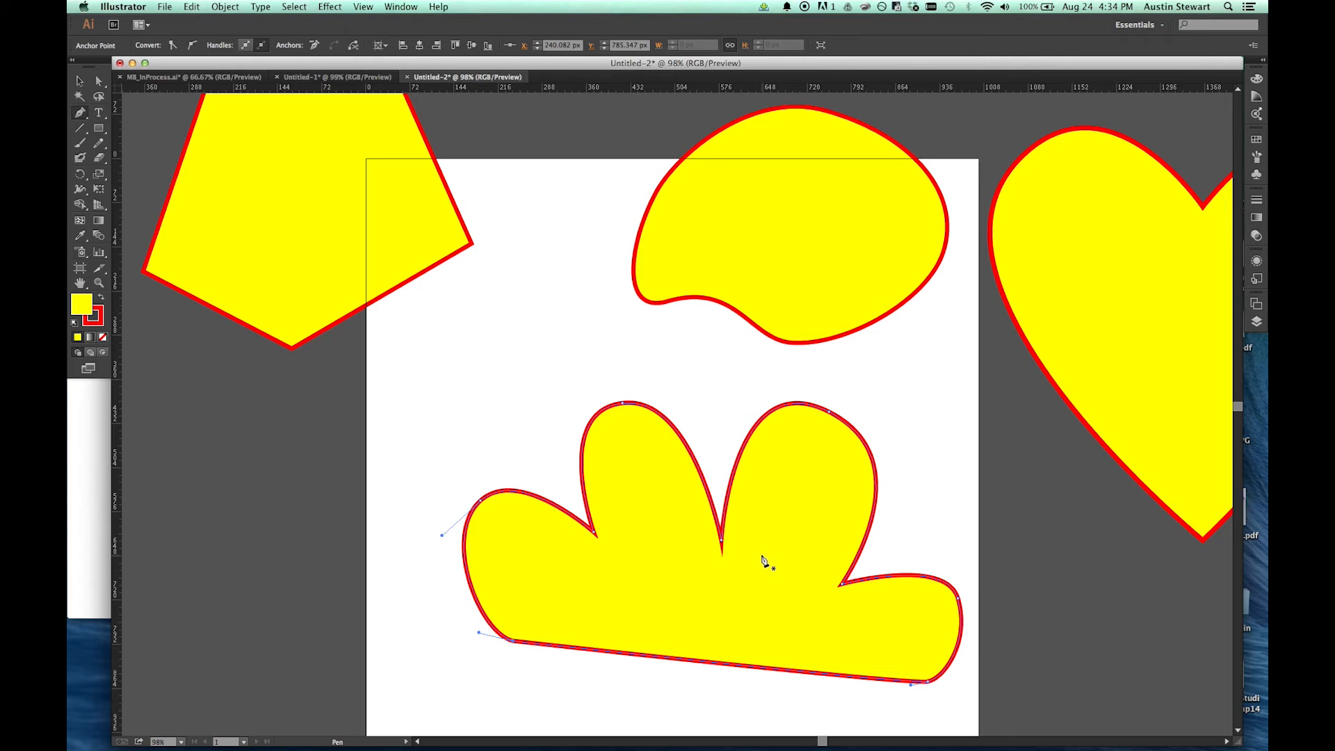
Step: Raise the cloud's three inward corner anchors with Direct Selection and move the large right lobe's top anchor to about X 802 px, Y 430 px
key("a")
left_click(721, 539)
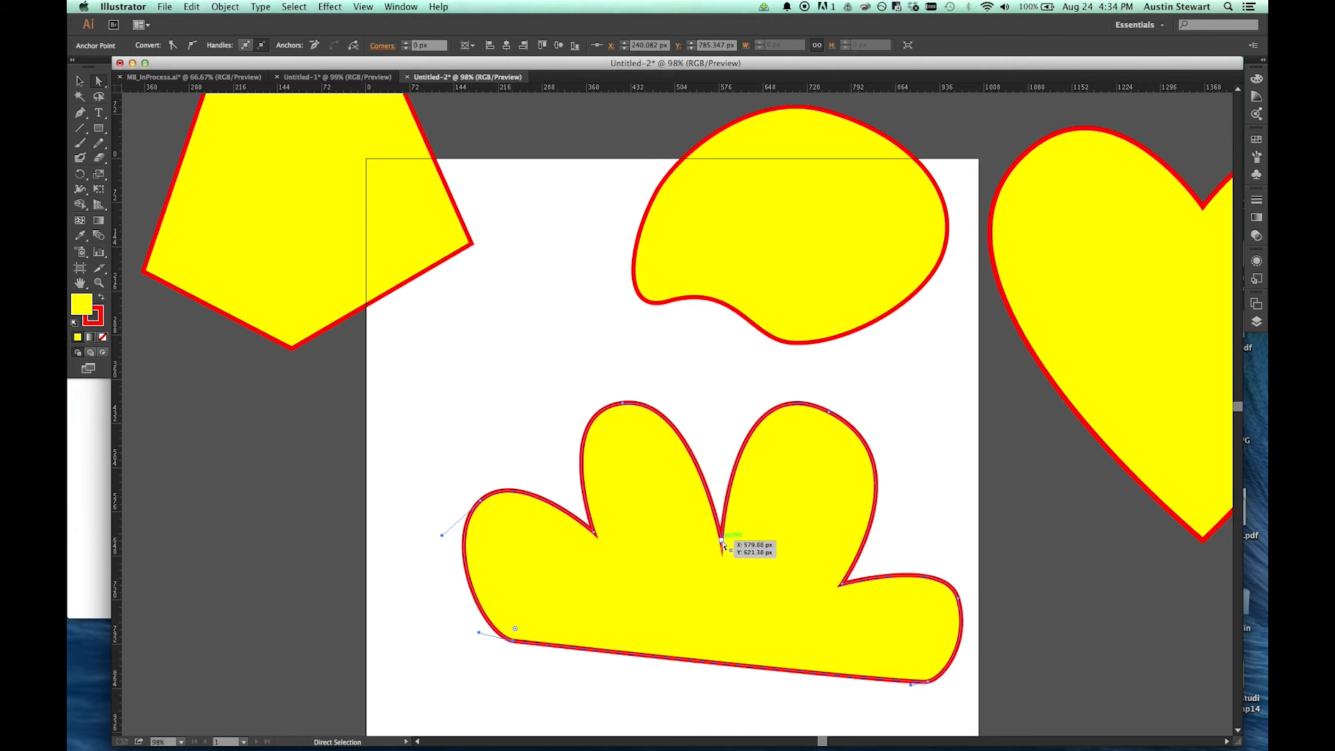
left_click_drag(722, 546, 719, 488)
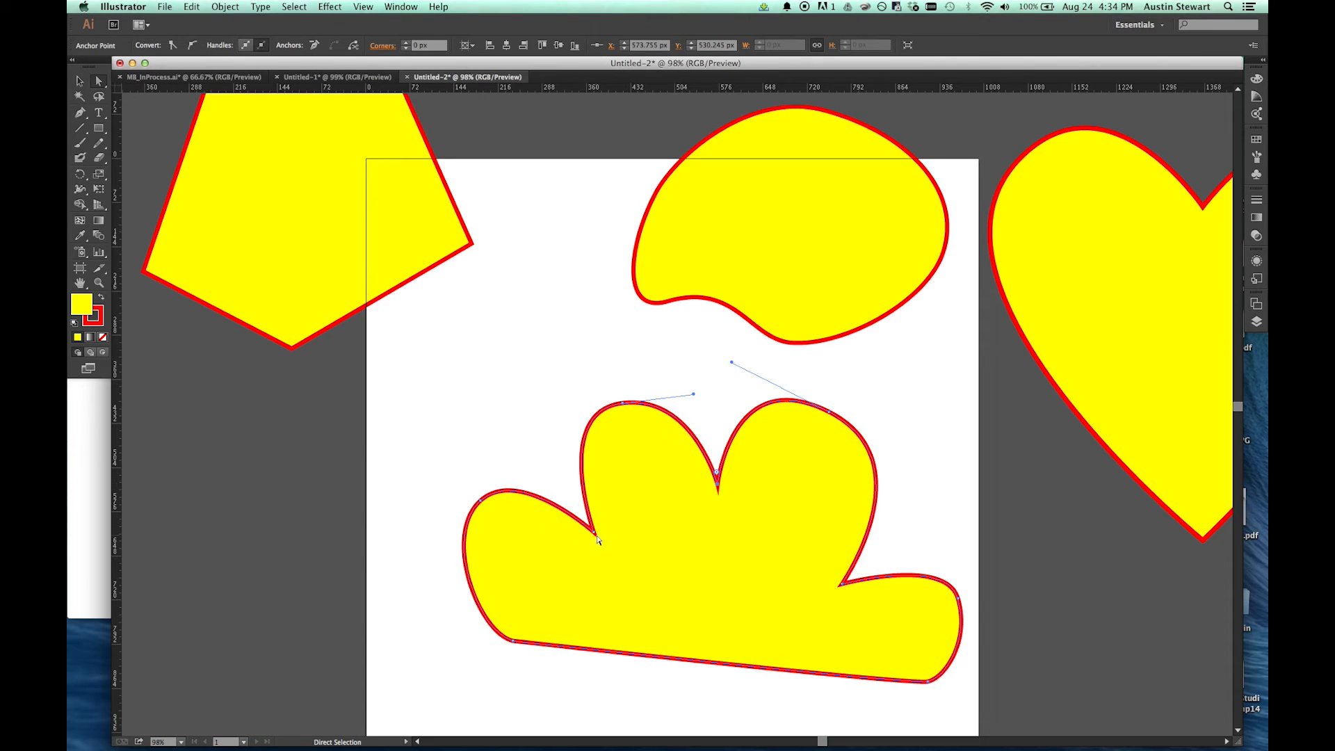
left_click_drag(596, 539, 574, 497)
left_click_drag(839, 585, 870, 559)
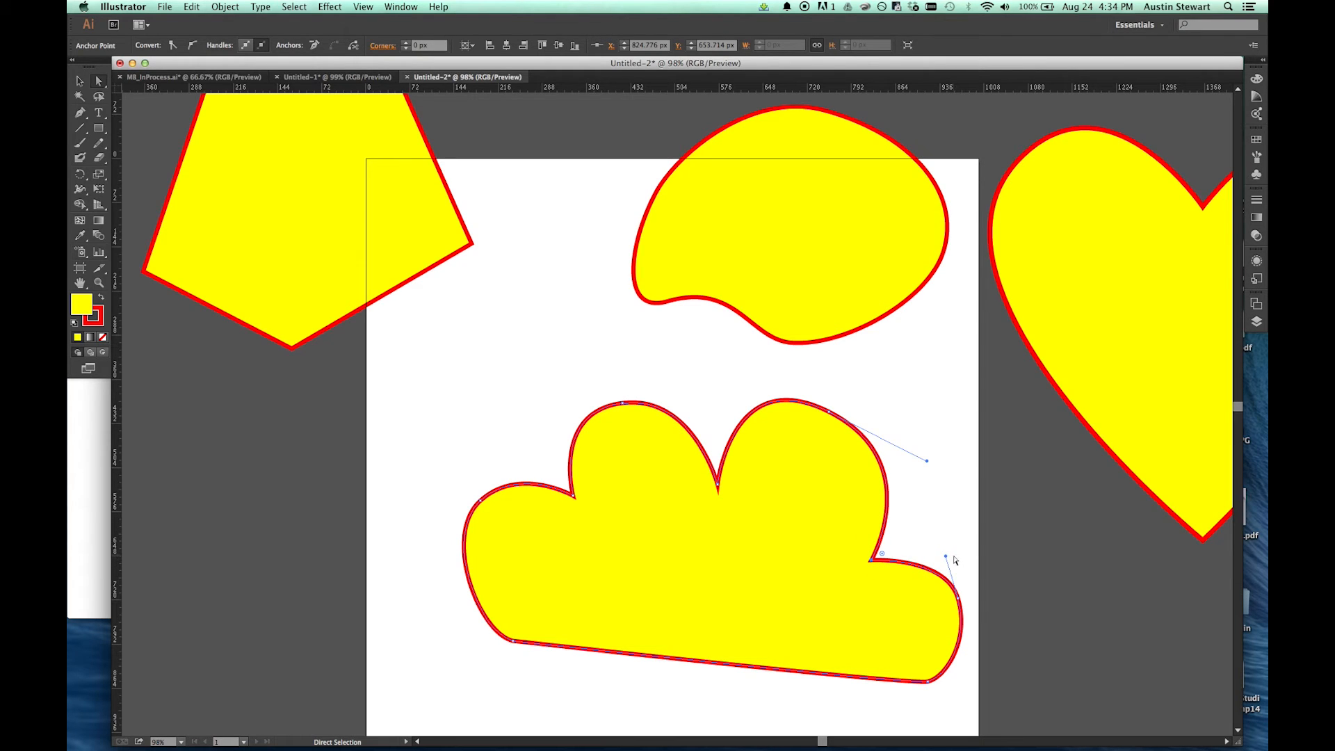
left_click(831, 413)
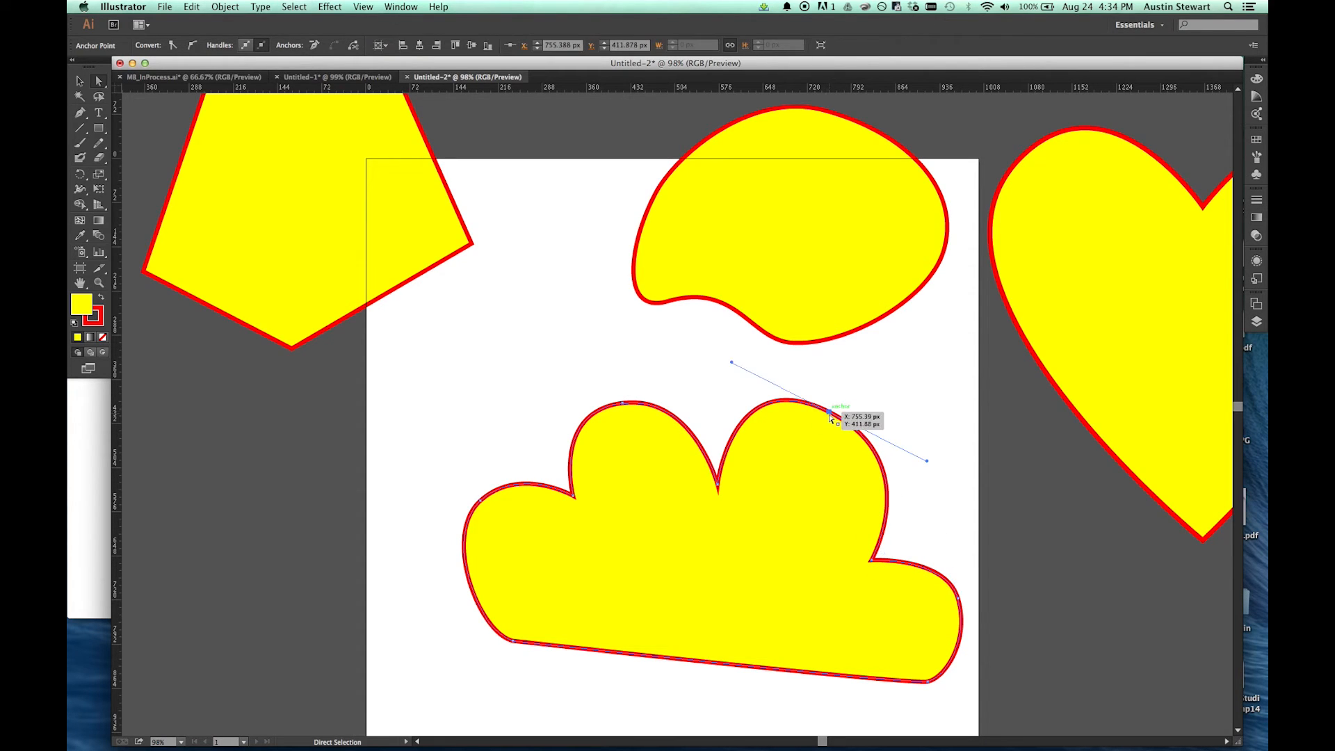
left_click_drag(829, 413, 857, 423)
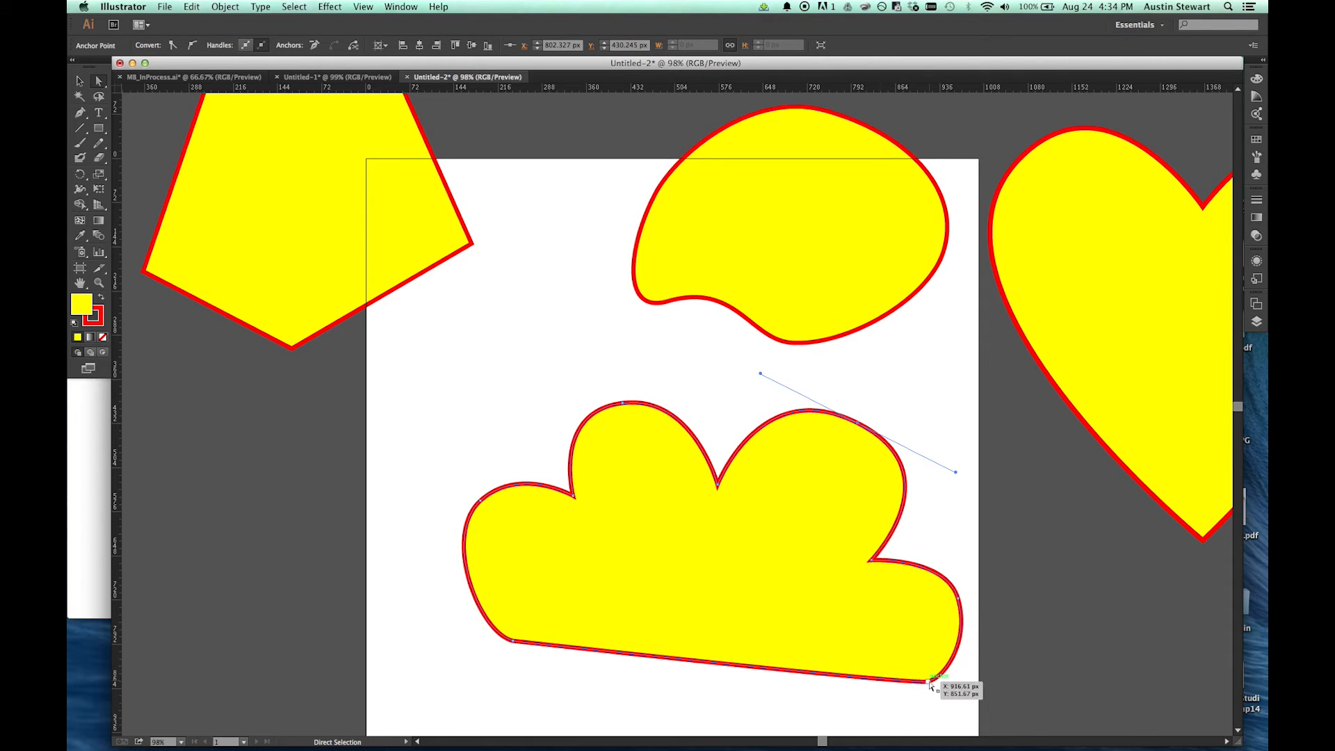
Step: Lengthen the curve handles on the cloud's small right lobe and upper-left lobe to round them out
left_click(871, 560)
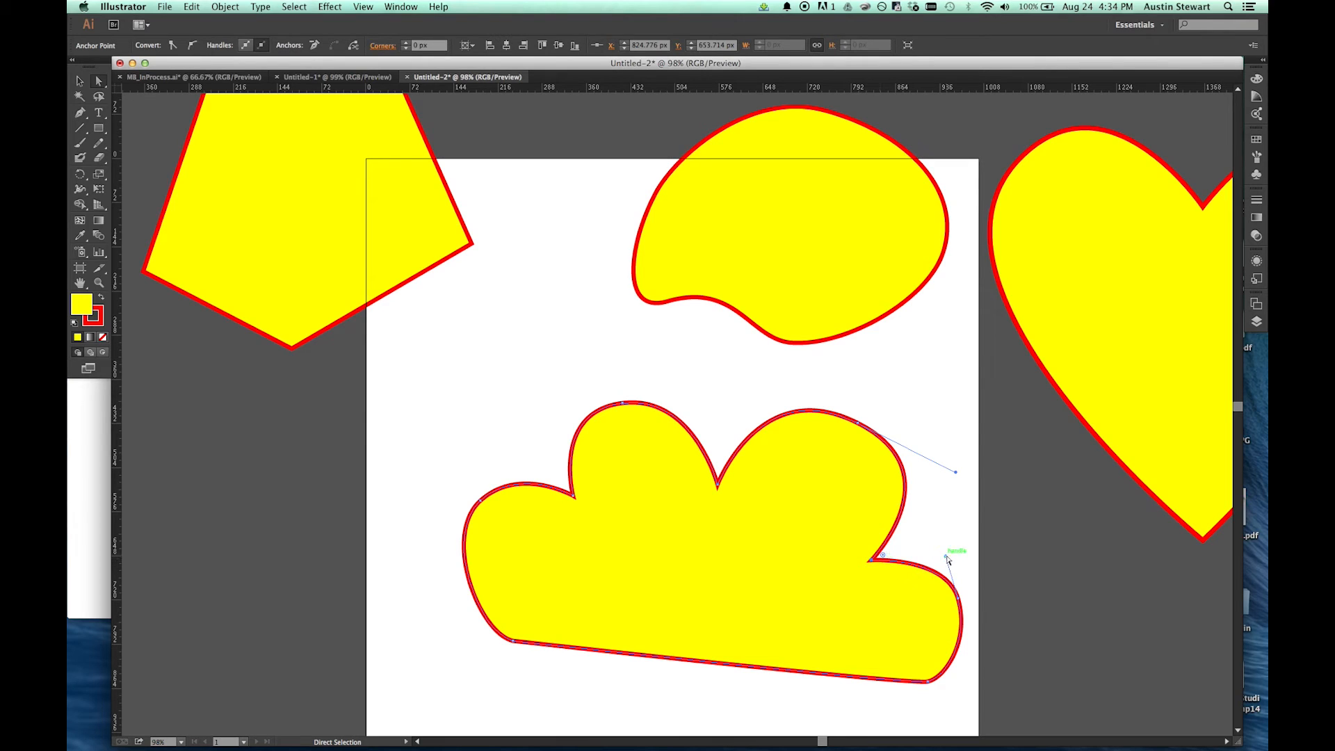
left_click_drag(946, 558, 935, 519)
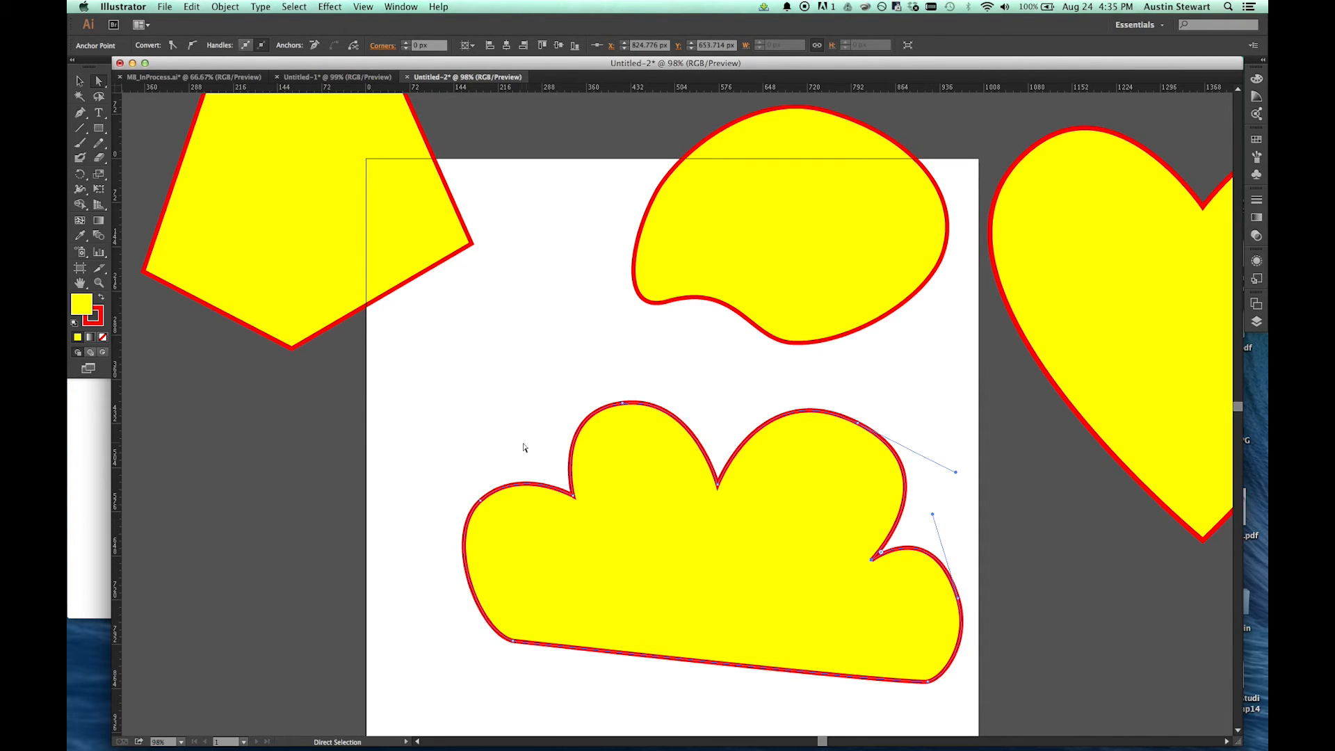
left_click(623, 403)
left_click_drag(693, 394, 733, 391)
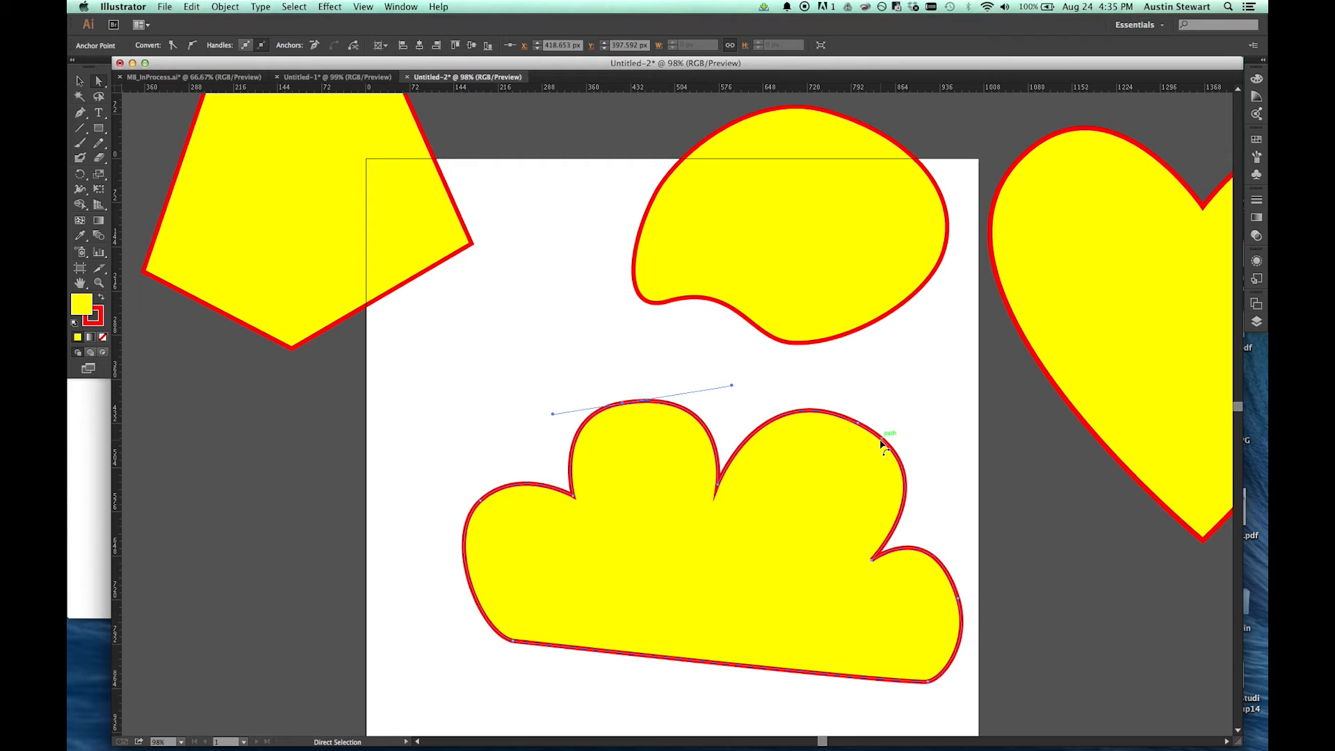
Step: Activate the Pen tool with the cloud path still selected
key("plus")
key("p")
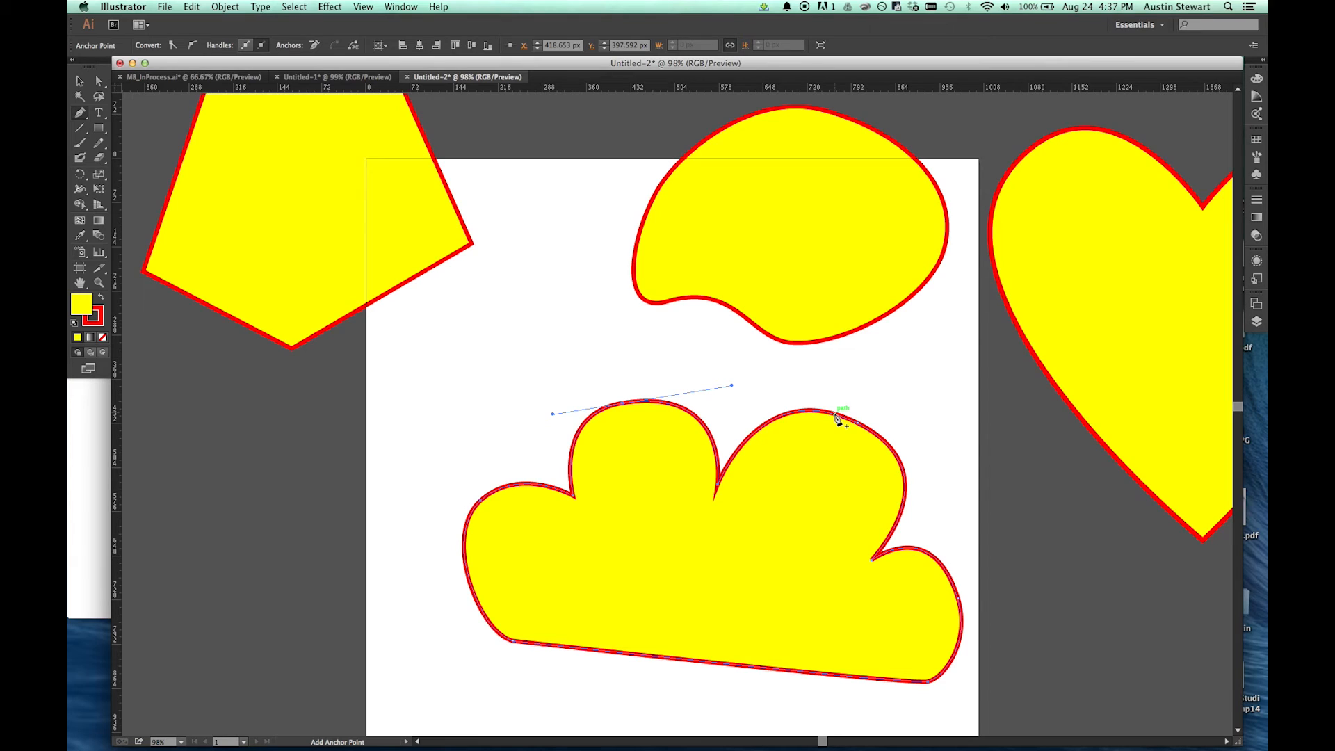
Step: Add an anchor on each side of the large right lobe's top anchor and raise that top anchor to about X 853 px, Y 353 px
left_click(835, 415)
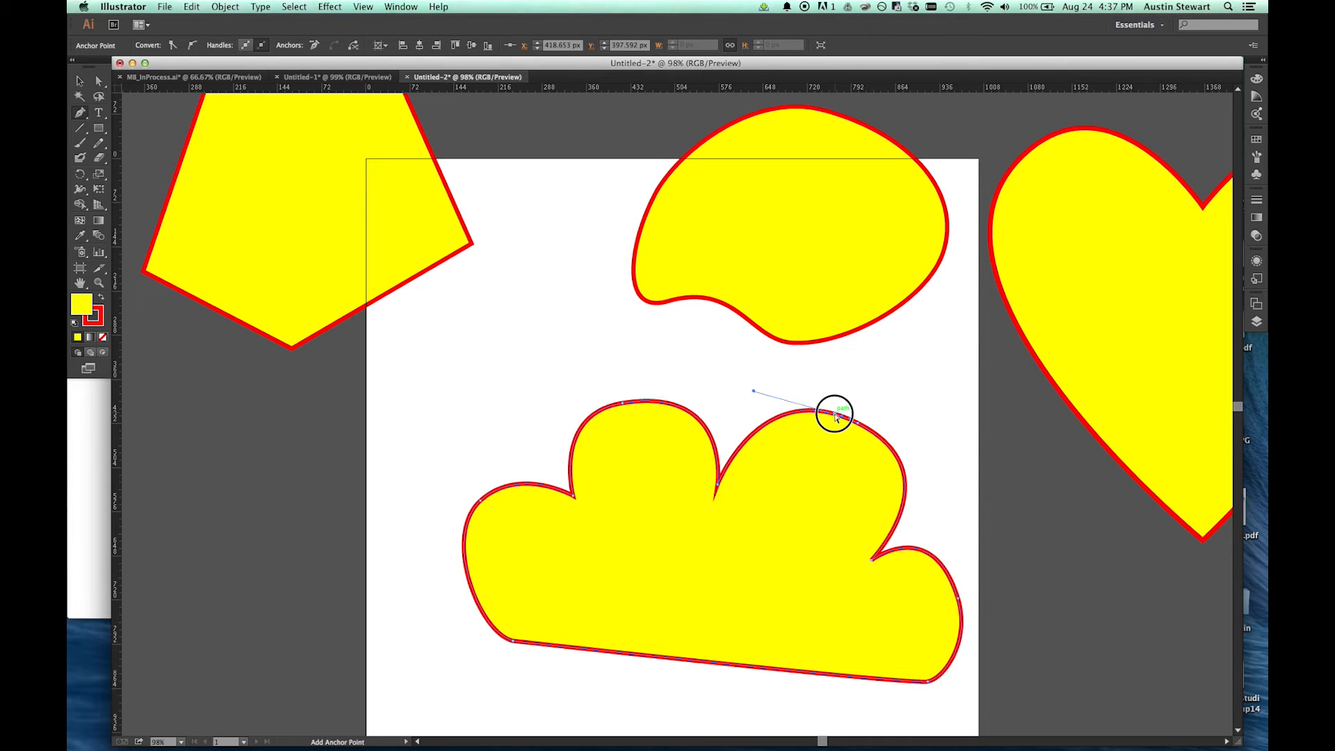
left_click(879, 437)
left_click(860, 423, "super")
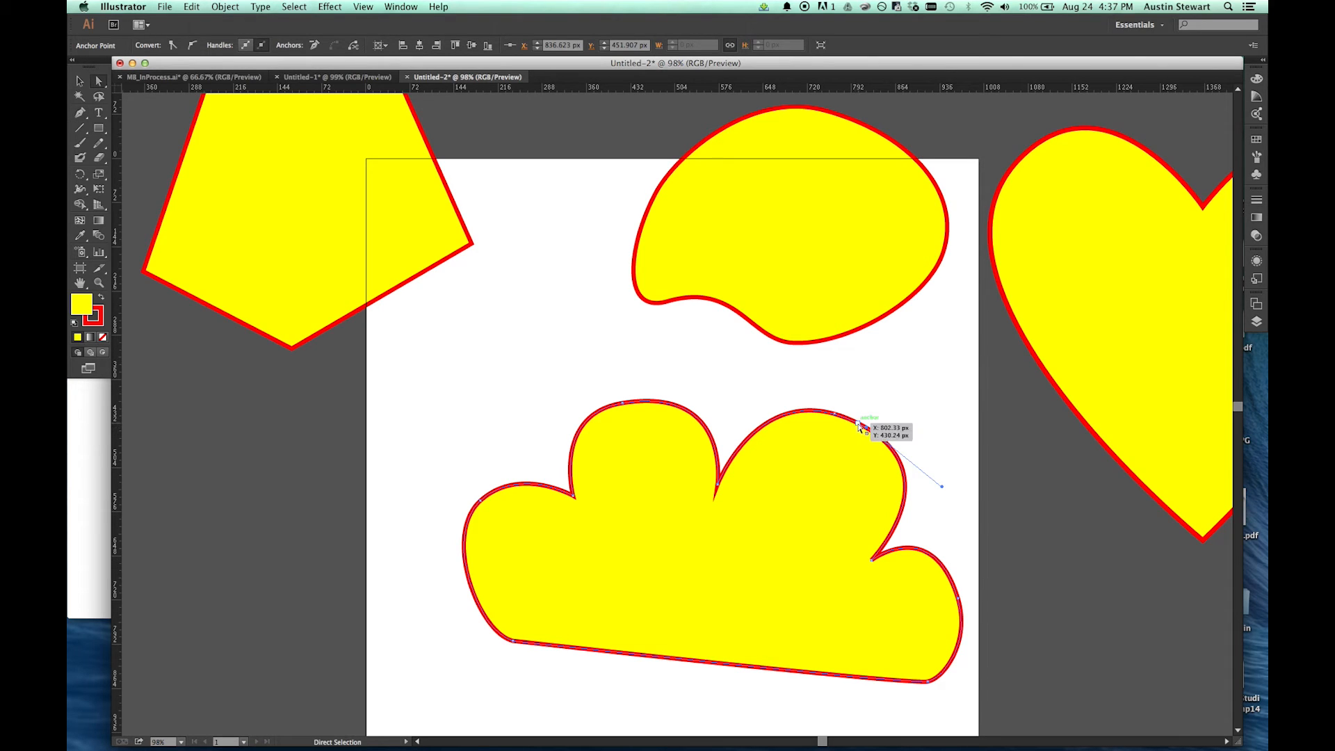
left_click_drag(859, 423, 890, 376)
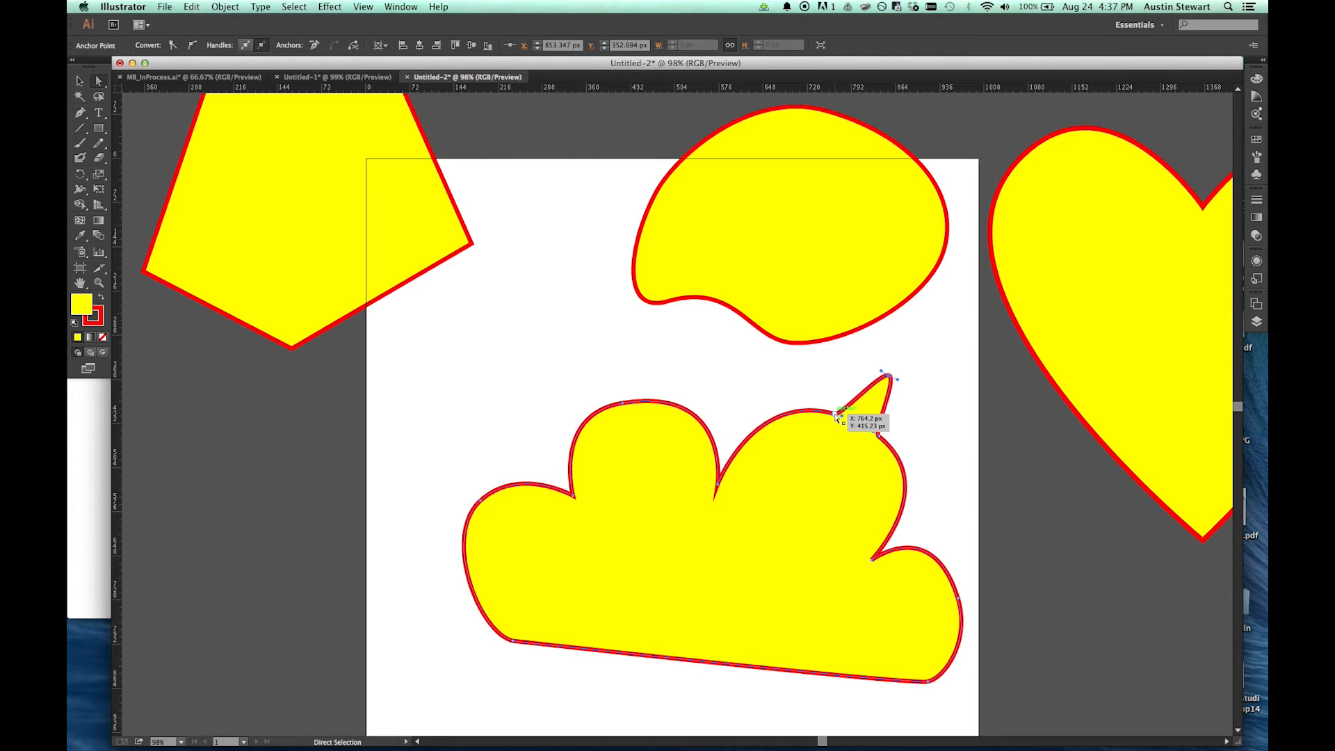
Step: Lengthen the raised anchor's curve handles to round the new bump, and swing the handle at its left base outward independently of its partner
left_click_drag(837, 416, 837, 415)
left_click_drag(897, 382, 835, 350)
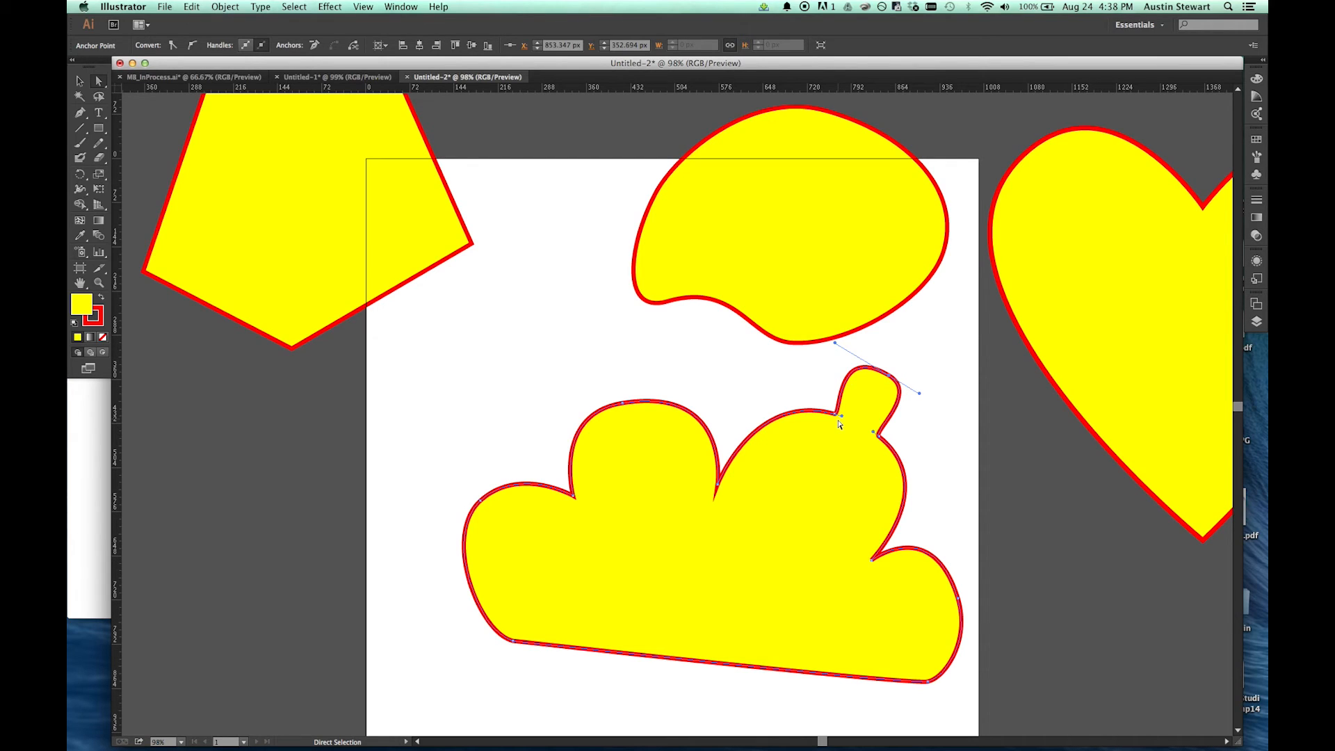
key("alt")
scroll(836, 418, "up", 5)
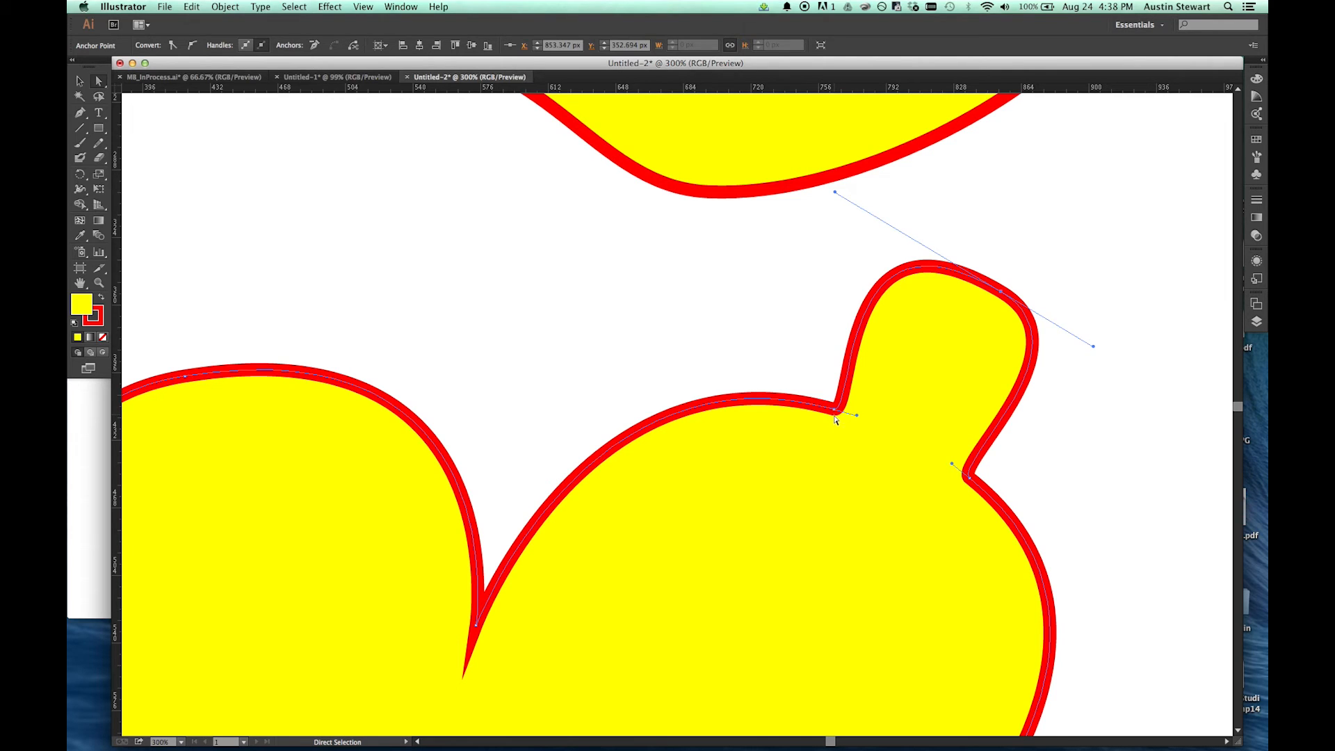
left_click(835, 411)
left_click(837, 411)
left_click(835, 411)
key("alt")
left_click_drag(858, 418, 773, 361)
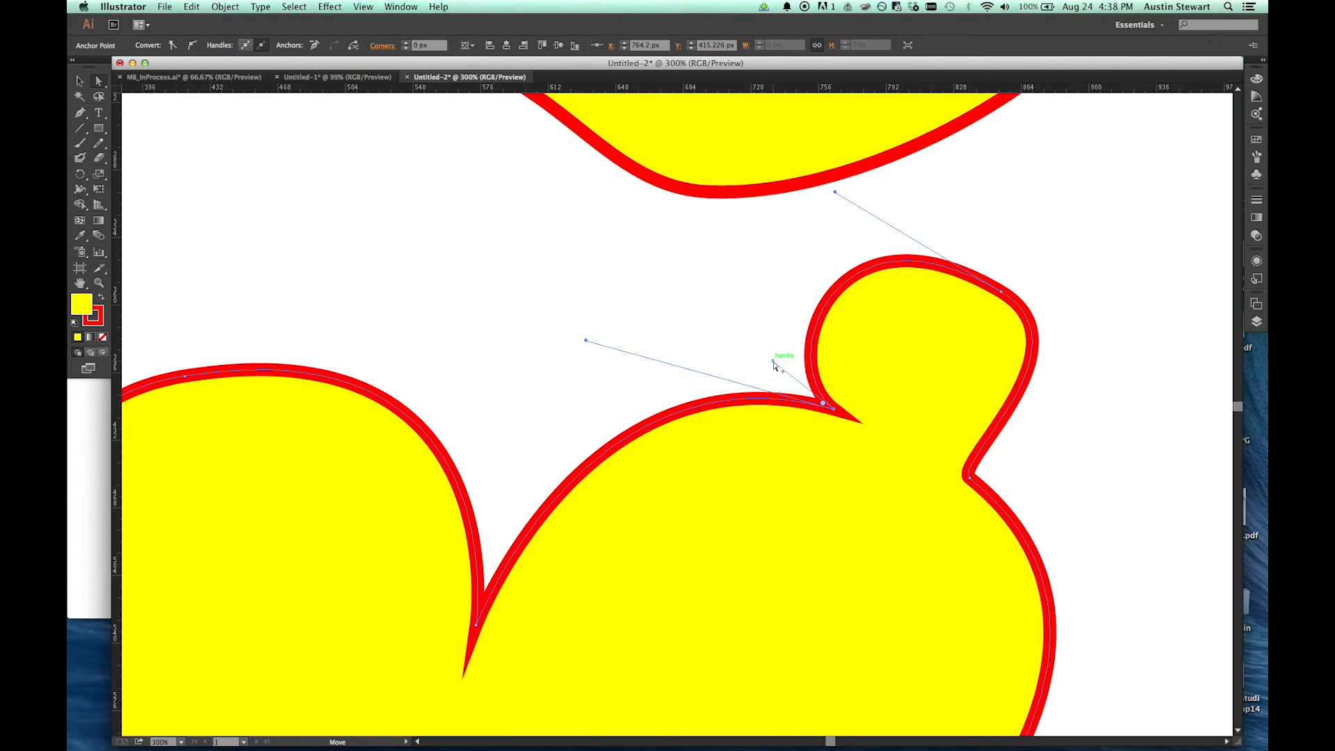
Step: Swing the bump-side handle at the new bump's right base outward independently, making a sharp inward corner there
left_click(969, 478)
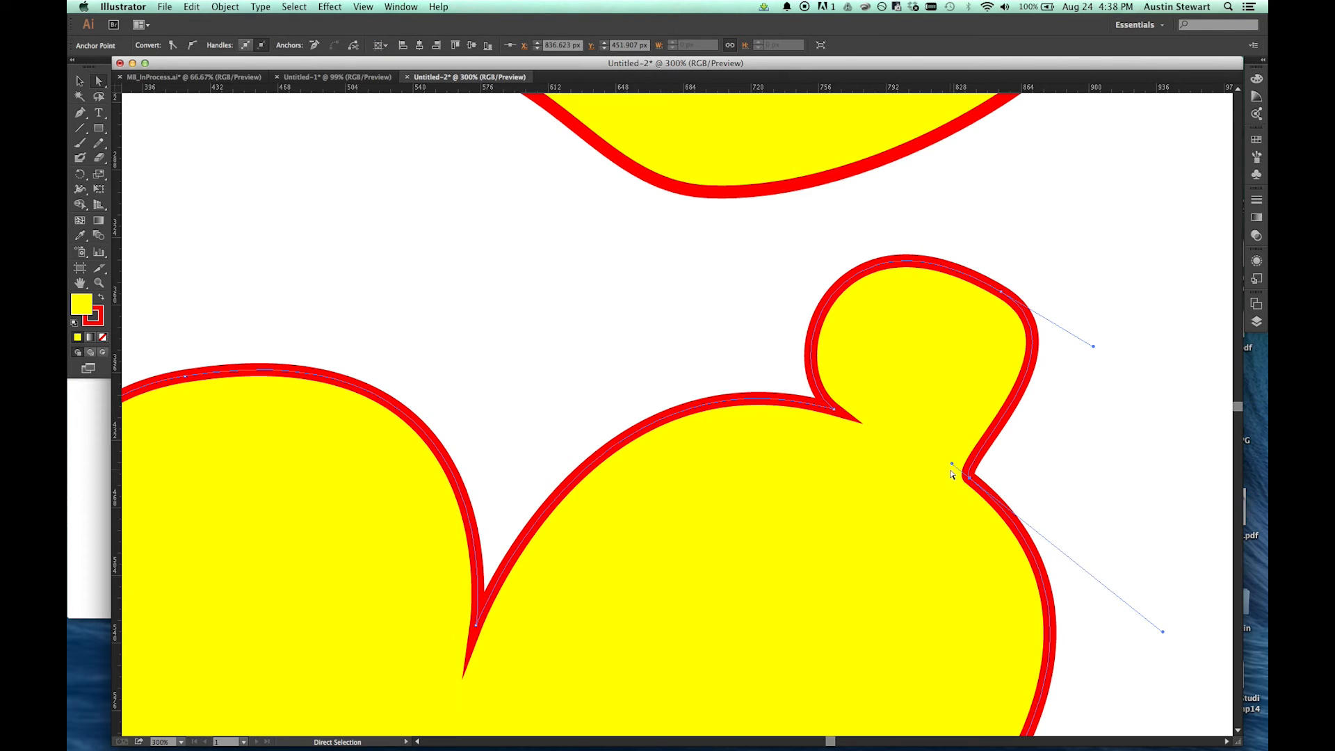
key("alt")
left_click_drag(952, 465, 1033, 473)
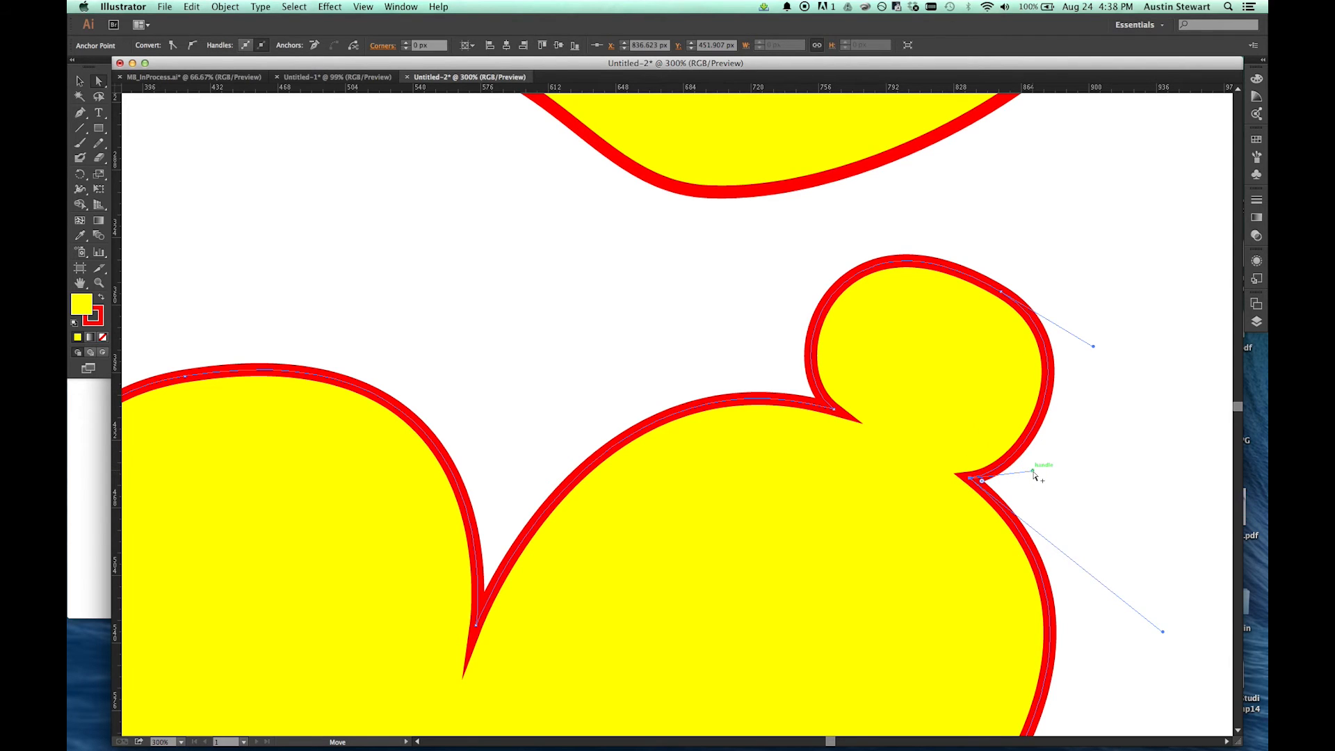
key("alt")
scroll(876, 506, "down", 3)
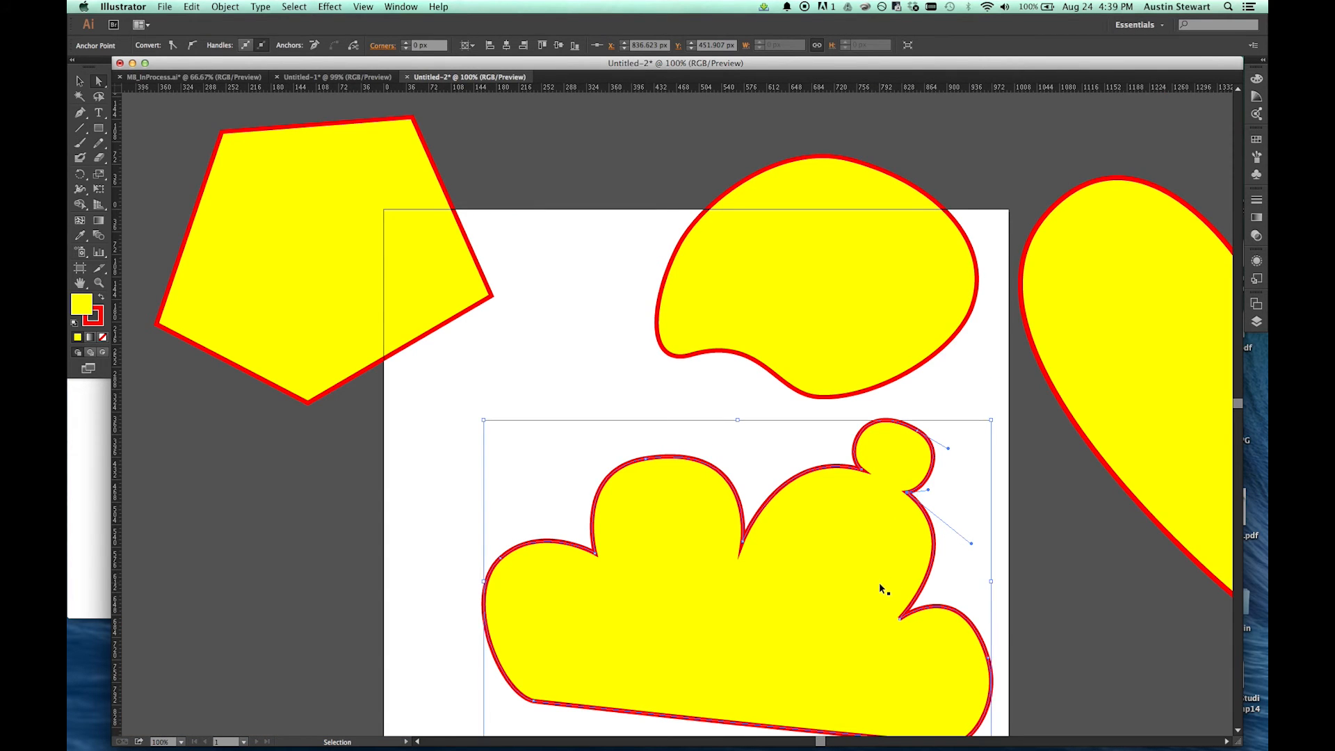
Step: Delete the outer anchor of the cloud's small right lobe outright and undo the deletion
scroll(879, 584, "down", 3)
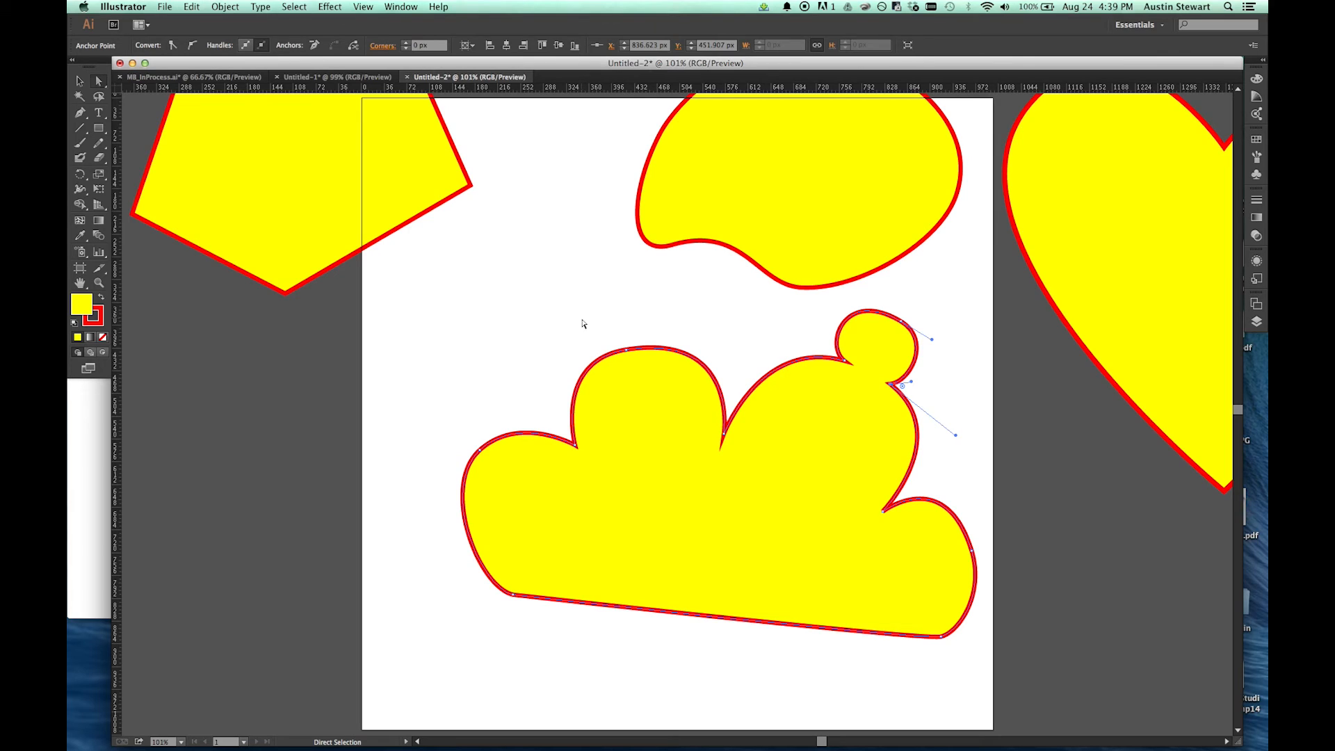
key("p")
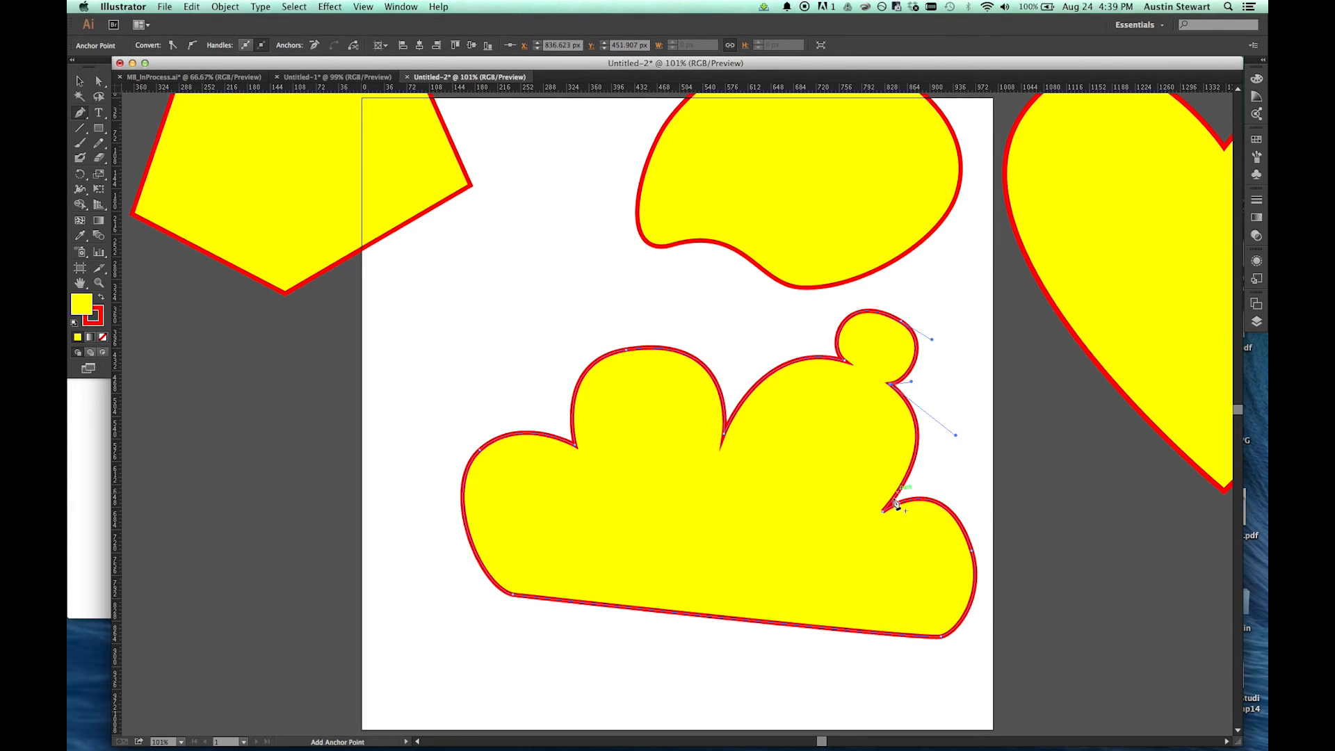
left_click(971, 552)
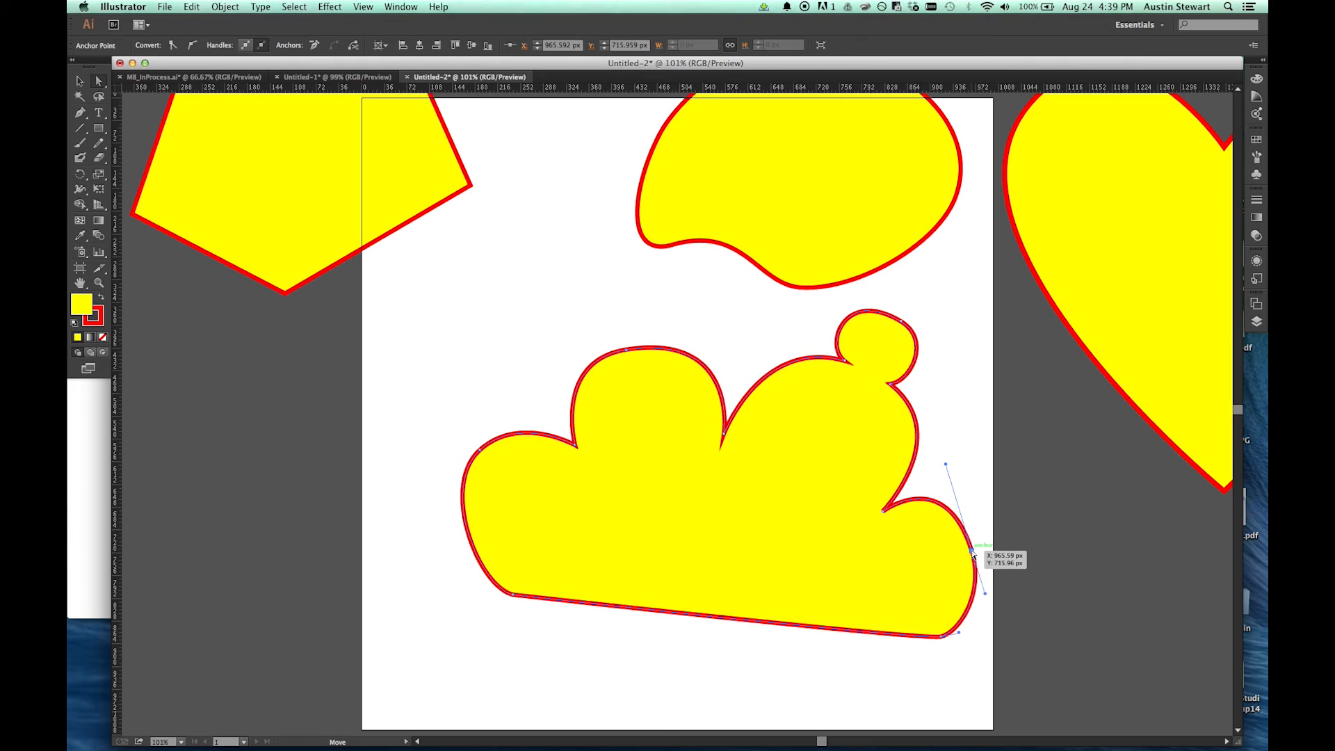
key("Delete")
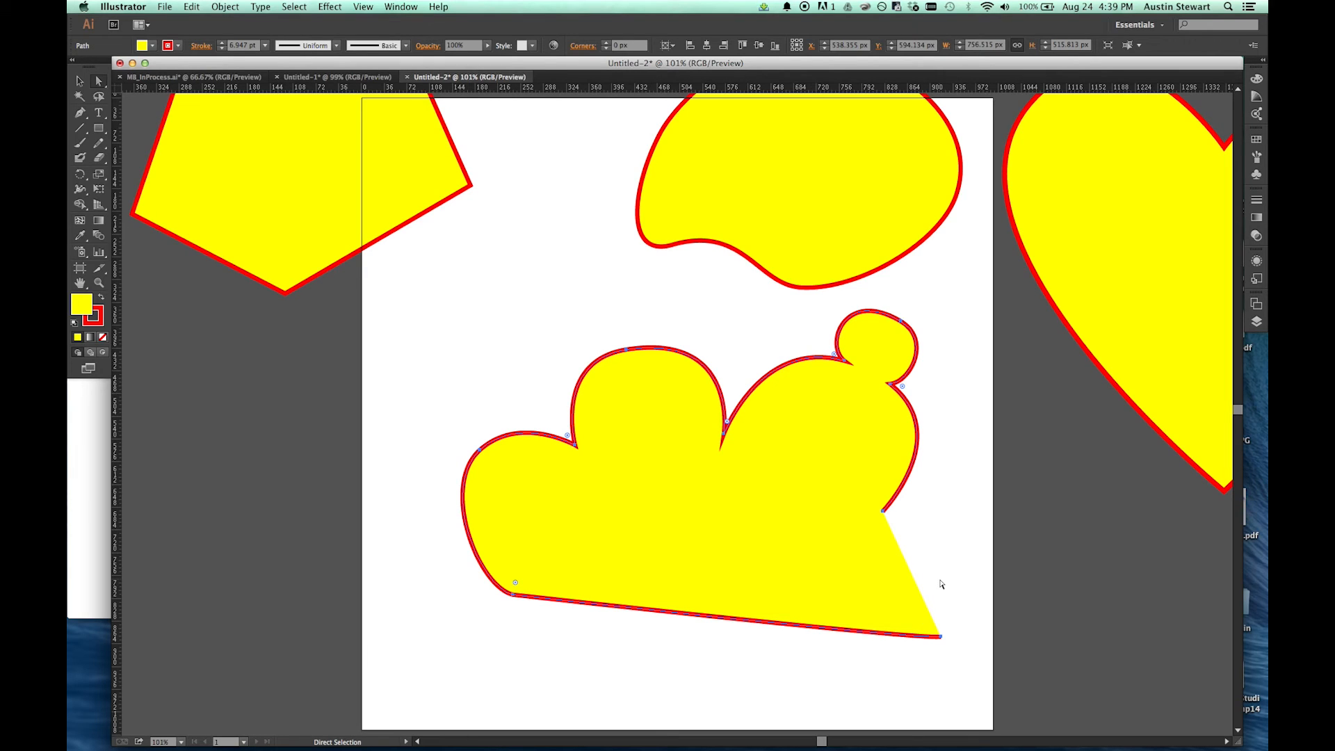
key("super+z")
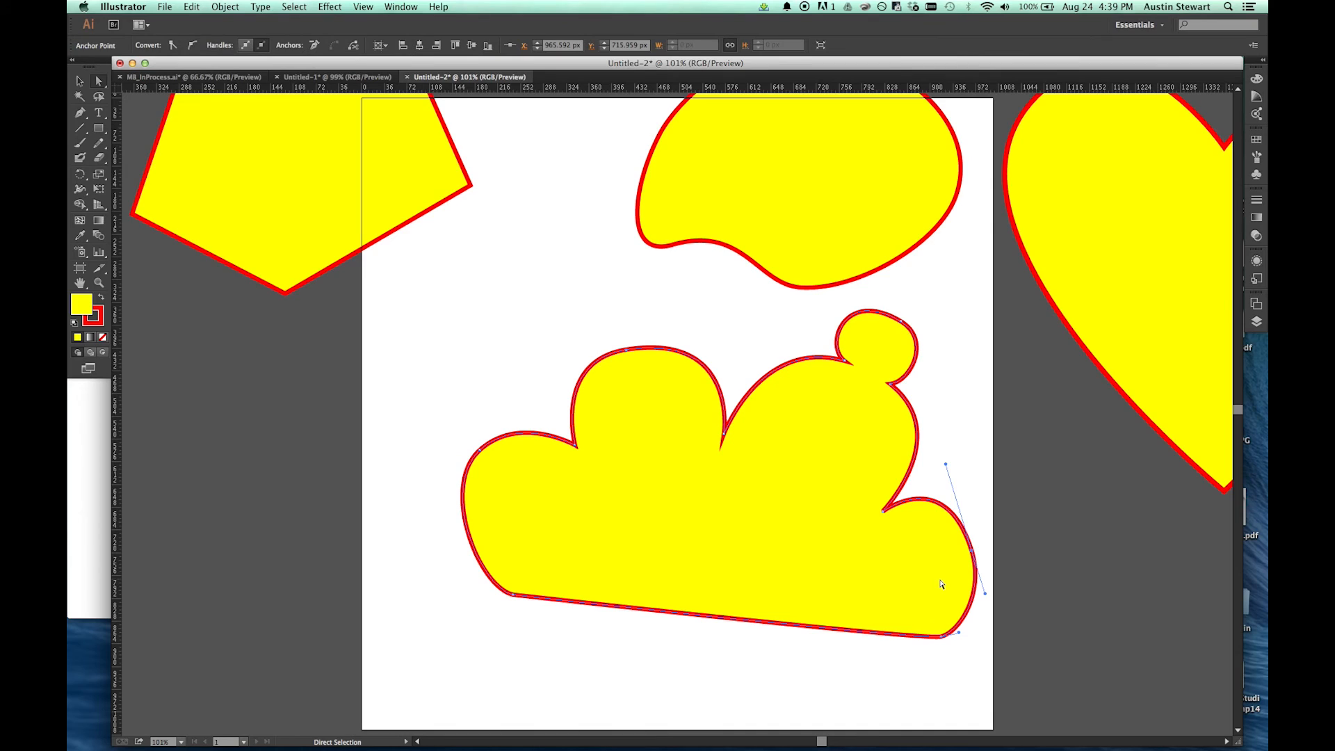
Step: Remove the small right lobe's outer anchor and the inward corner anchor above it while keeping the cloud path closed
key("minus")
left_click(972, 553)
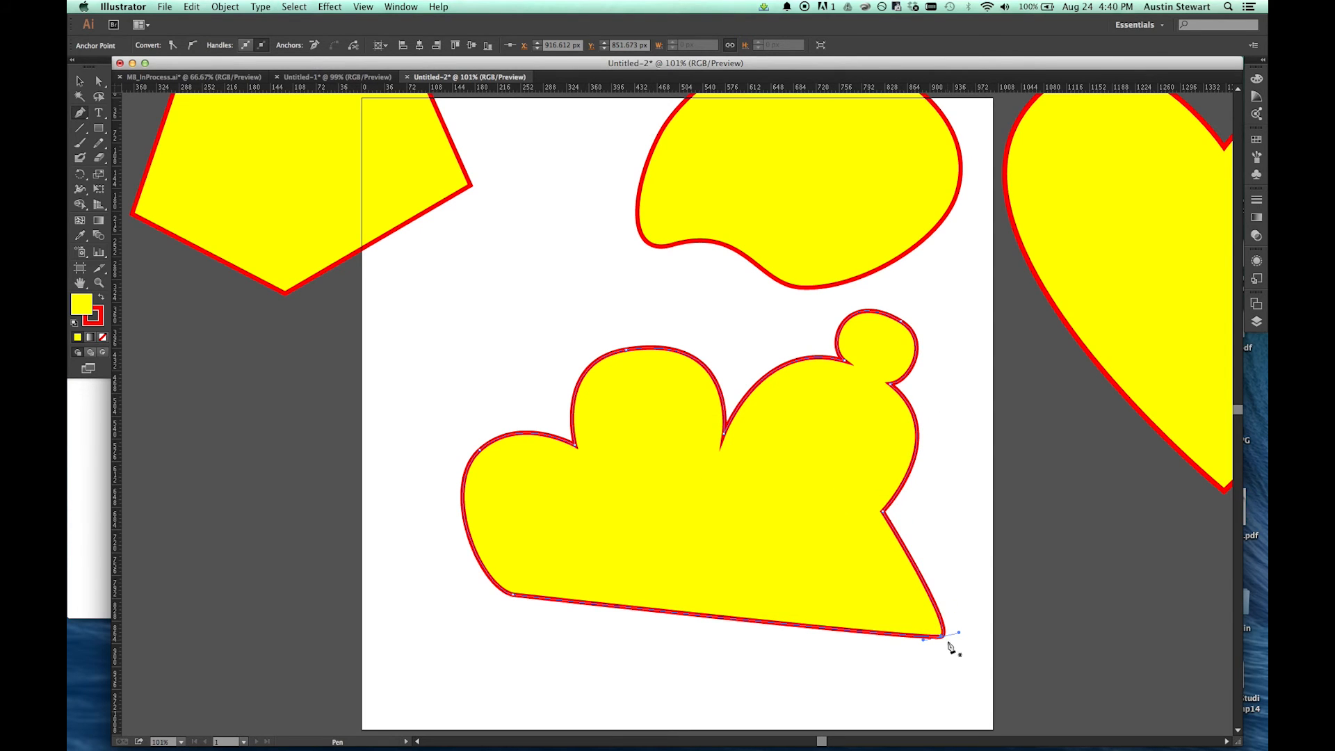
left_click(883, 513)
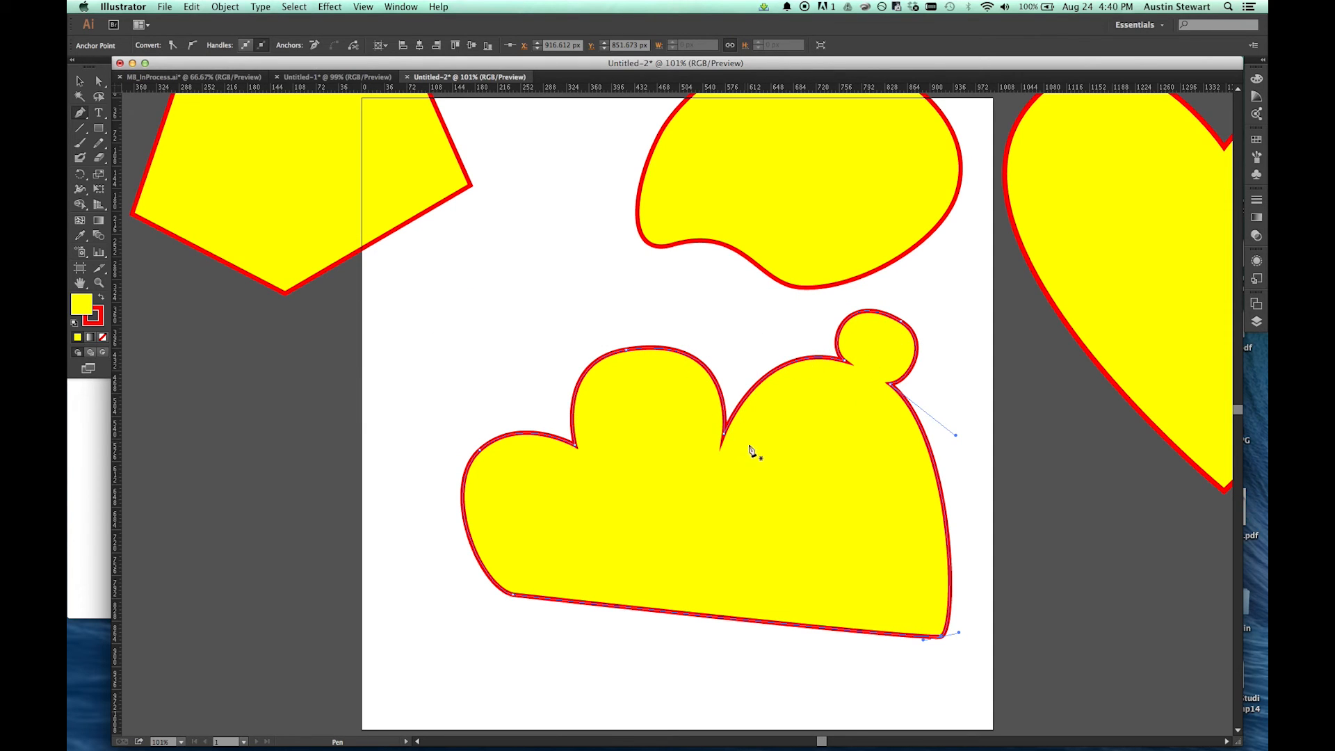
Step: Lengthen and steepen the large lobe's curve handle at the small bump's left base with Direct Selection, narrowing the cleft between the two large lobes
key("alt")
scroll(717, 457, "up", 4)
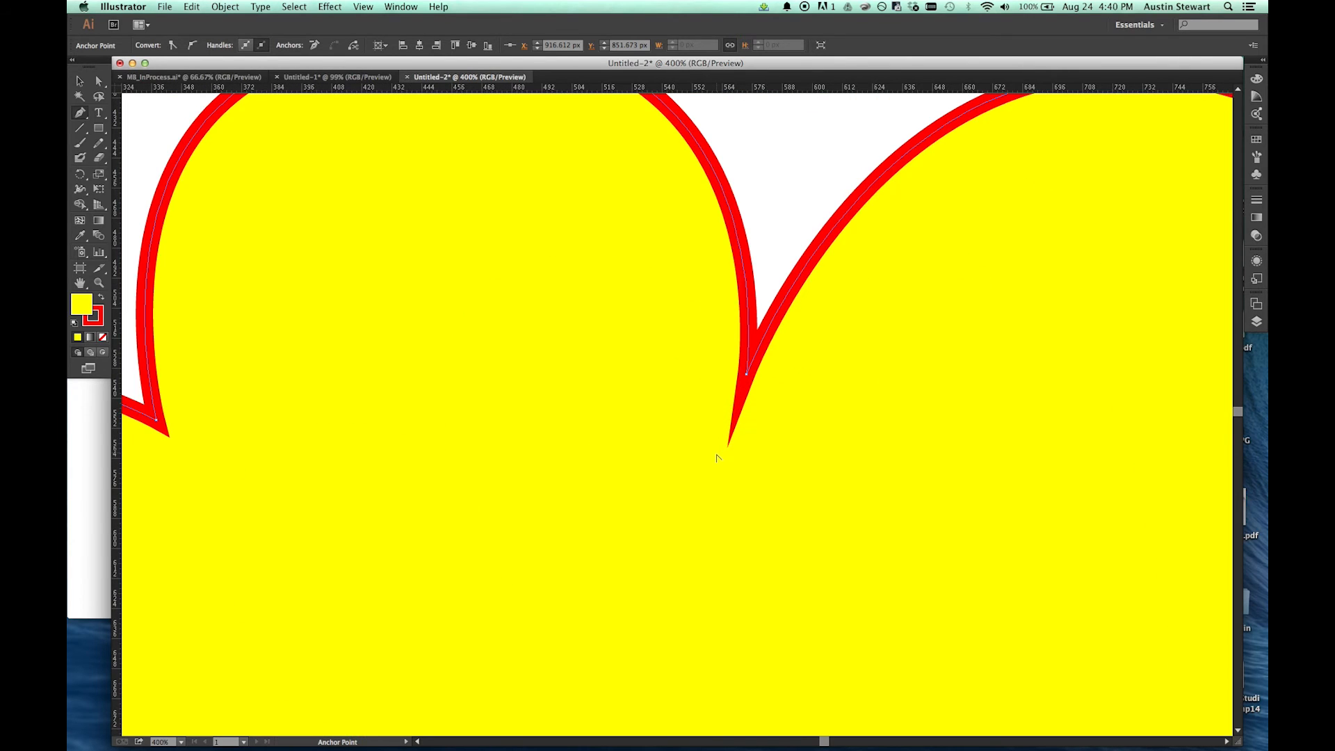
key("a")
scroll(1078, 280, "up", 3)
scroll(1079, 280, "right", 1)
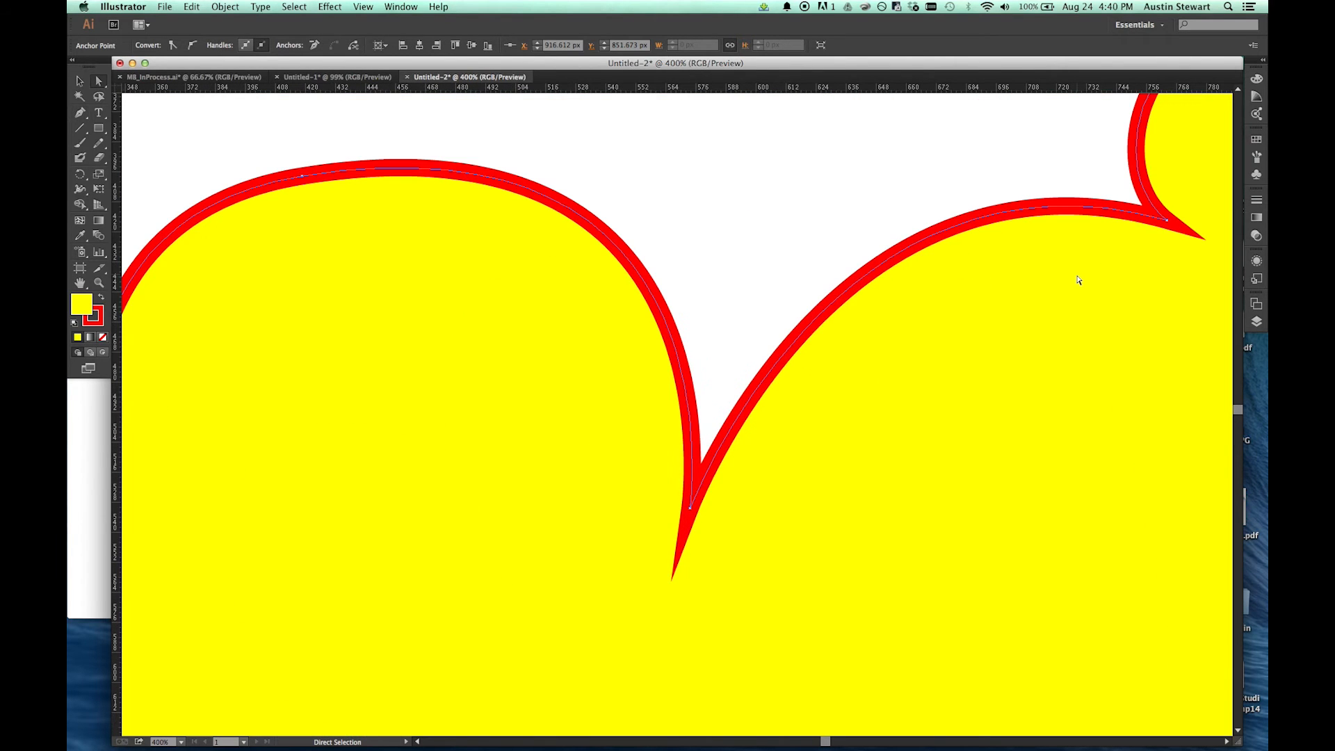
left_click(1168, 221)
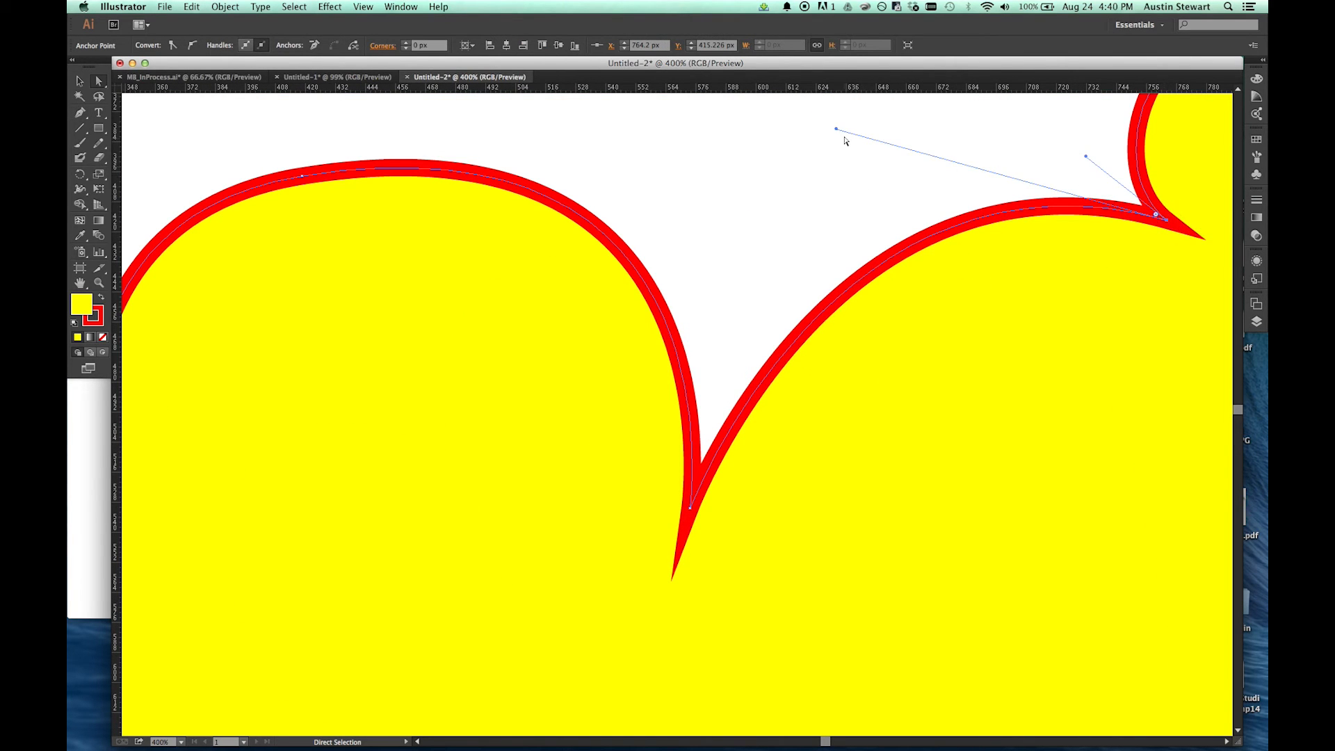
left_click_drag(836, 130, 788, 120)
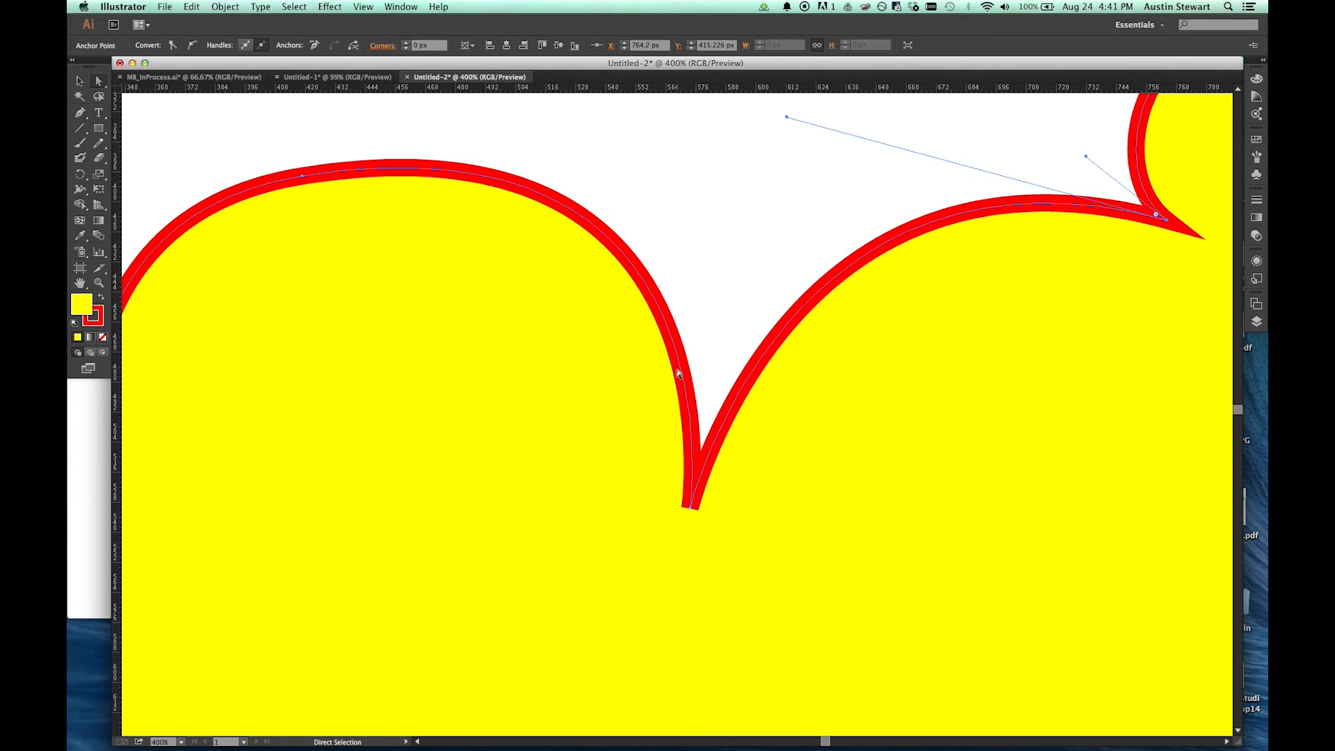
left_click(786, 117)
left_click_drag(786, 118, 732, 337)
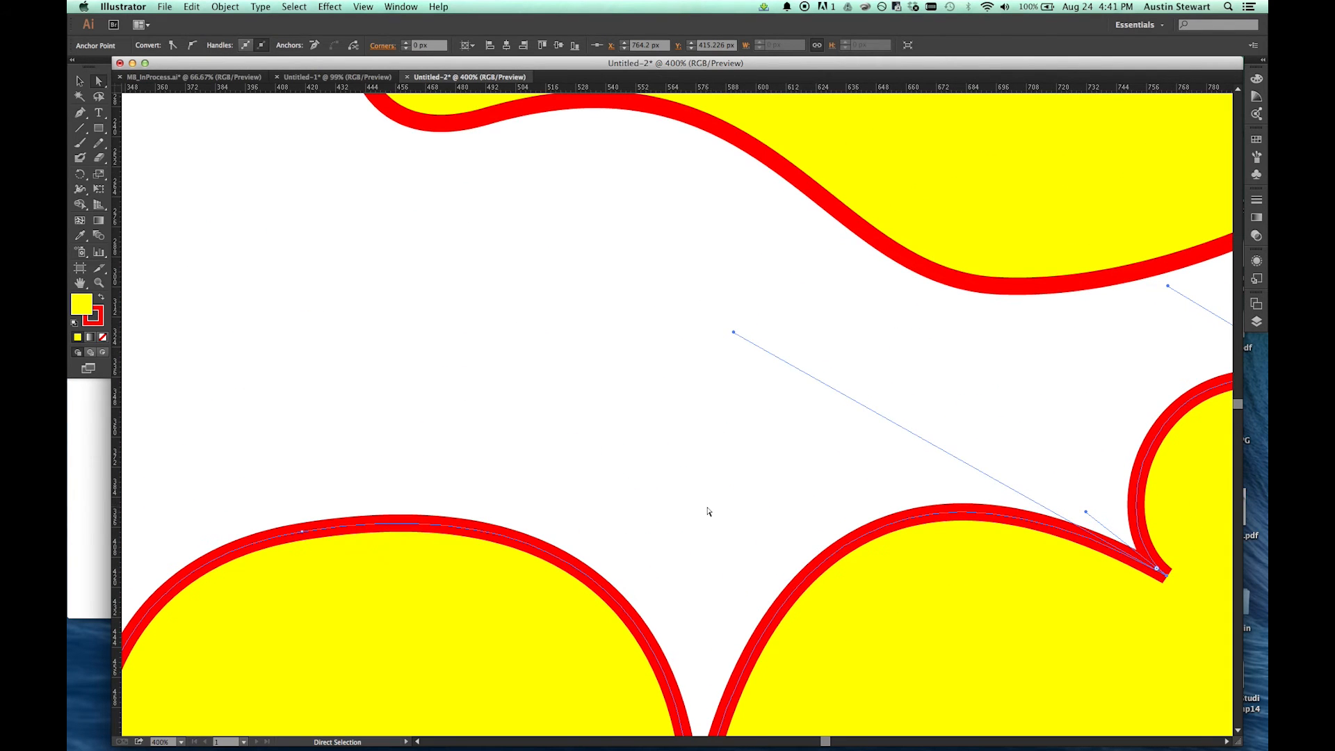
scroll(711, 513, "down", 10)
scroll(707, 508, "down", 2)
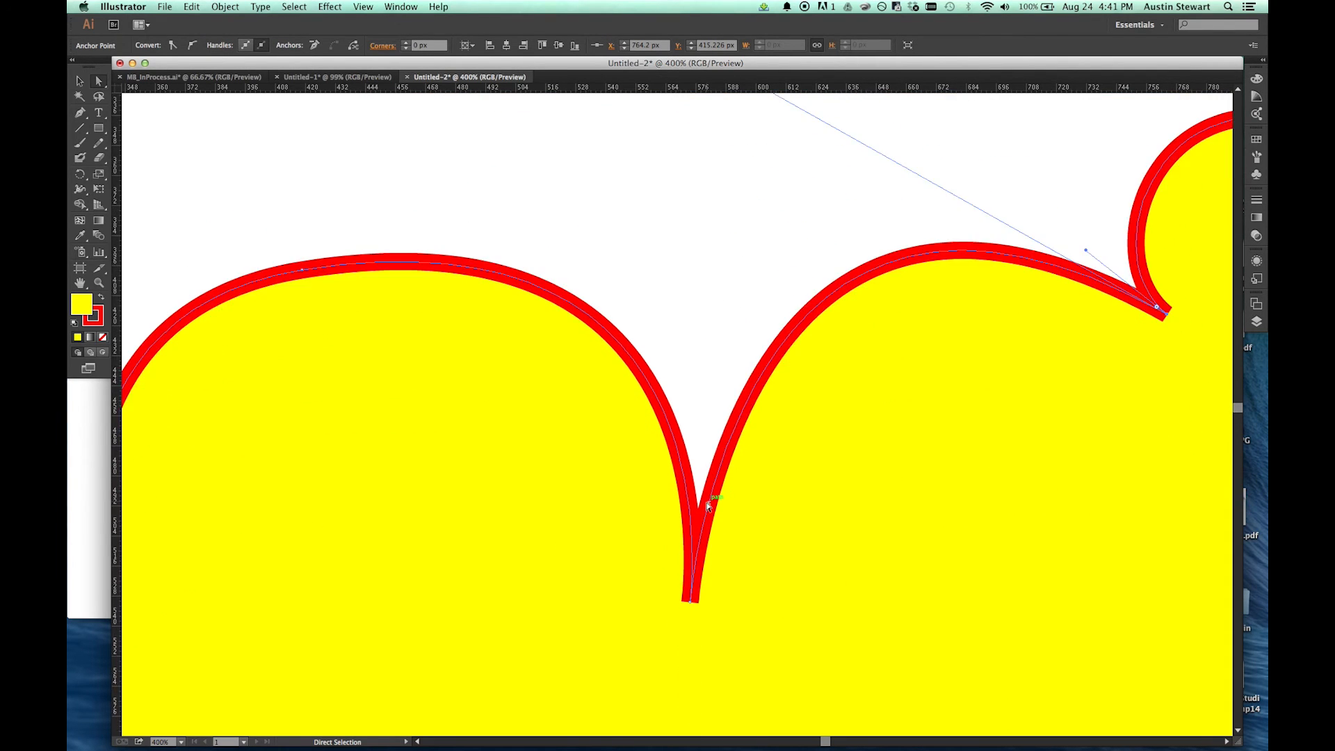
Step: Shorten the large lobe's curve handle at the small bump's left base to widen the cleft between the two large lobes
scroll(708, 507, "up", 3)
left_click(737, 126)
left_click_drag(737, 127, 874, 203)
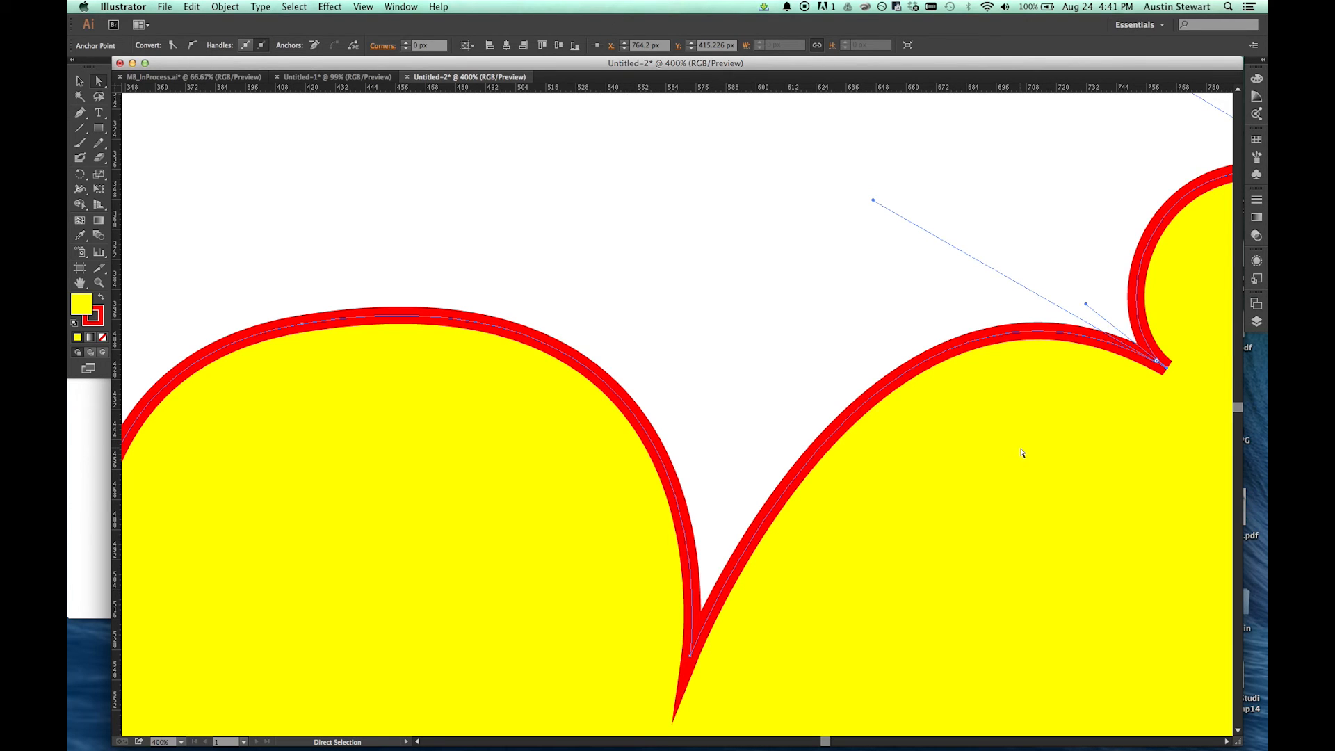
Step: Select the whole cloud path and set its stroke's miter limit to 50
key("v")
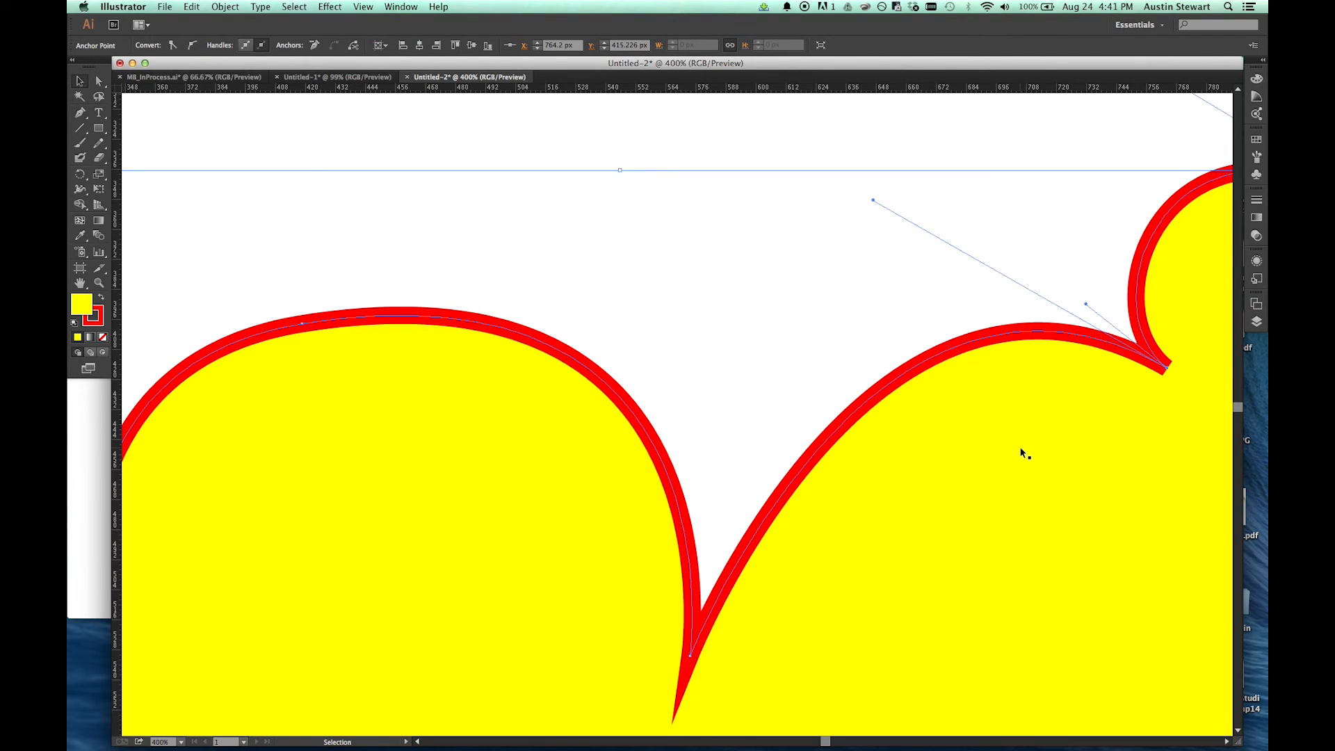
left_click(947, 470)
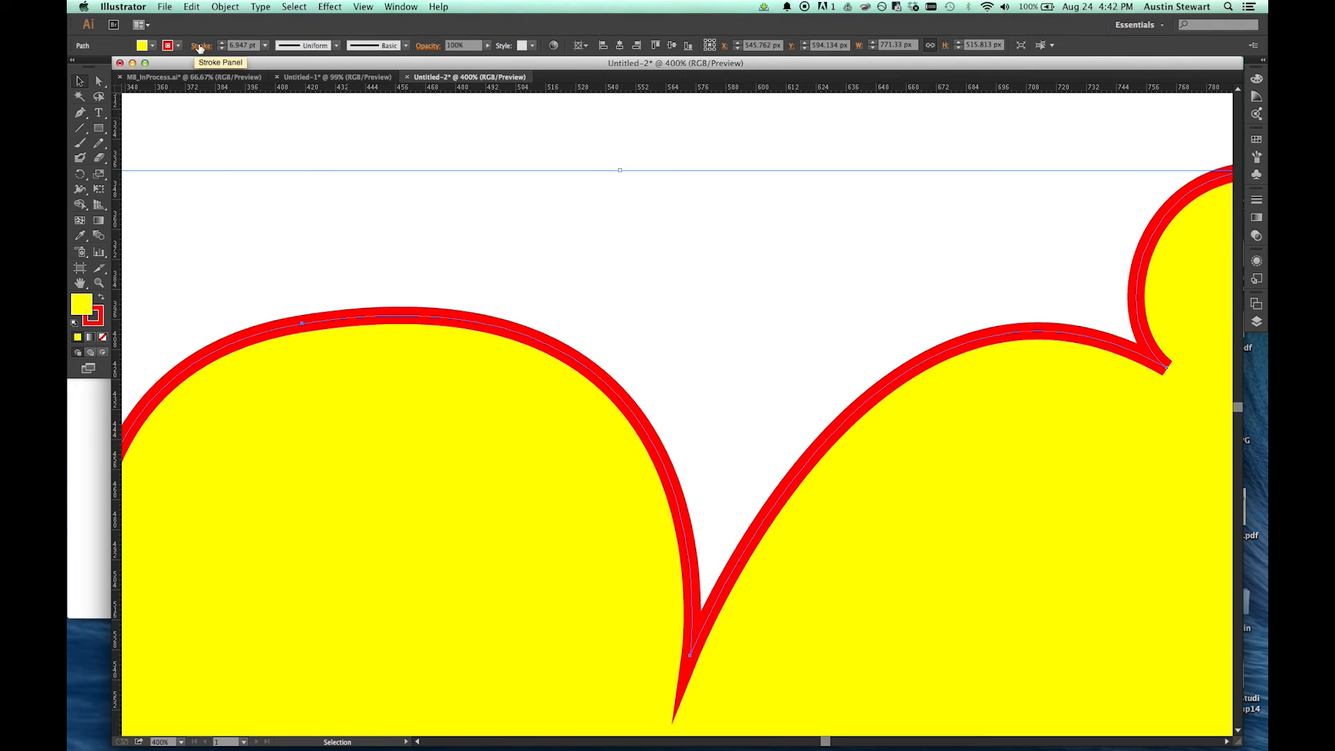
left_click(200, 46)
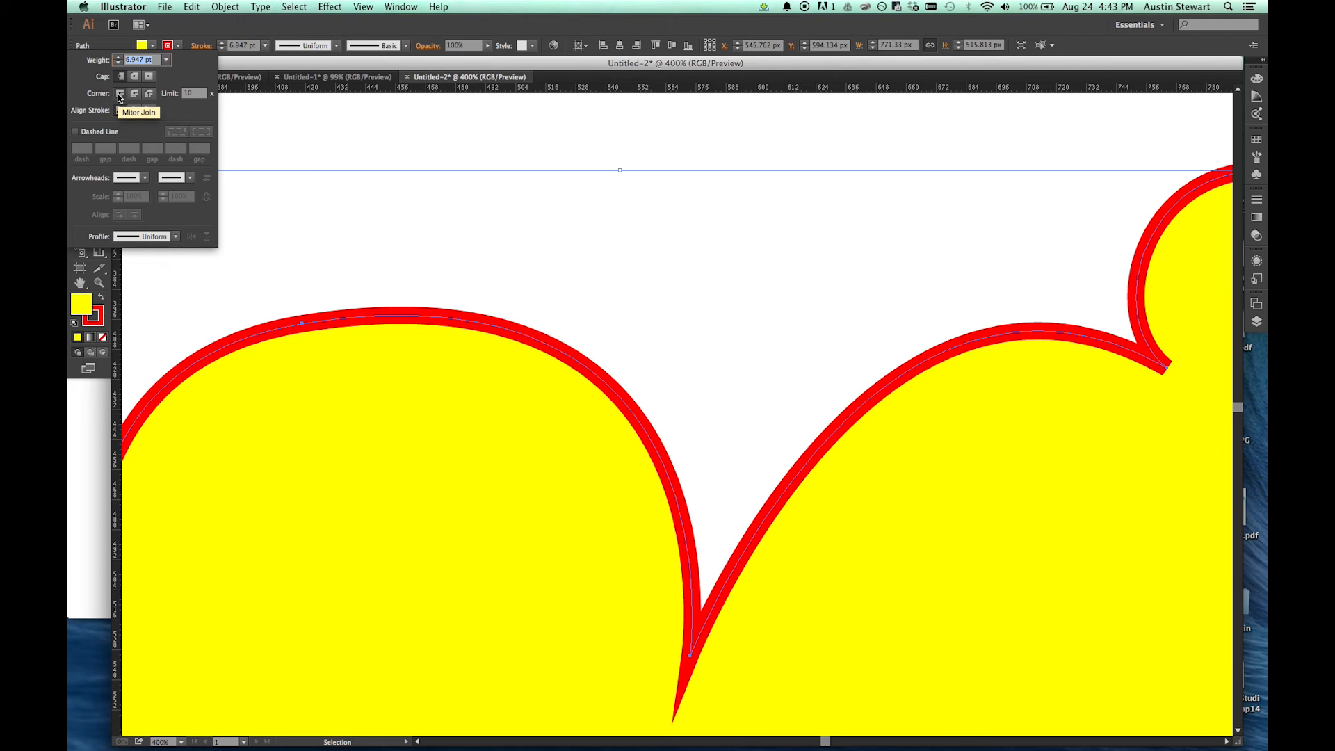
left_click(192, 94)
type("50")
key("Return")
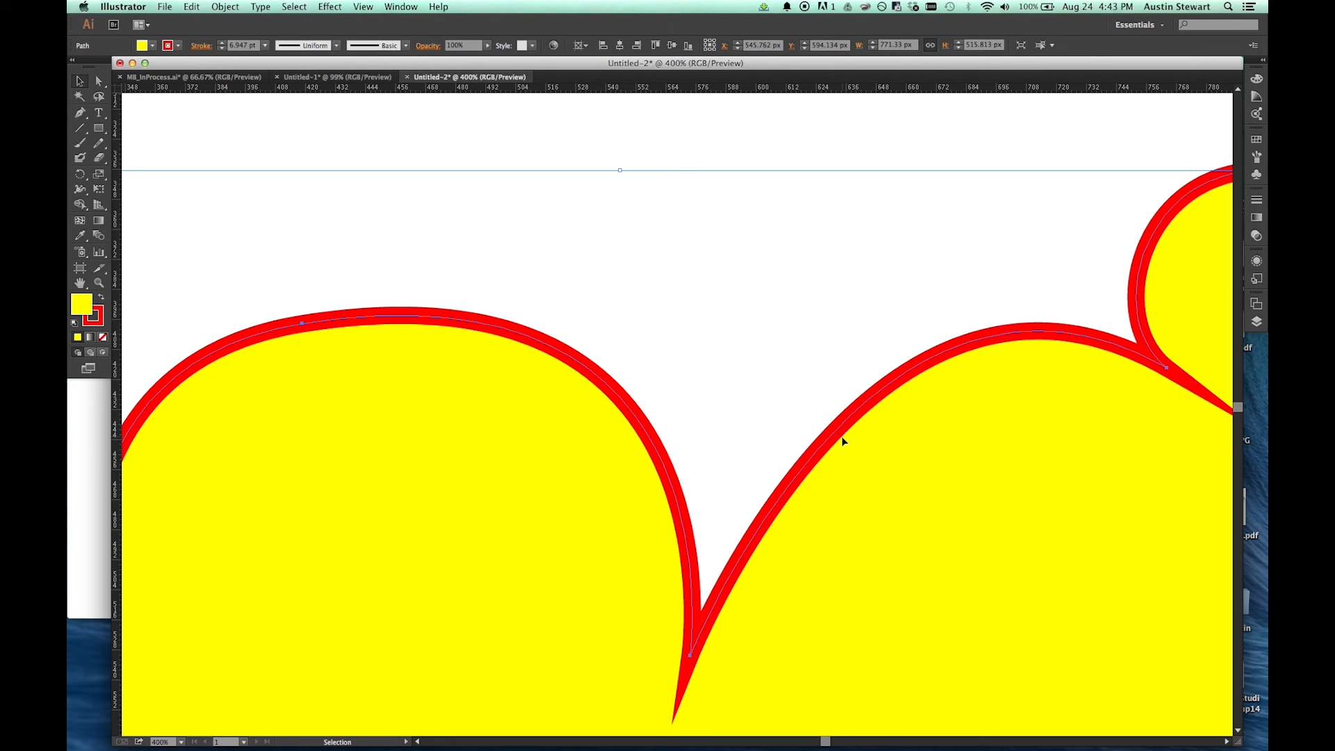
Step: Set the cloud stroke's miter limit to 2
left_click(201, 46)
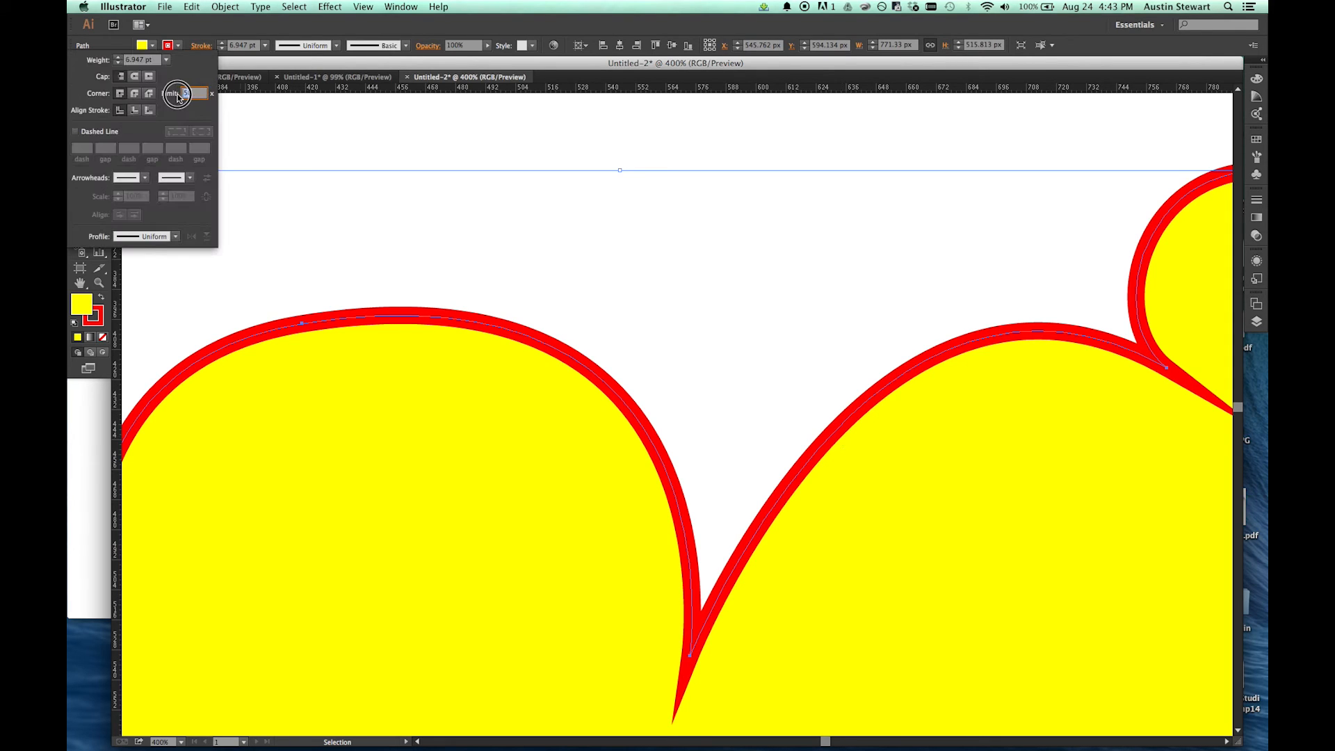
left_click(178, 95)
type("2")
left_click(411, 154)
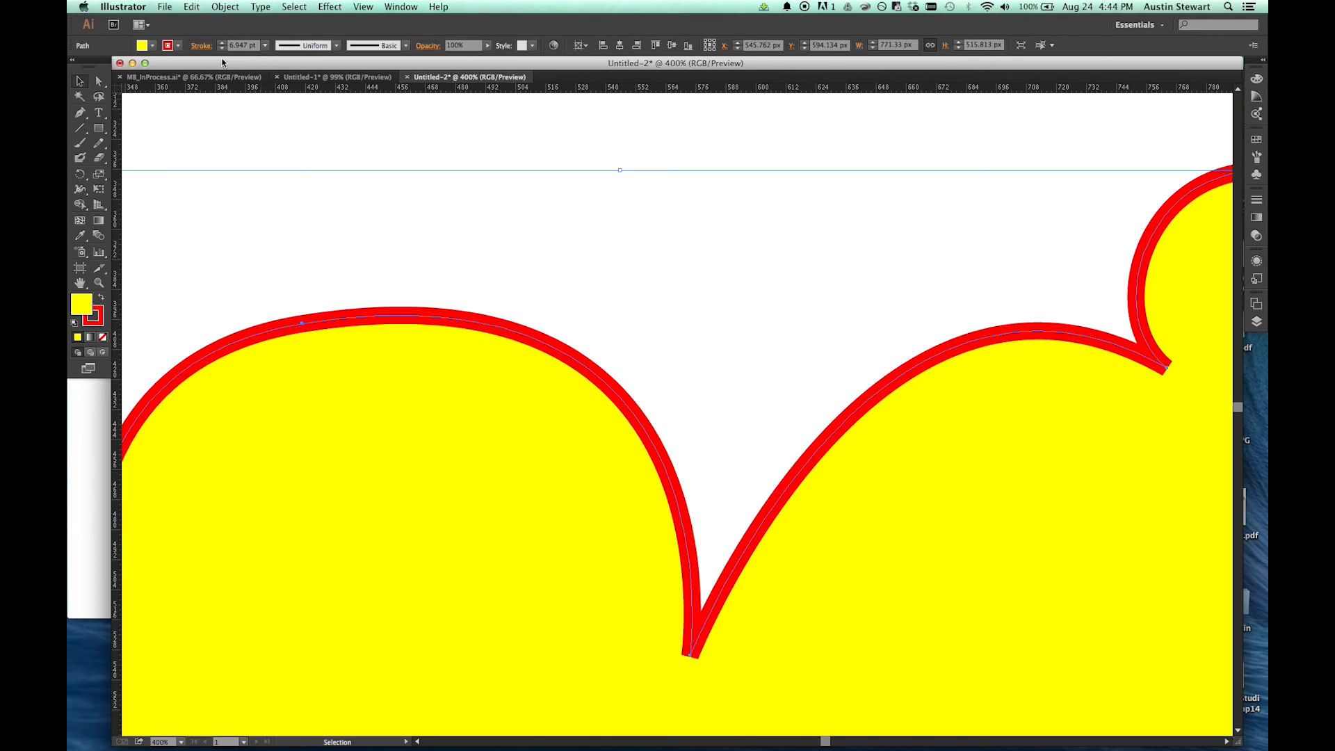
Step: Try the Round Join and the Bevel Join on the cloud's stroke corners
left_click(201, 45)
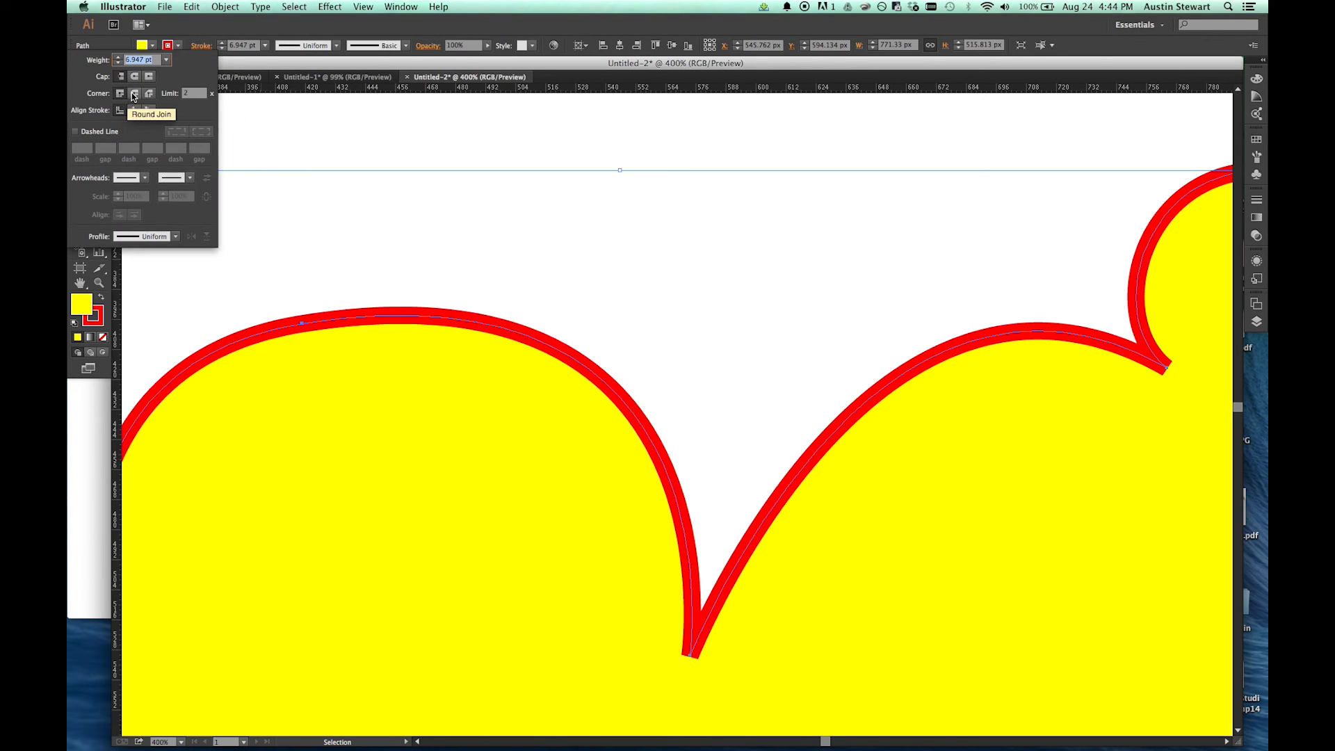
left_click(134, 94)
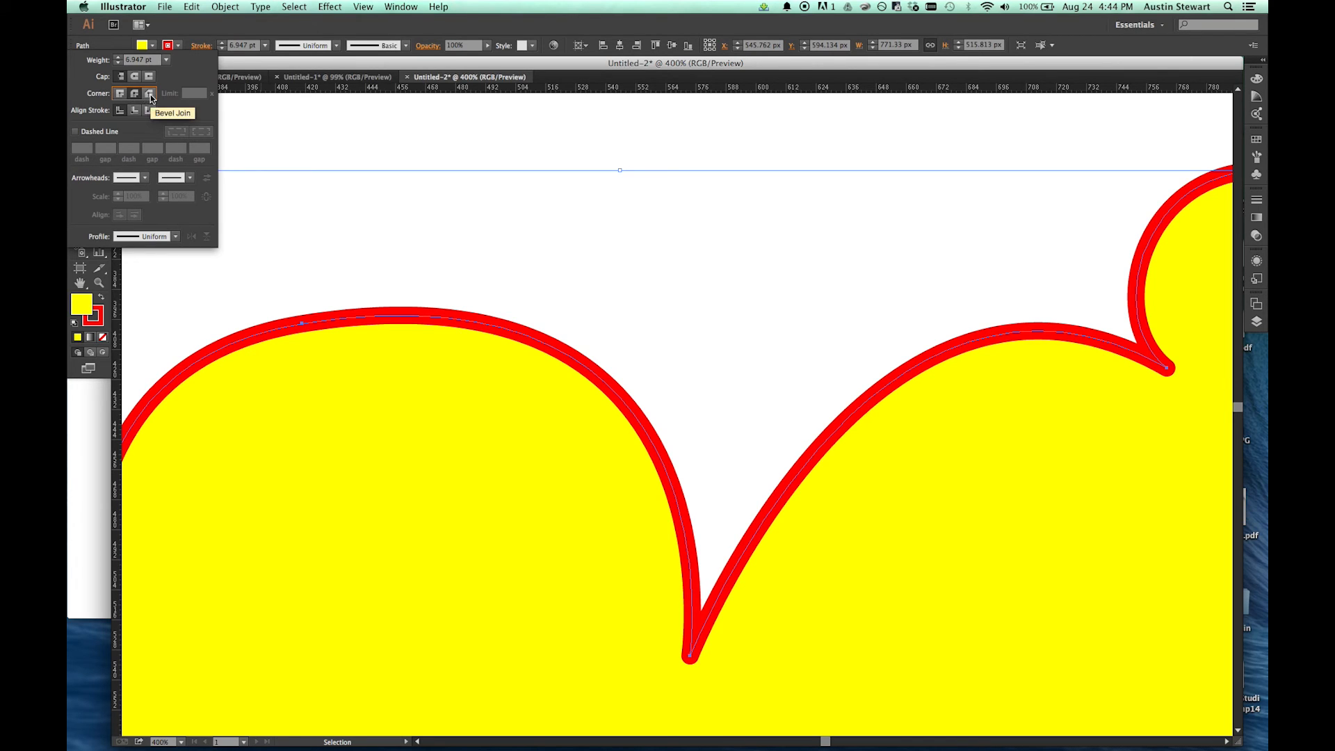
left_click(150, 94)
Step: Switch the cloud's stroke corners to the Miter Join with a limit of 10
left_click(119, 94)
double_click(187, 93)
type("10")
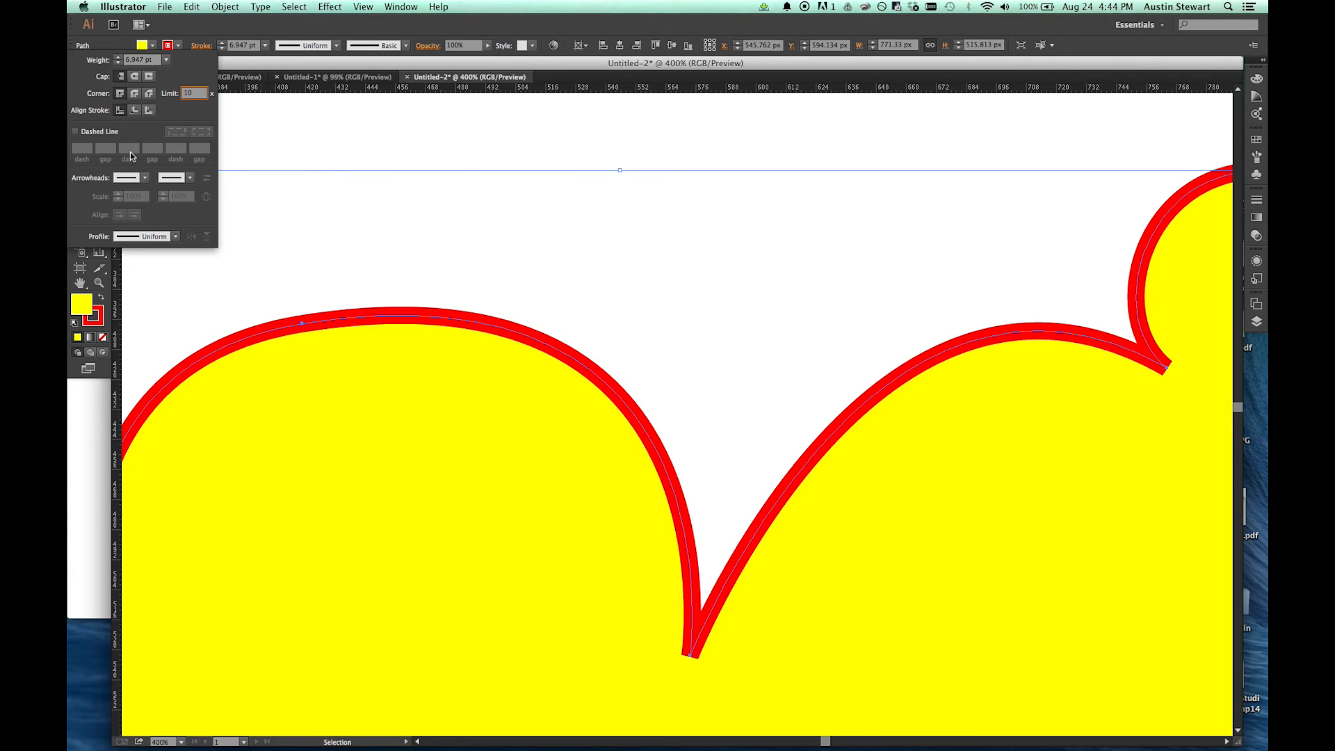
Step: Align the cloud's stroke to the inside of the path and inspect the inward corners between the lobes
left_click(133, 110)
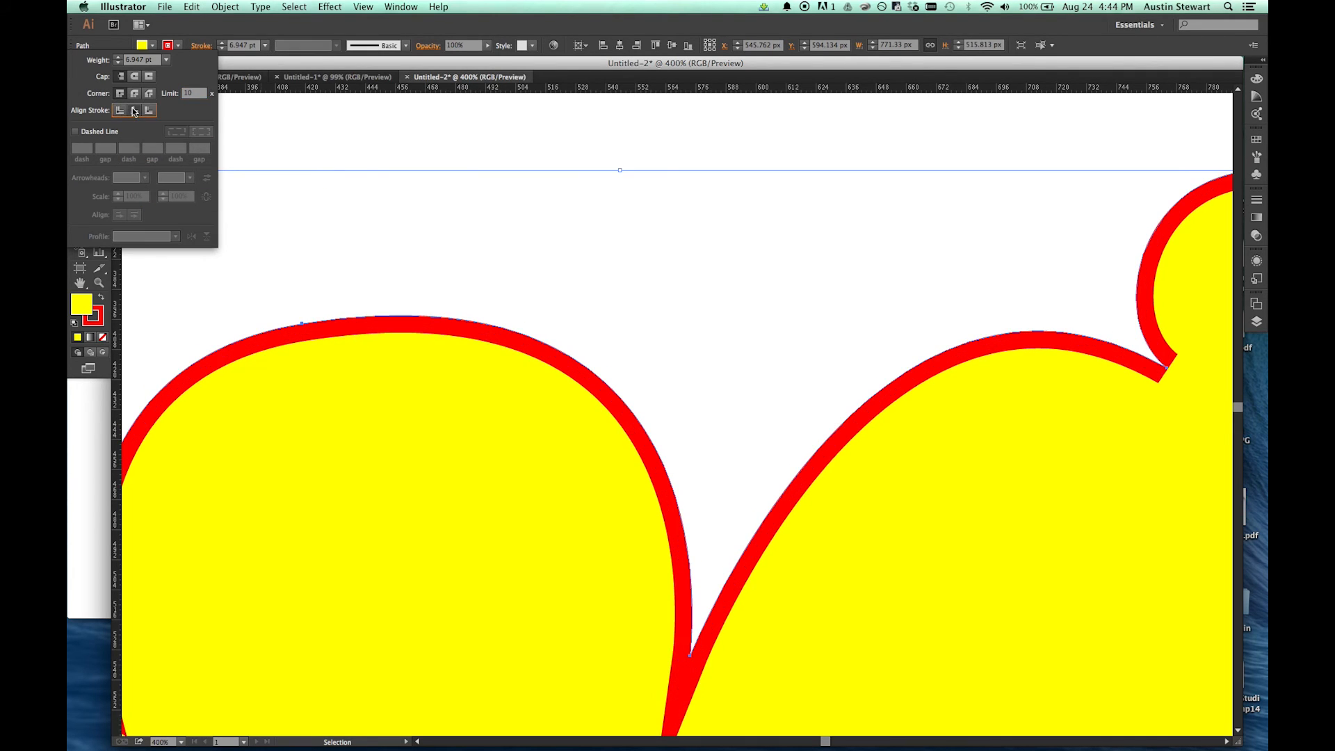
left_click(408, 574)
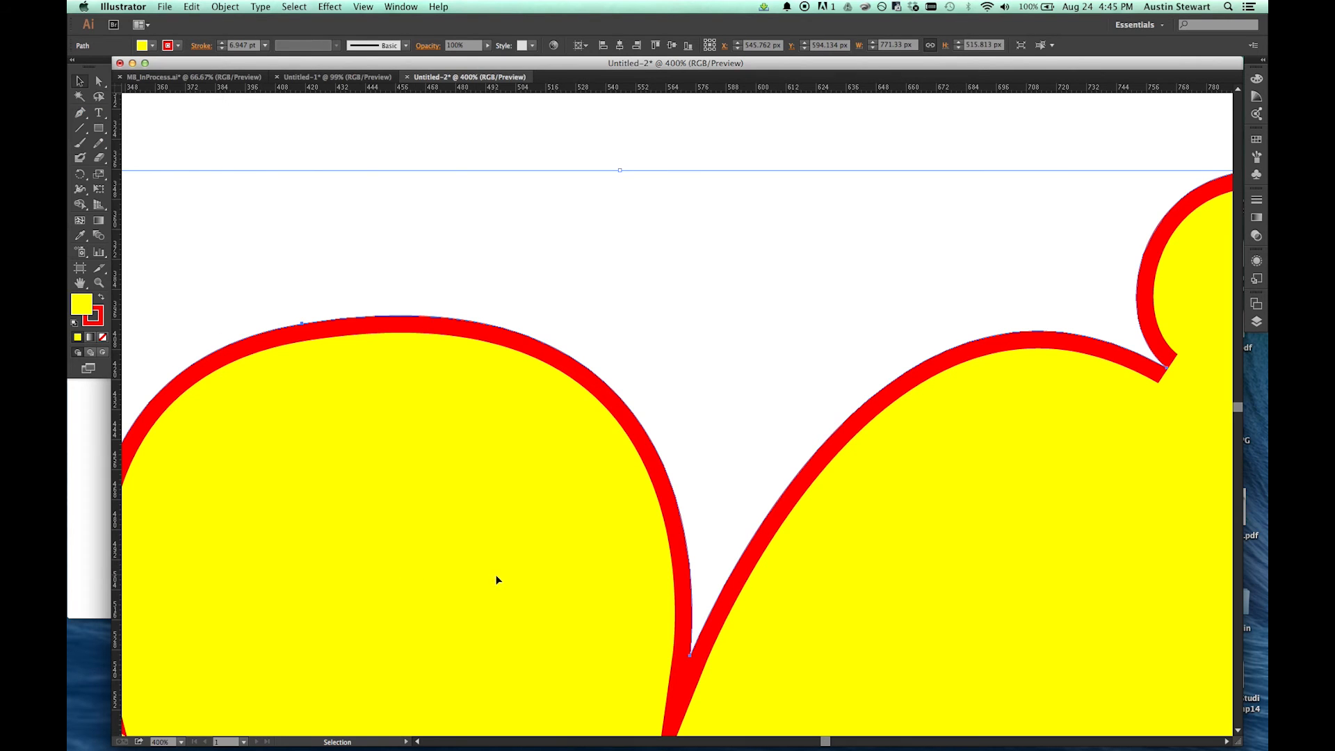
key("space")
left_click_drag(543, 586, 483, 459)
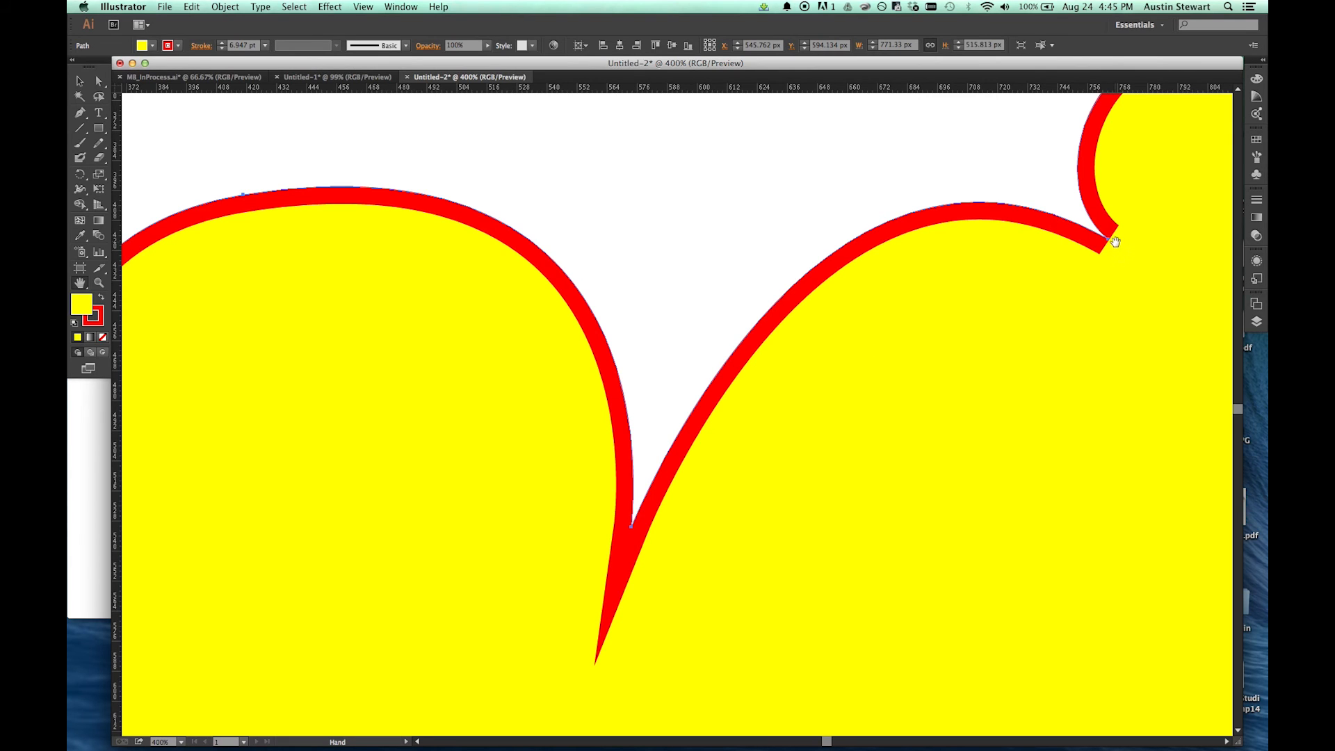
left_click_drag(499, 358, 525, 393)
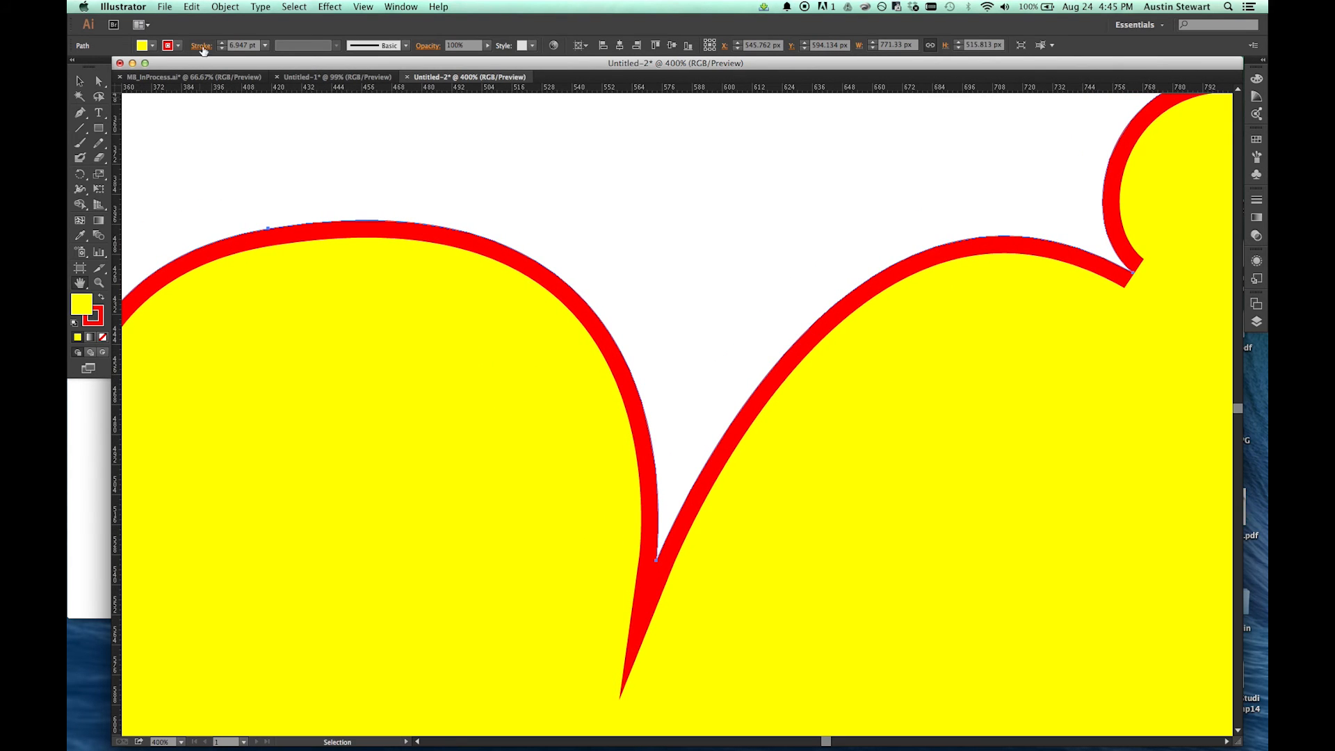
Step: Align the cloud's stroke to the outside of its path, and adjust the rounding of the pentagon's corners
left_click(201, 46)
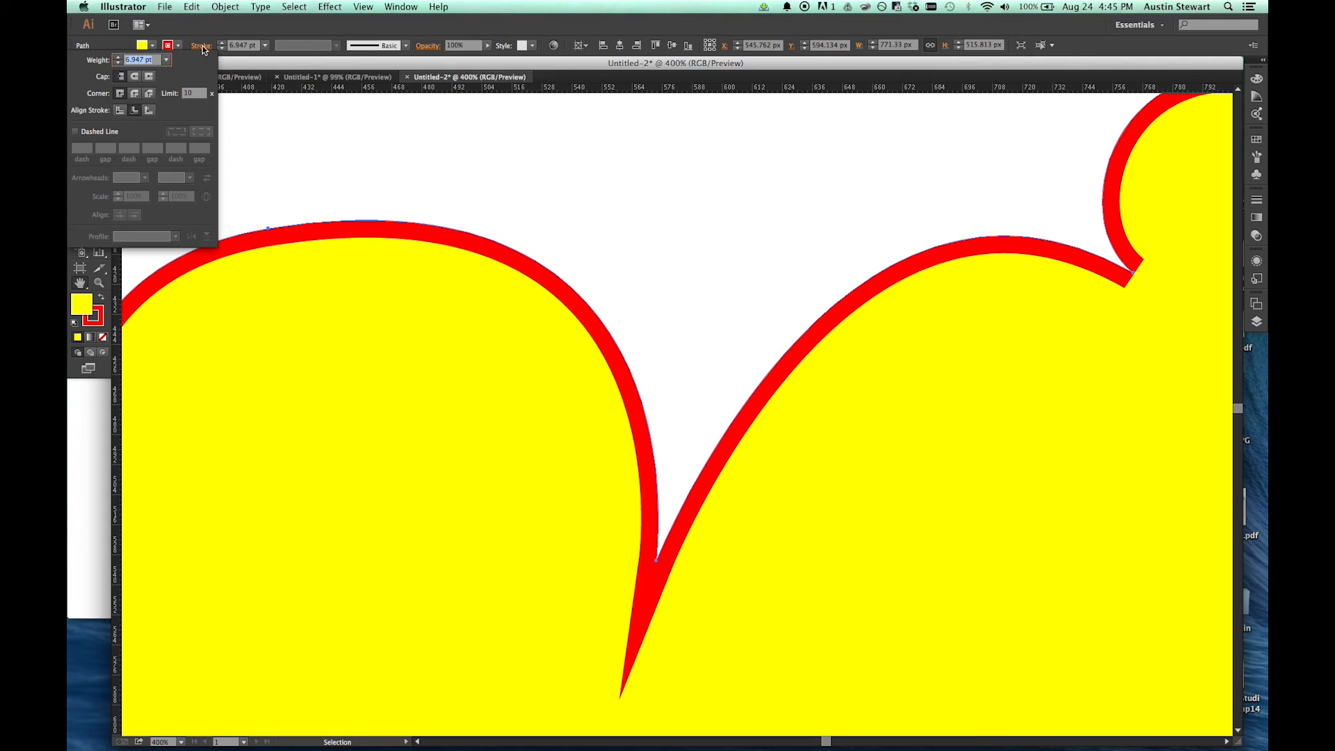
left_click(148, 111)
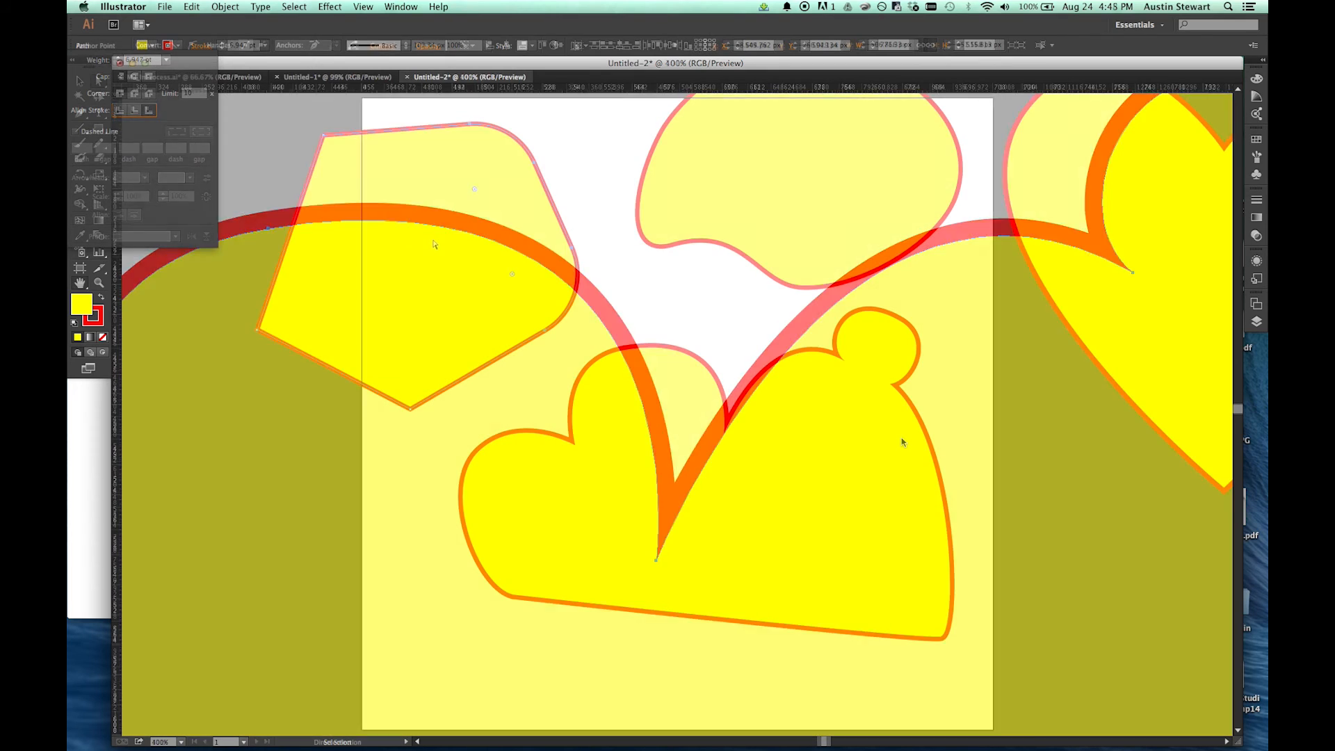
left_click_drag(411, 200, 292, 174)
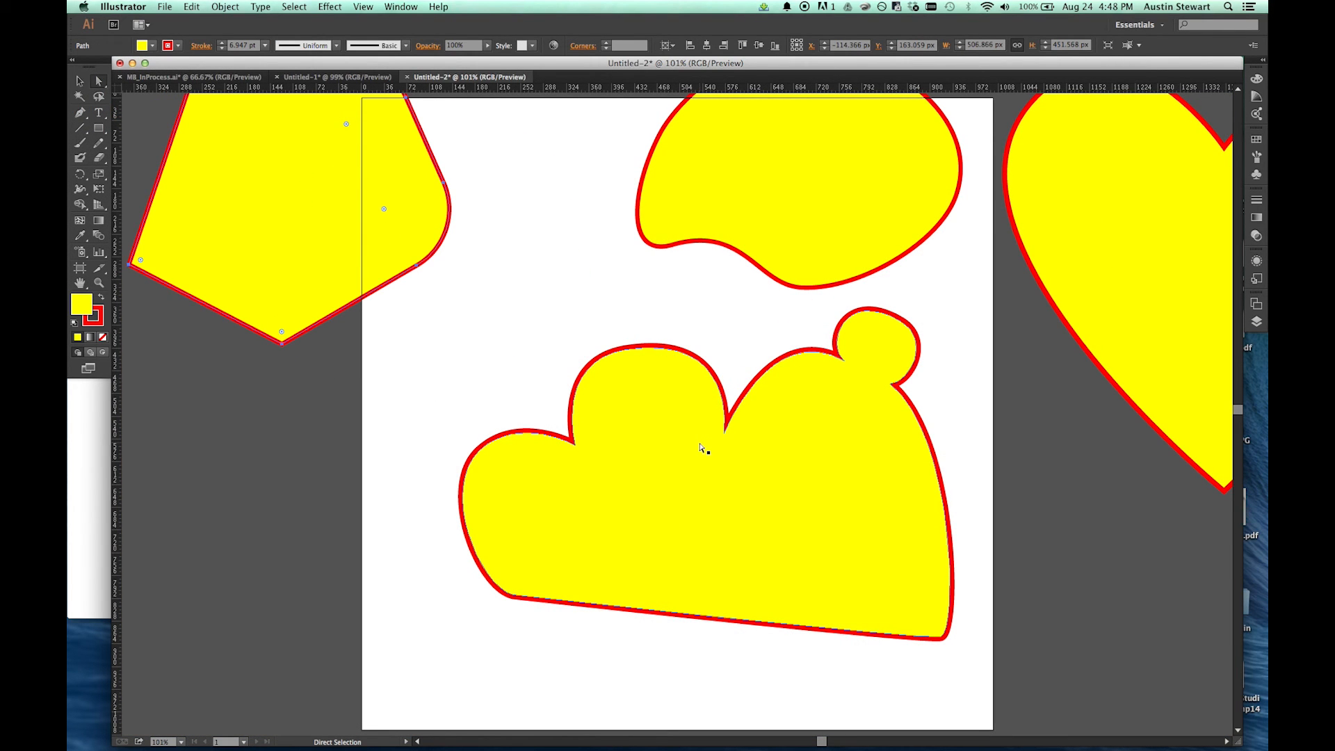
Step: Convert the cloud's lower-right anchor to a corner with the Anchor Point tool, and pull out new handles to make it smooth again
left_click(80, 111)
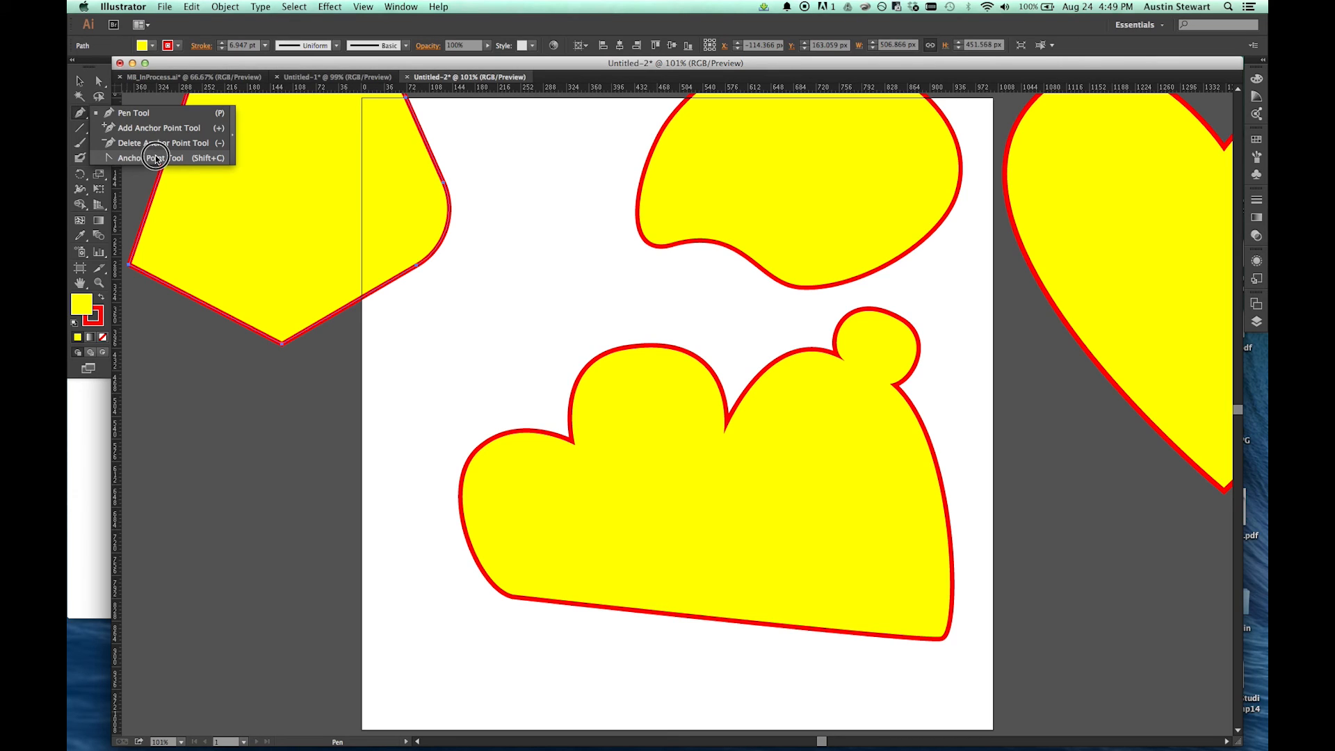
left_click(155, 158)
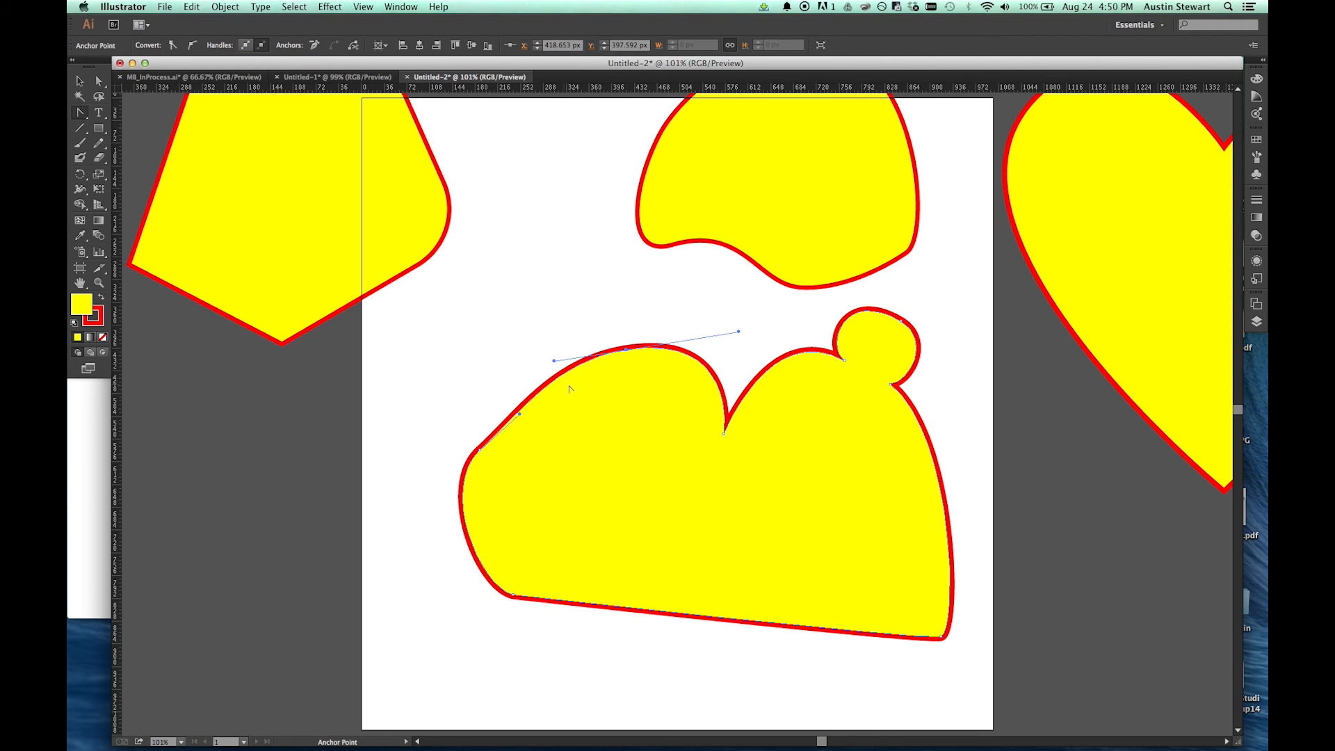
left_click(941, 637)
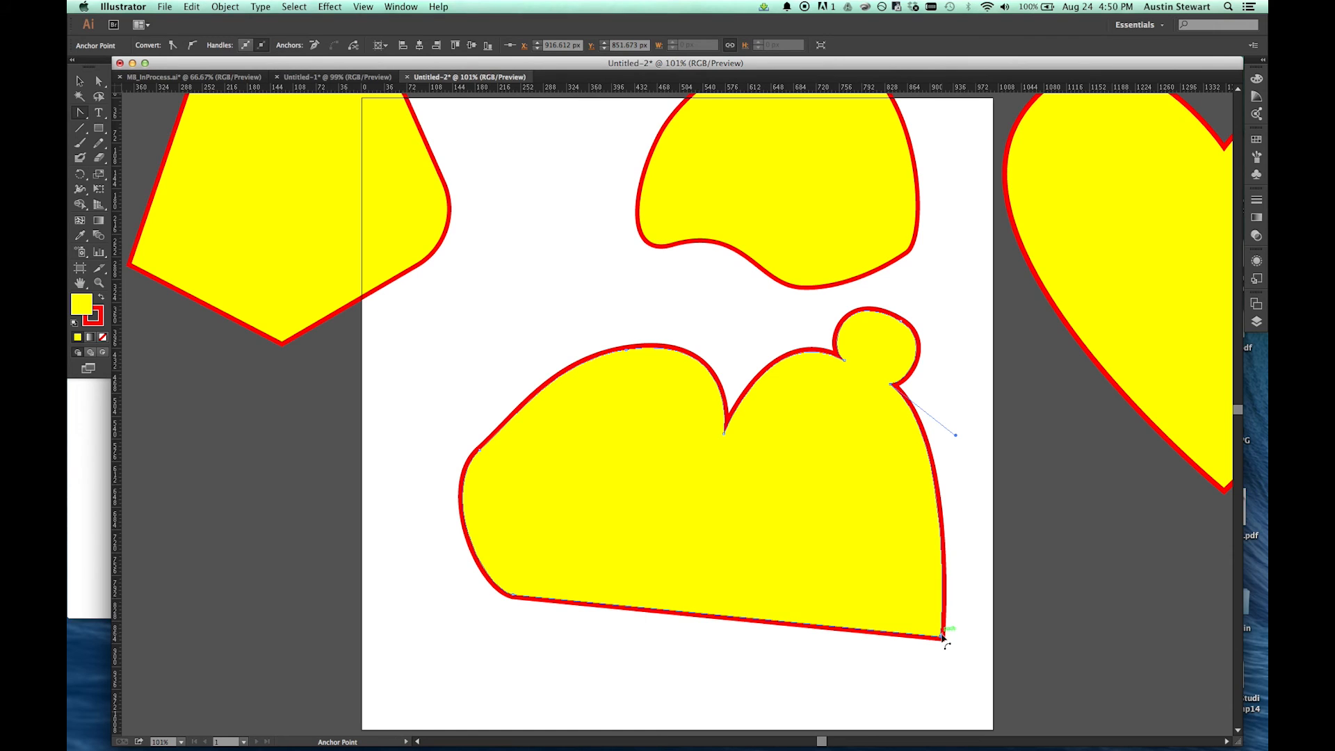
left_click_drag(942, 637, 895, 693)
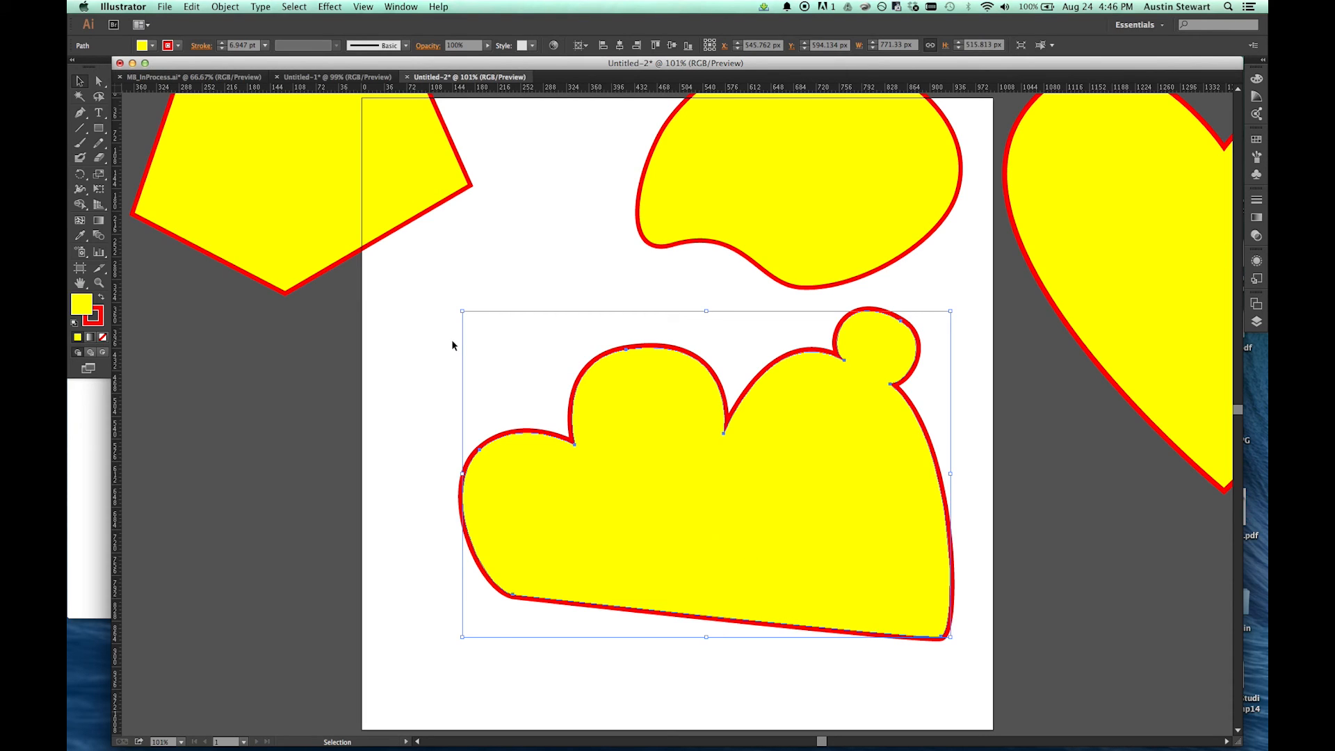
Step: Move the pentagon down towards the artboard and round only its two right-hand corners together with the live corner widgets
left_click(290, 186)
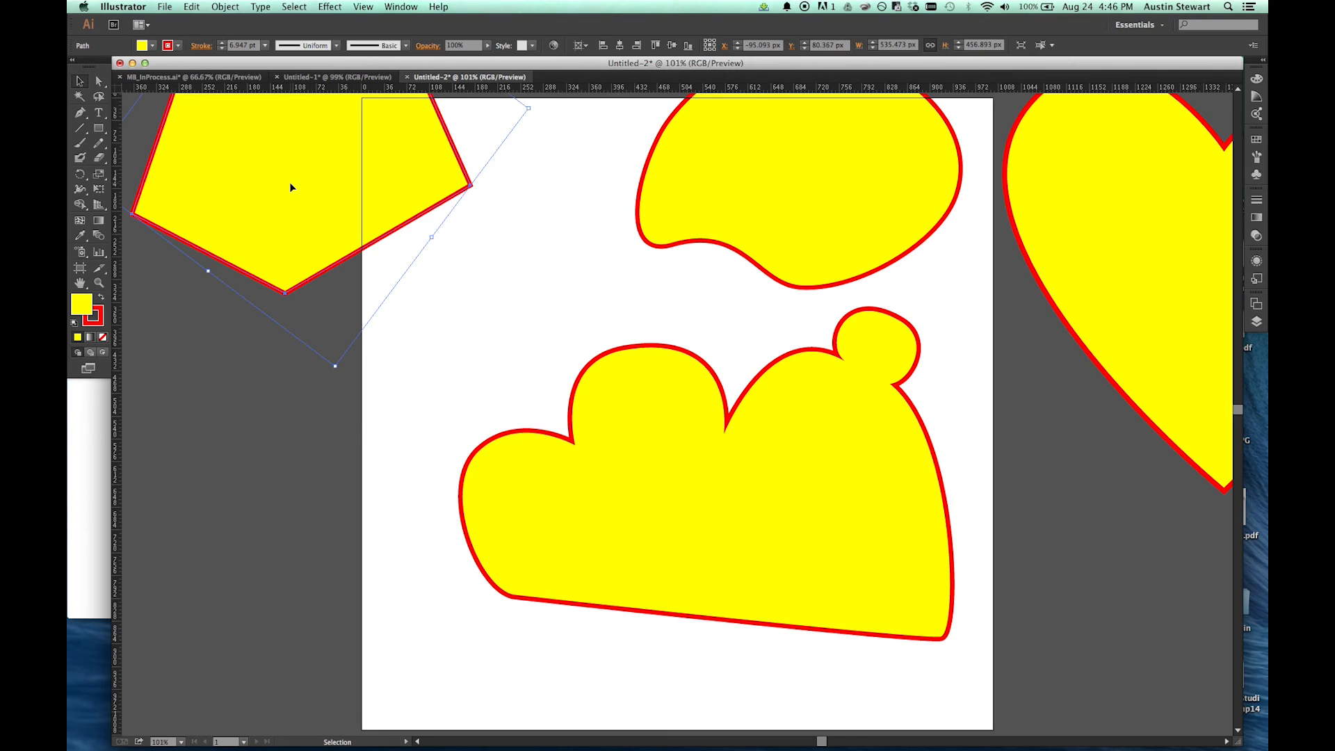
left_click_drag(289, 134, 412, 249)
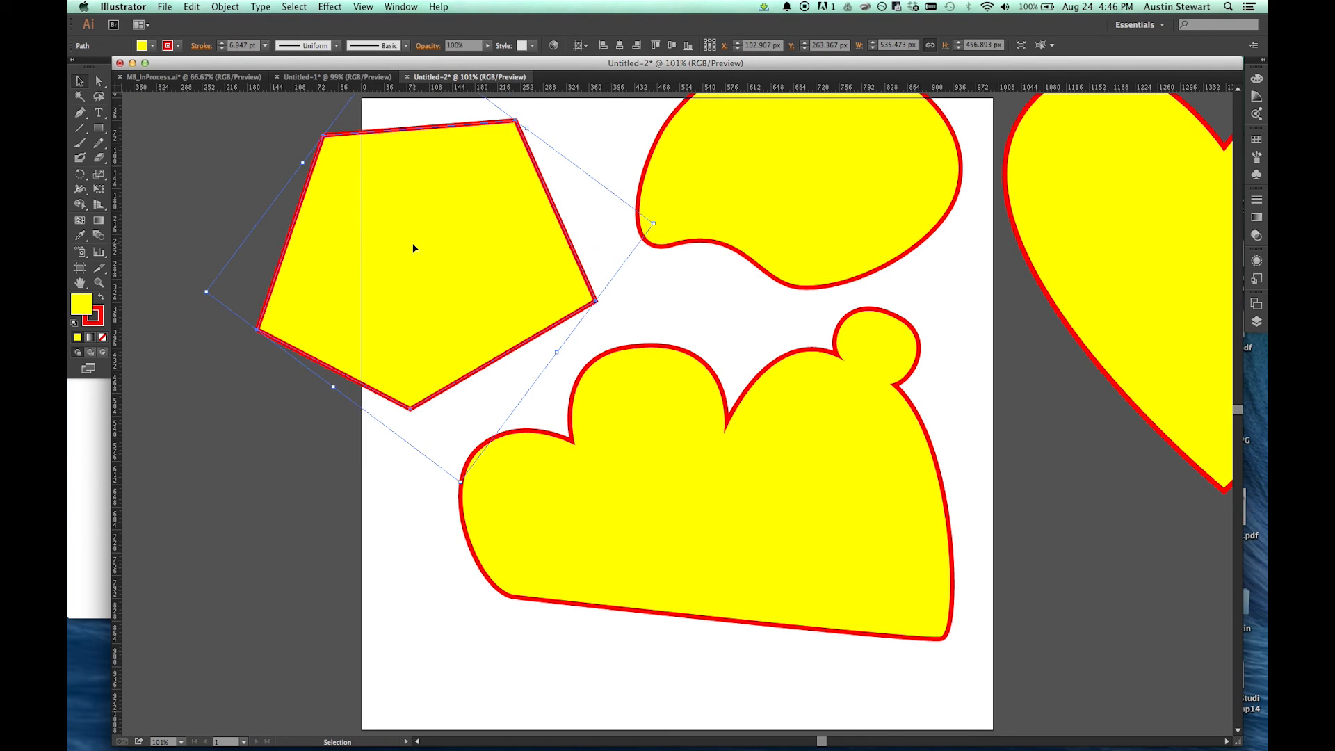
key("a")
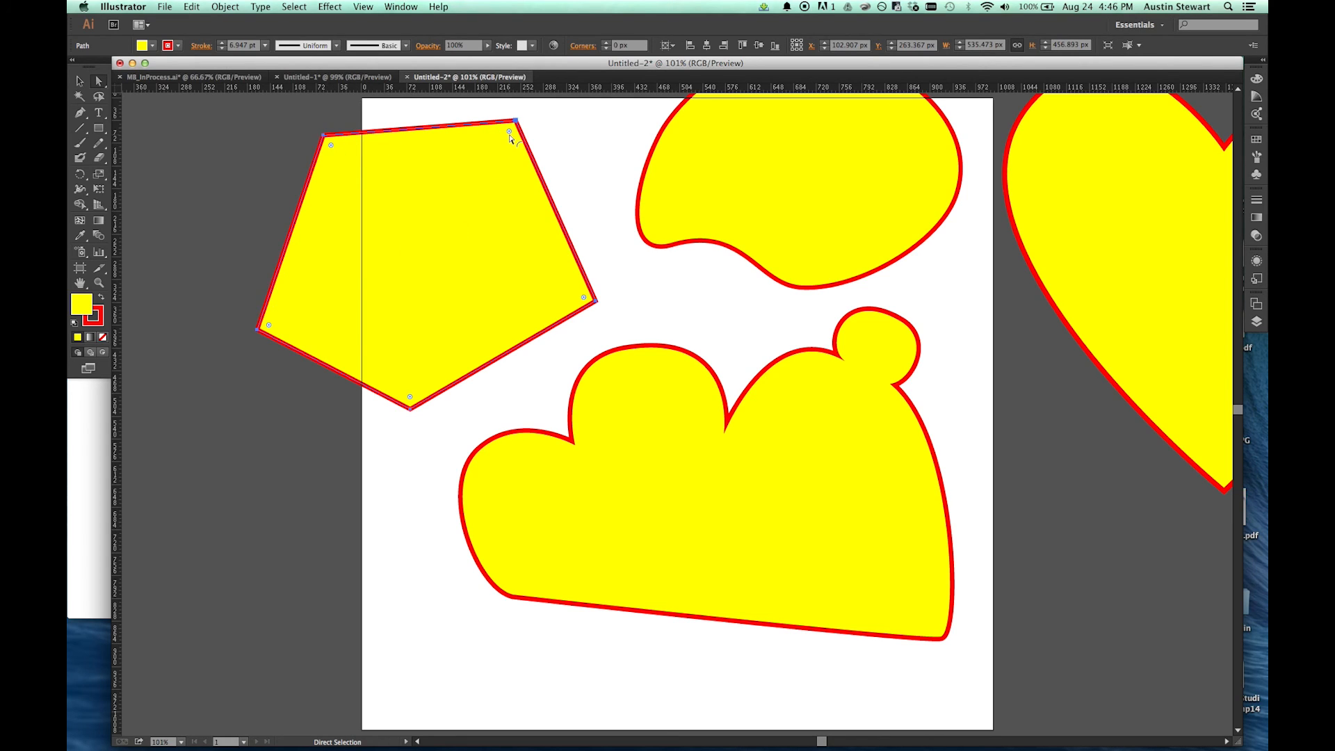
mouse_move(510, 132)
left_mouse_down()
mouse_move(474, 174)
mouse_move(499, 164)
mouse_move(512, 124)
left_mouse_up()
left_click(515, 121)
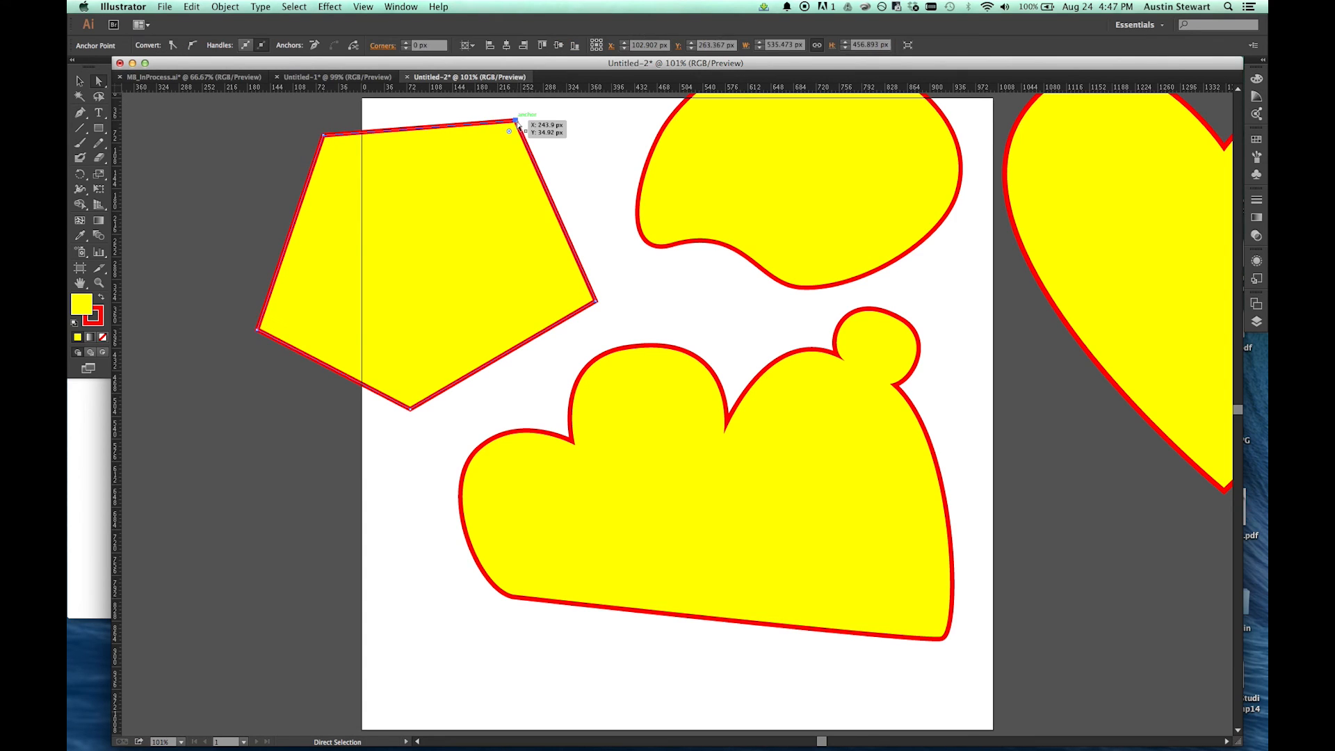
left_click(595, 301)
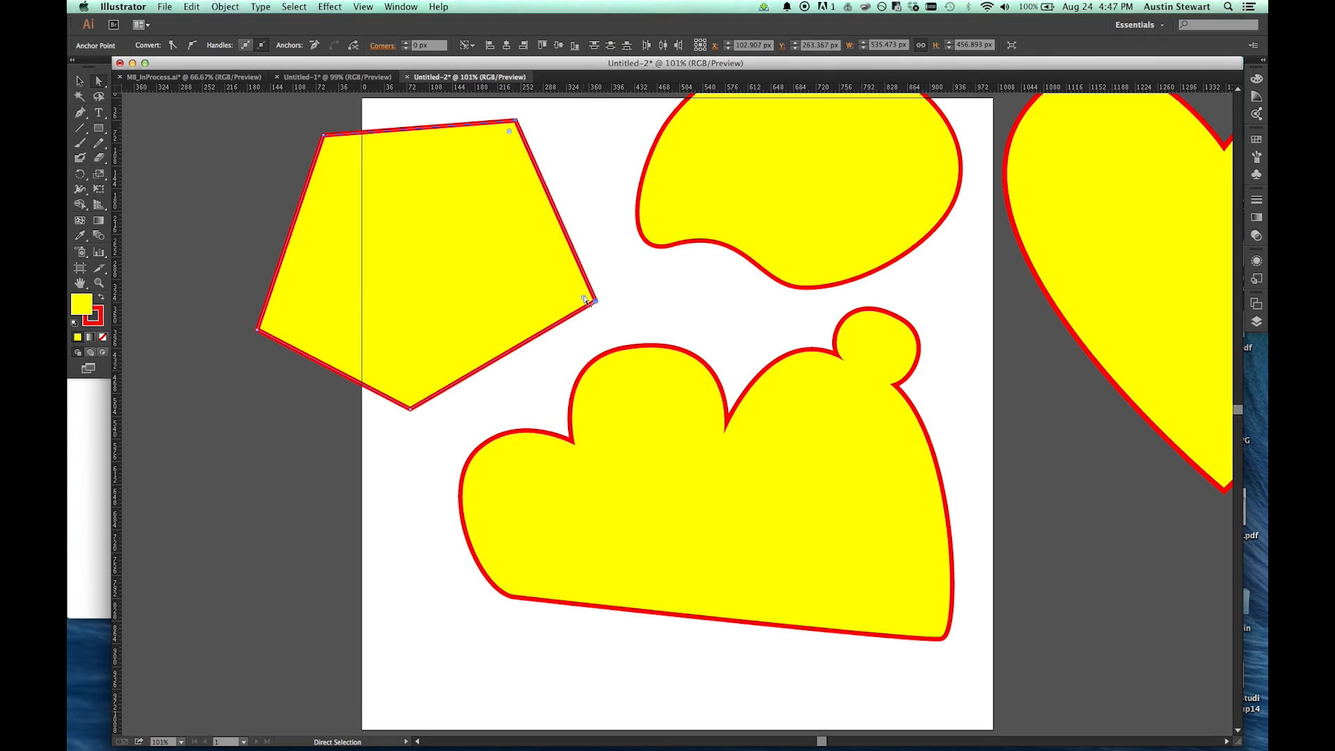
left_click_drag(585, 300, 509, 285)
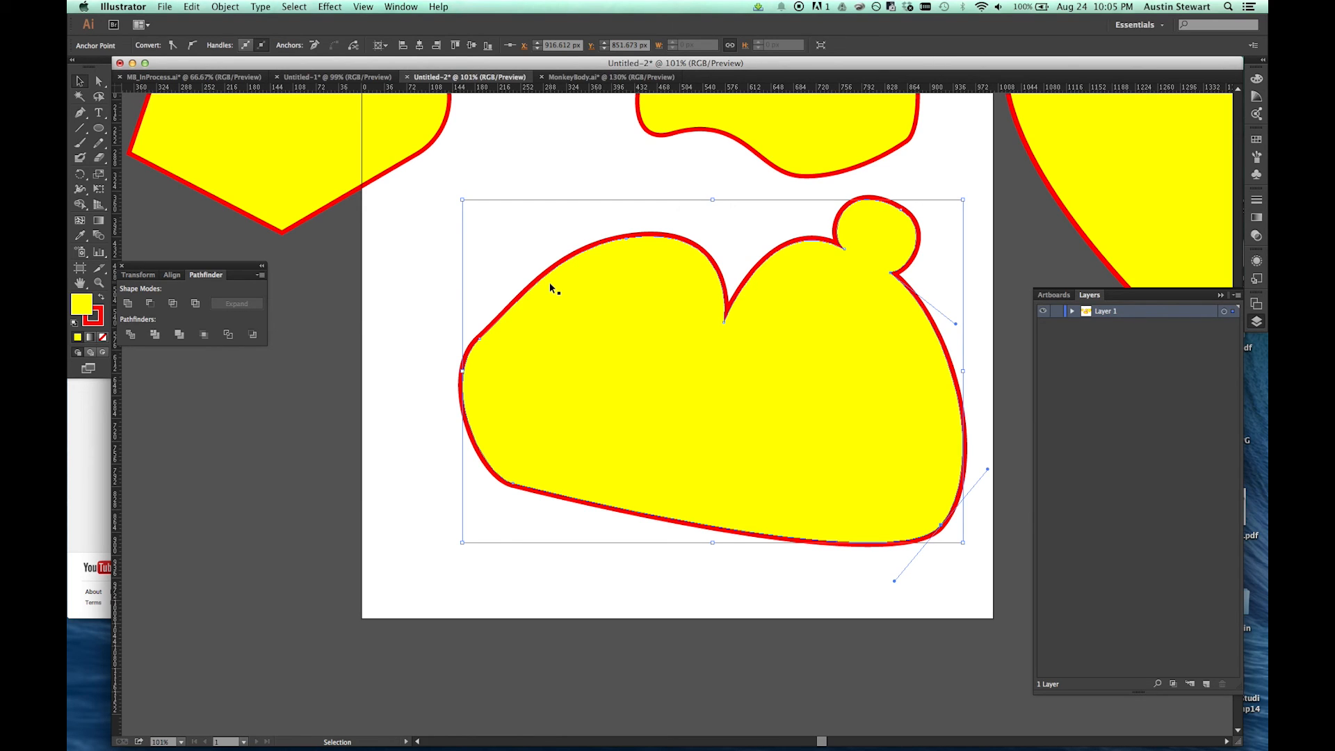
Step: In MB_InProcess.ai, convert the right end anchor of the monkey's mouth line to smooth and lengthen its upper handle to arch the mouth
left_click(159, 77)
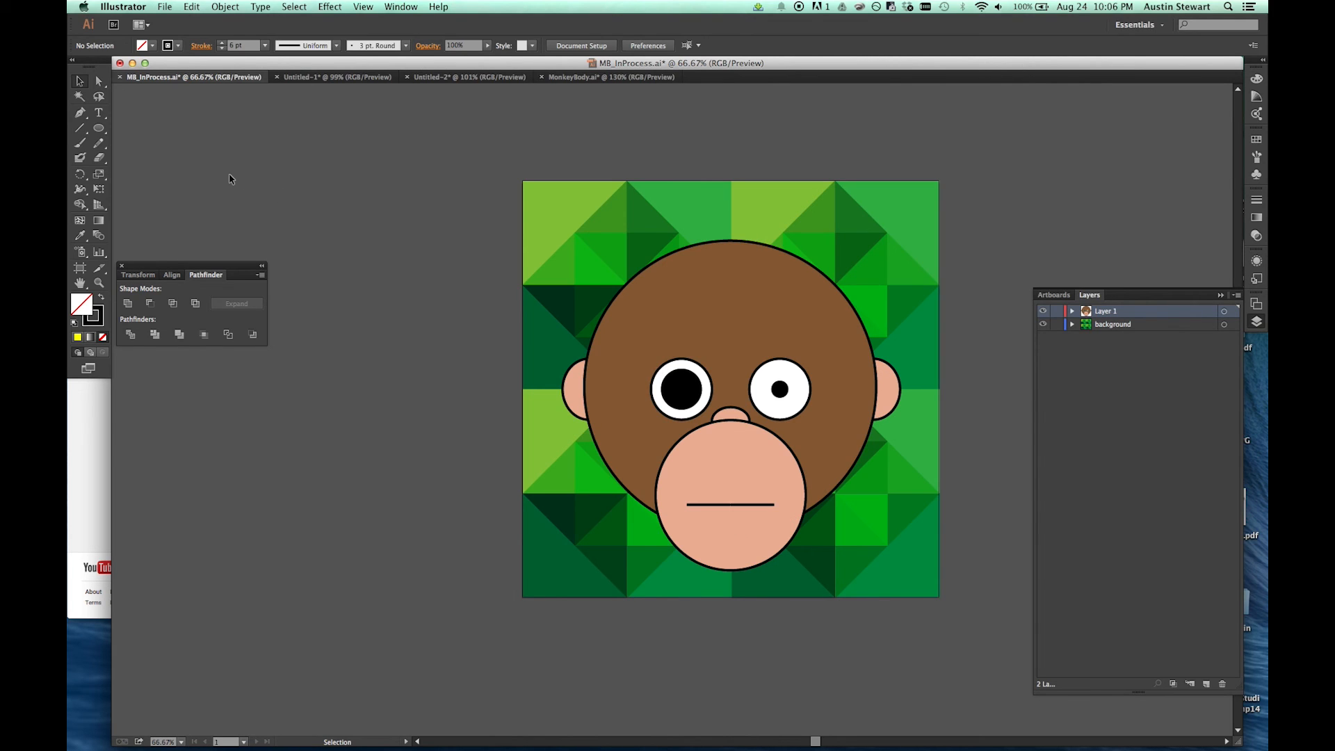
left_click(98, 81)
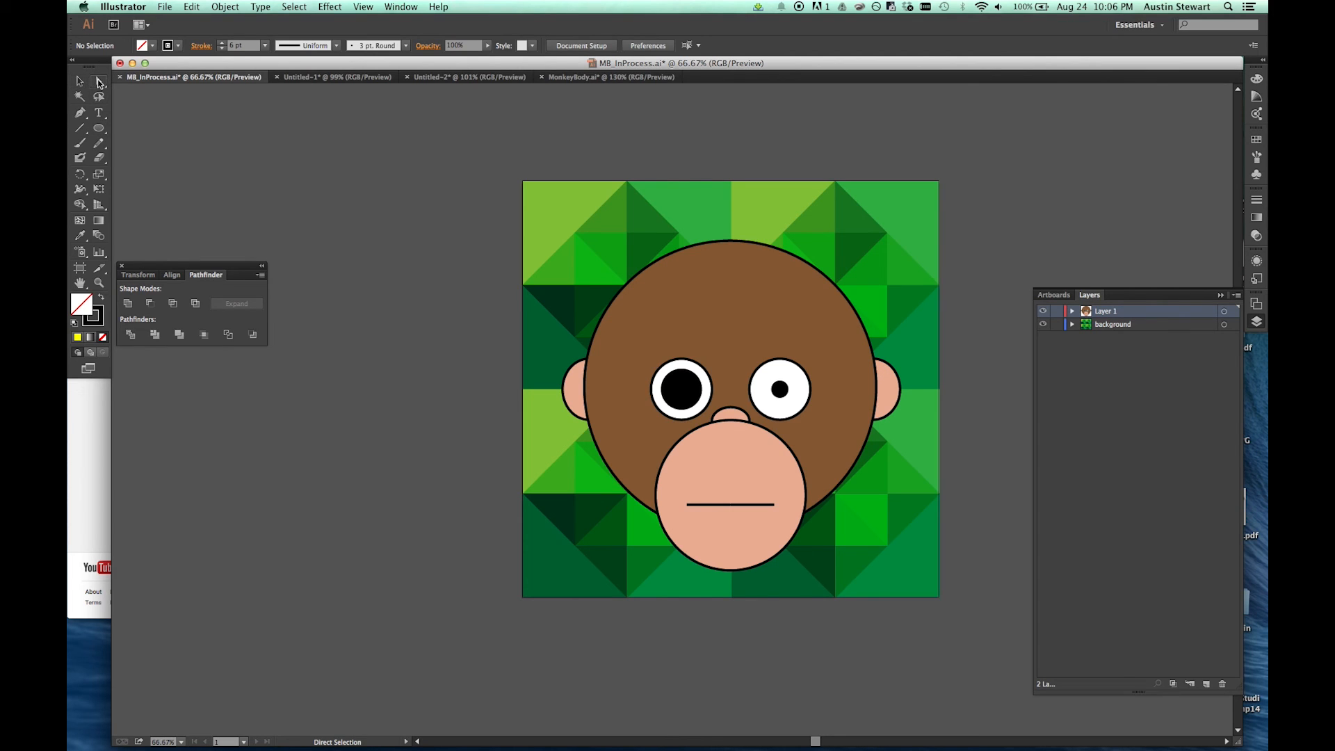
left_click(774, 508)
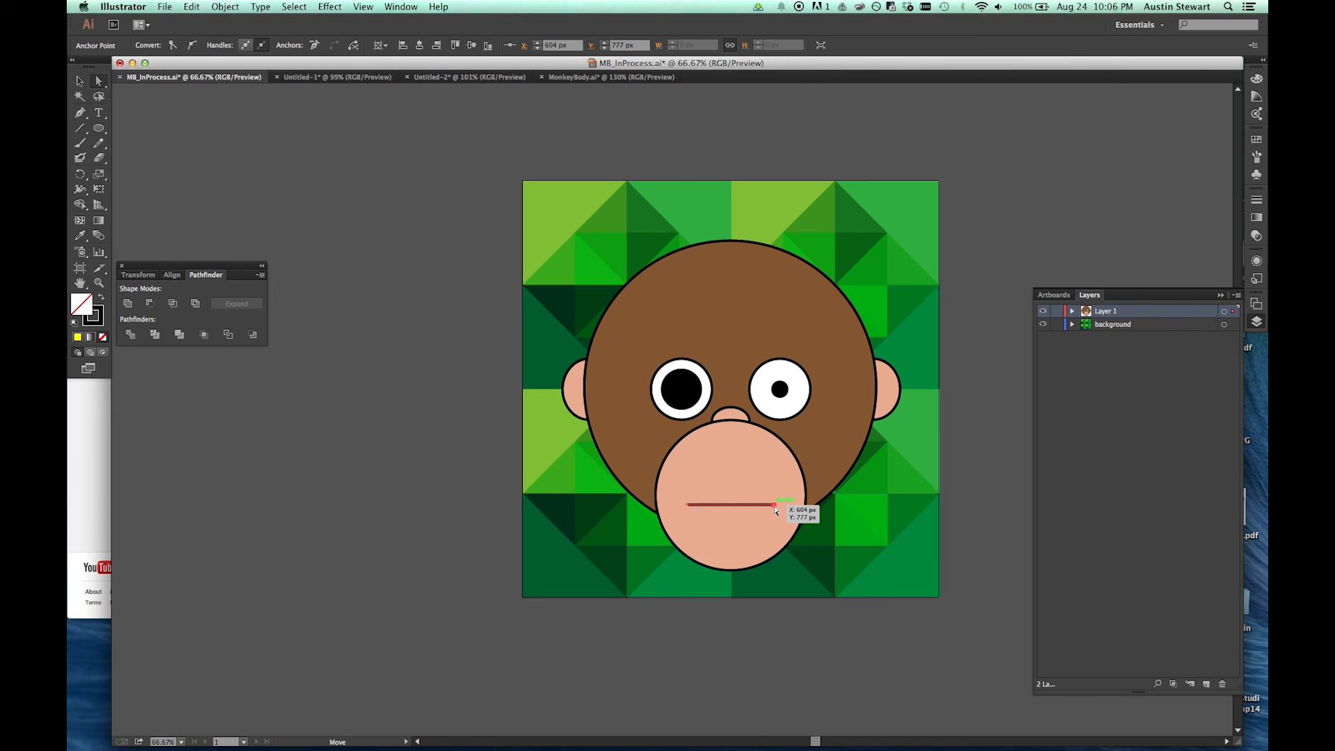
left_click(191, 46)
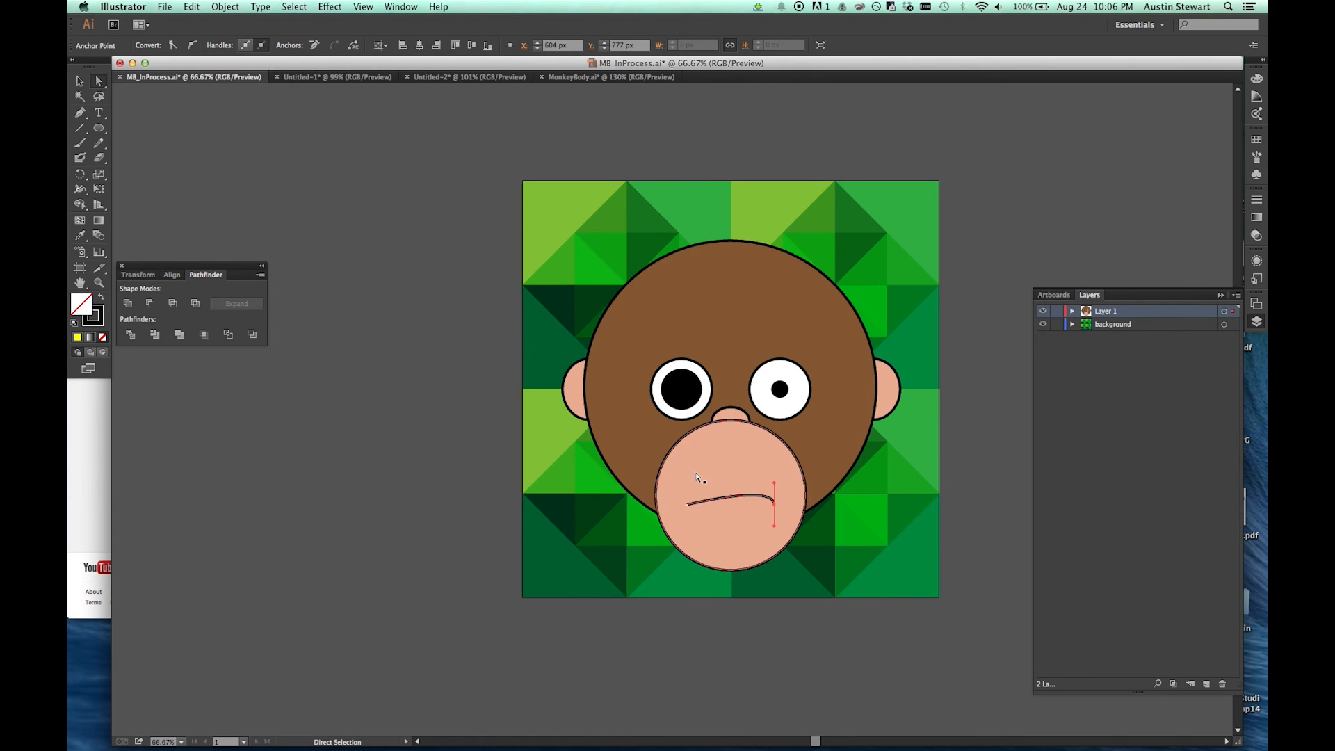
left_click_drag(776, 487, 777, 474)
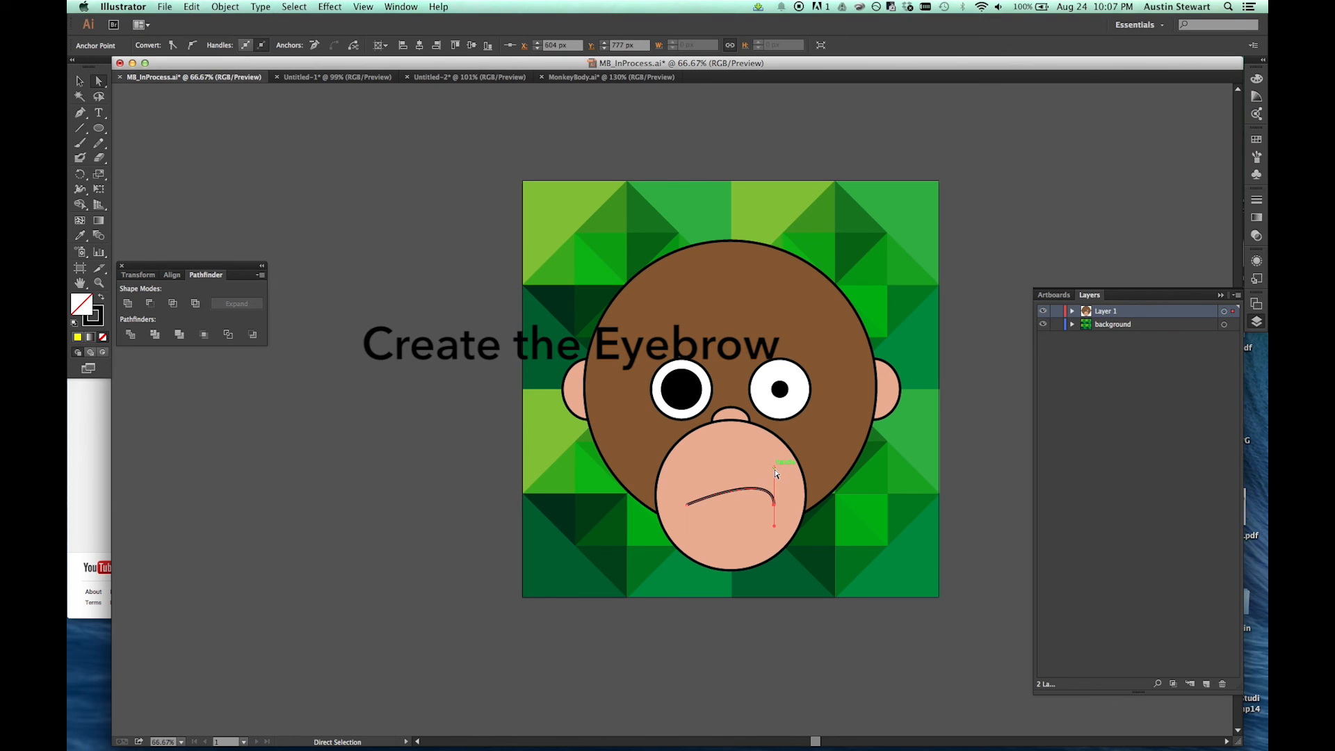
Step: Draw a downward-curving eyebrow about 149 px wide across the top of the monkey's left-hand eye with the Pen tool
left_click(649, 363)
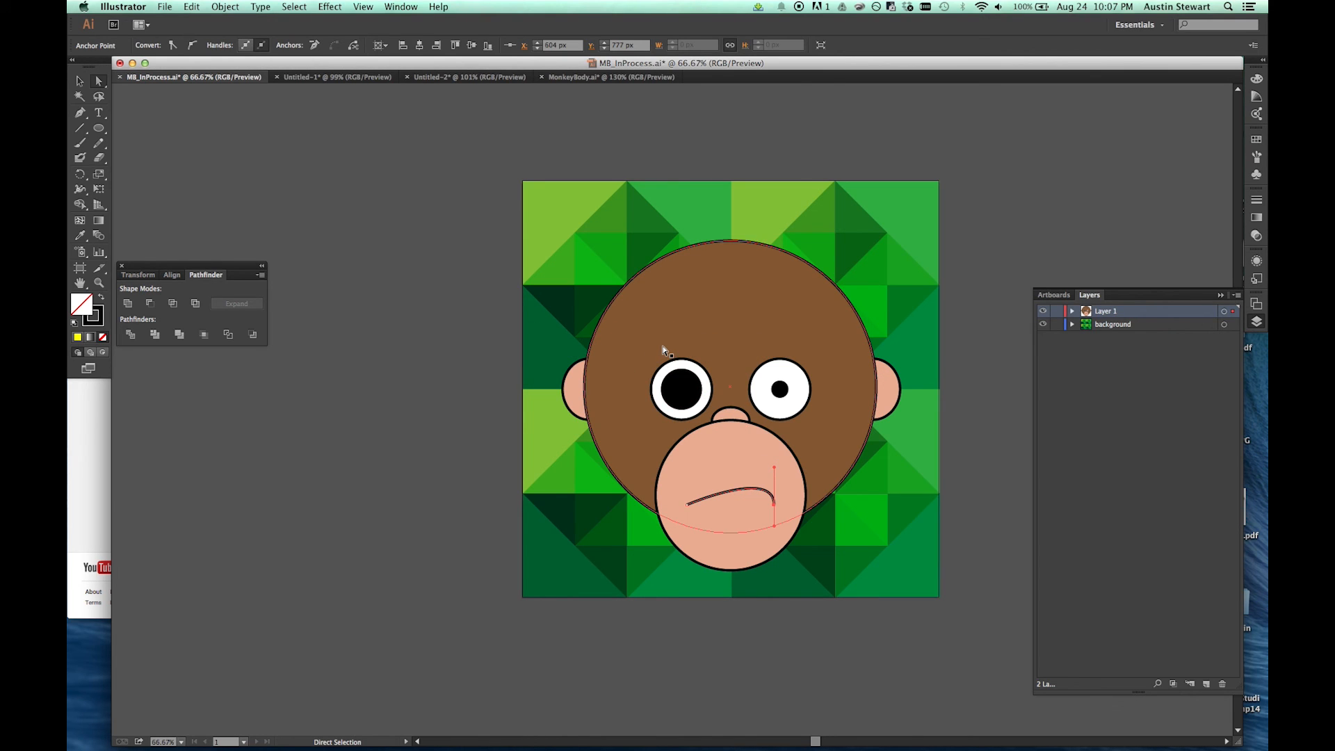
key("p")
key("shift+super+a")
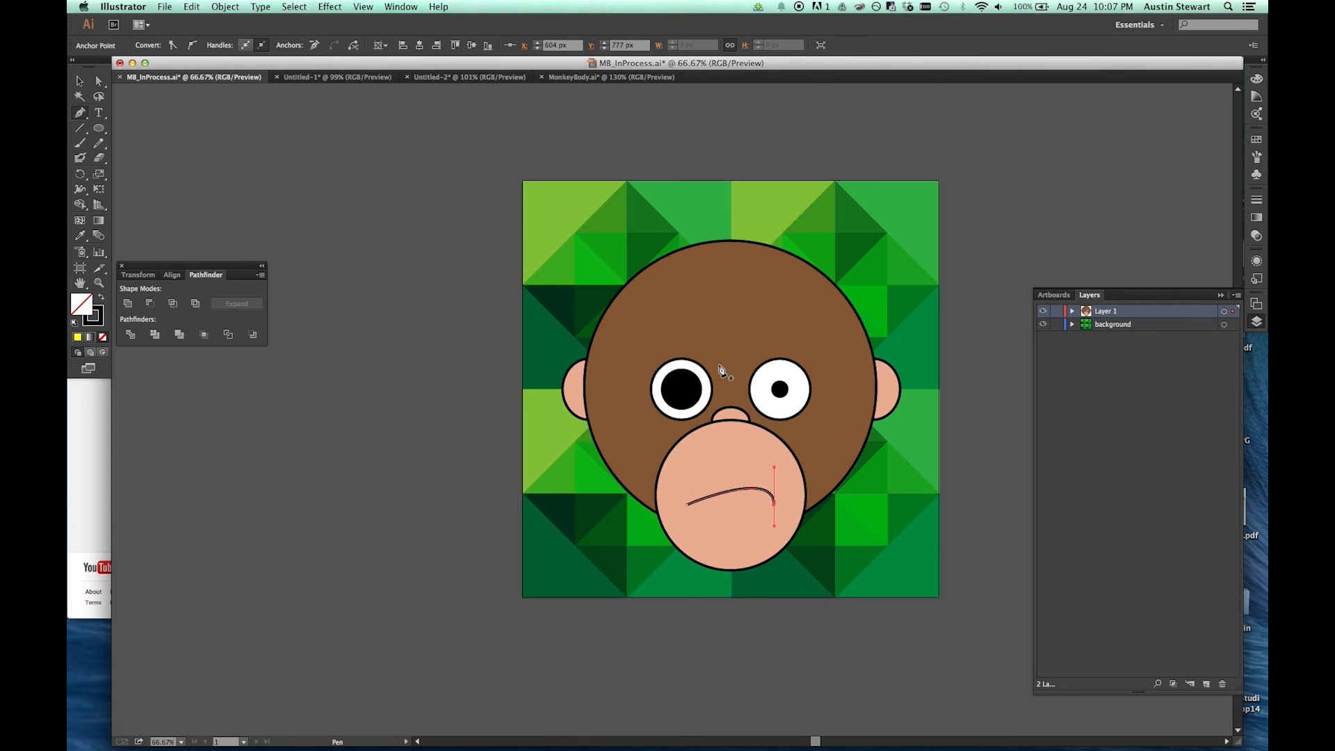
left_click(657, 358)
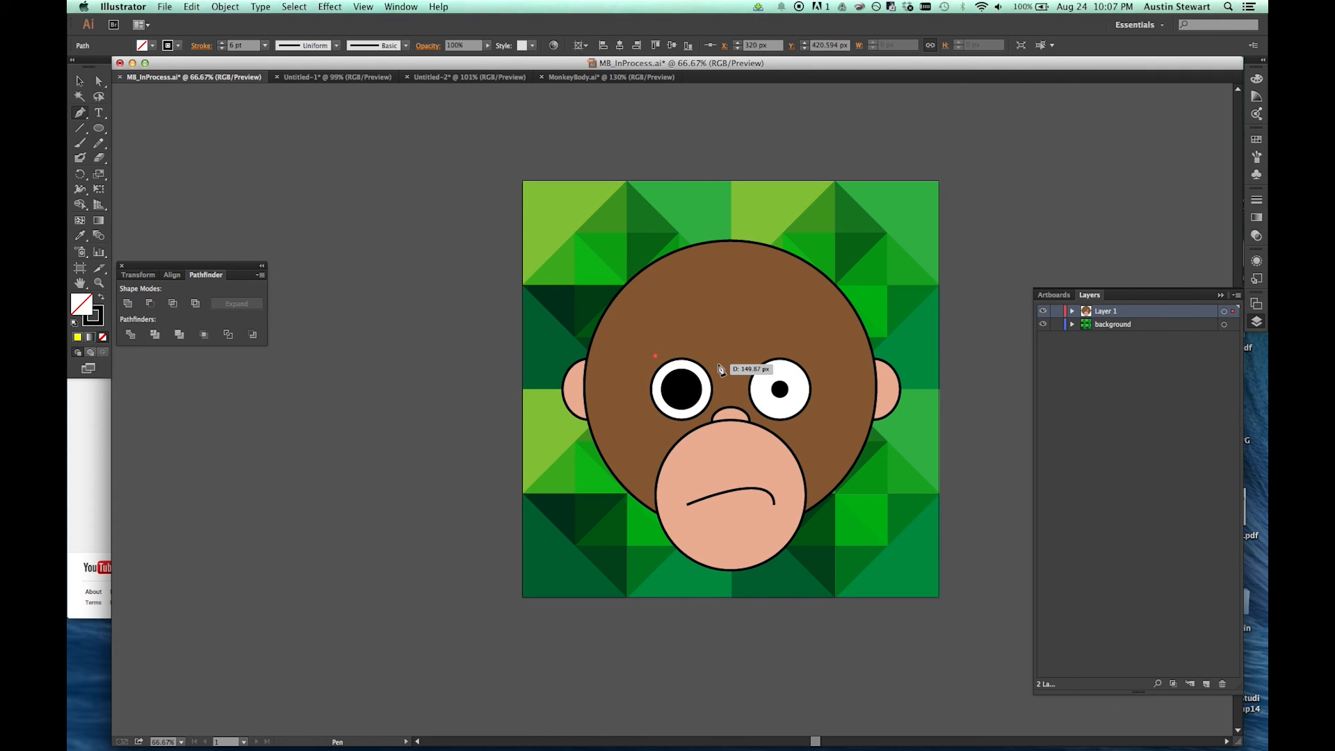
left_click_drag(719, 368, 731, 341)
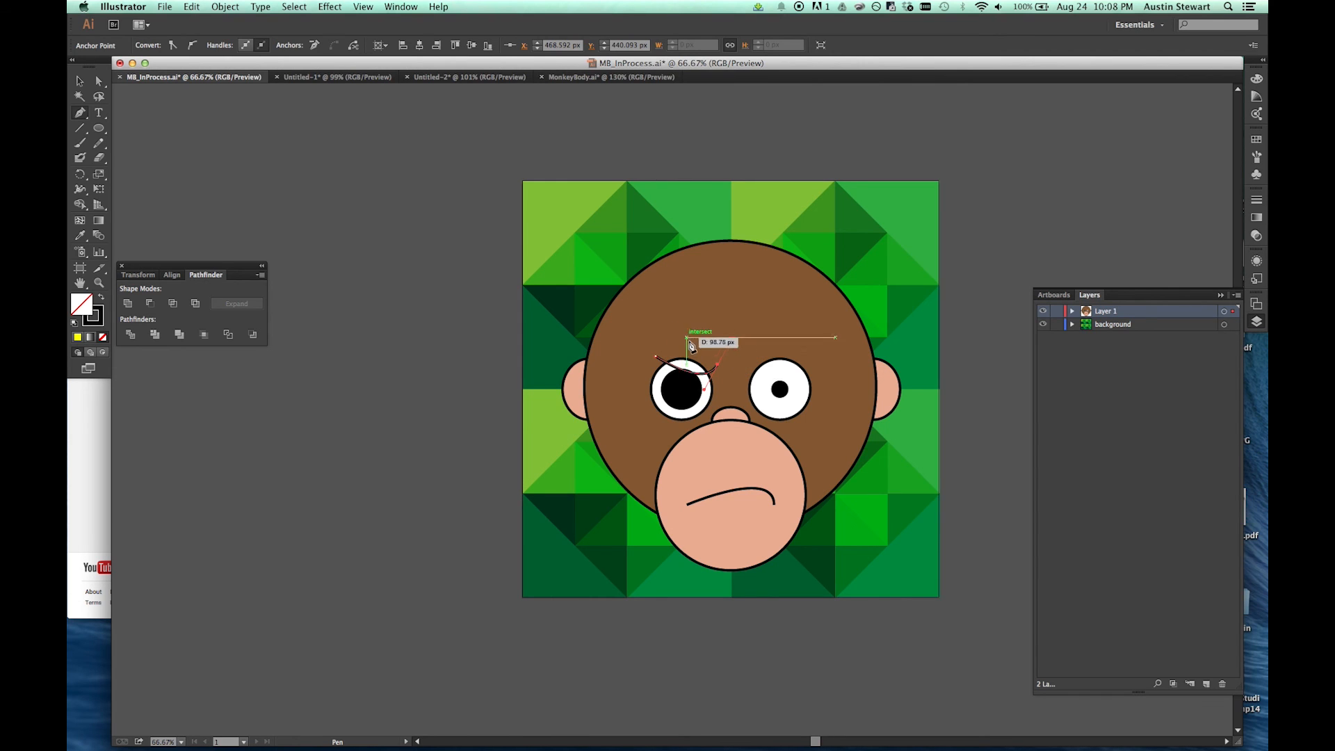
Step: Fill the eyebrow path with the brown of the monkey's head by sampling it with the Eyedropper
key("v")
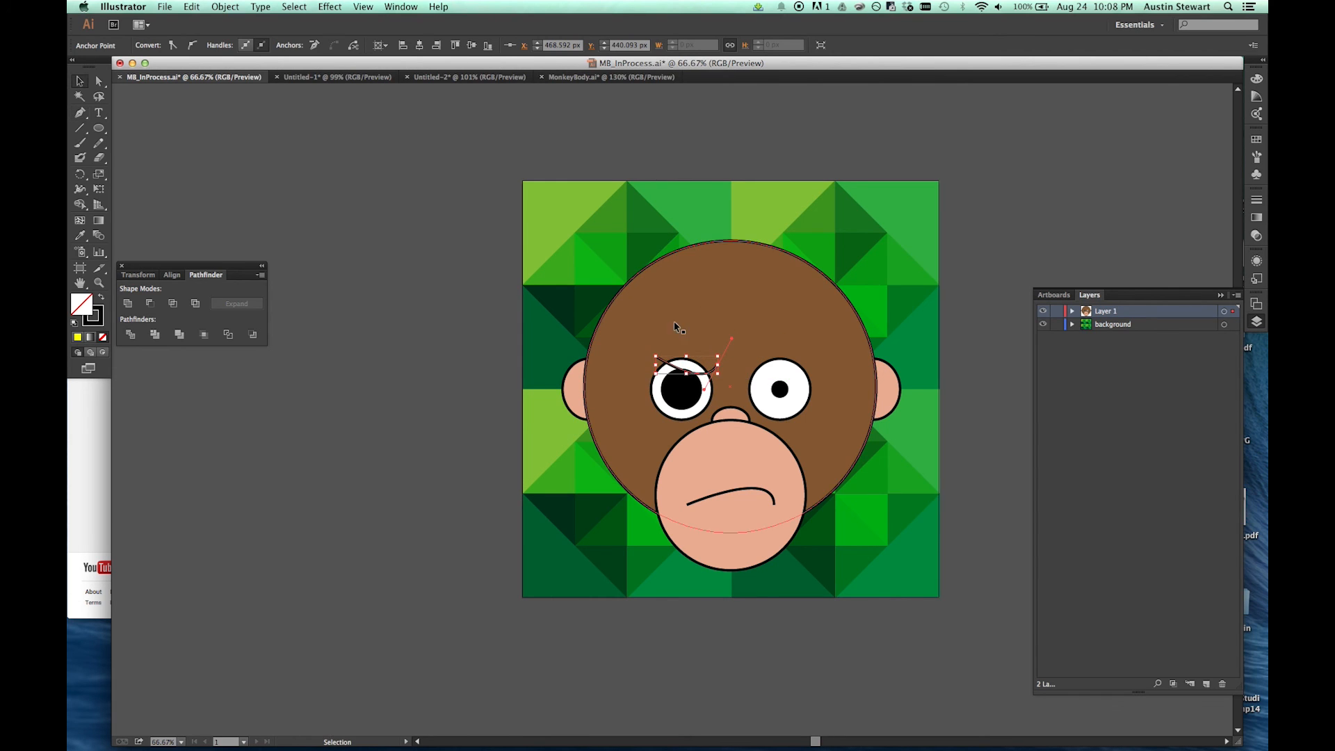
left_click(671, 367)
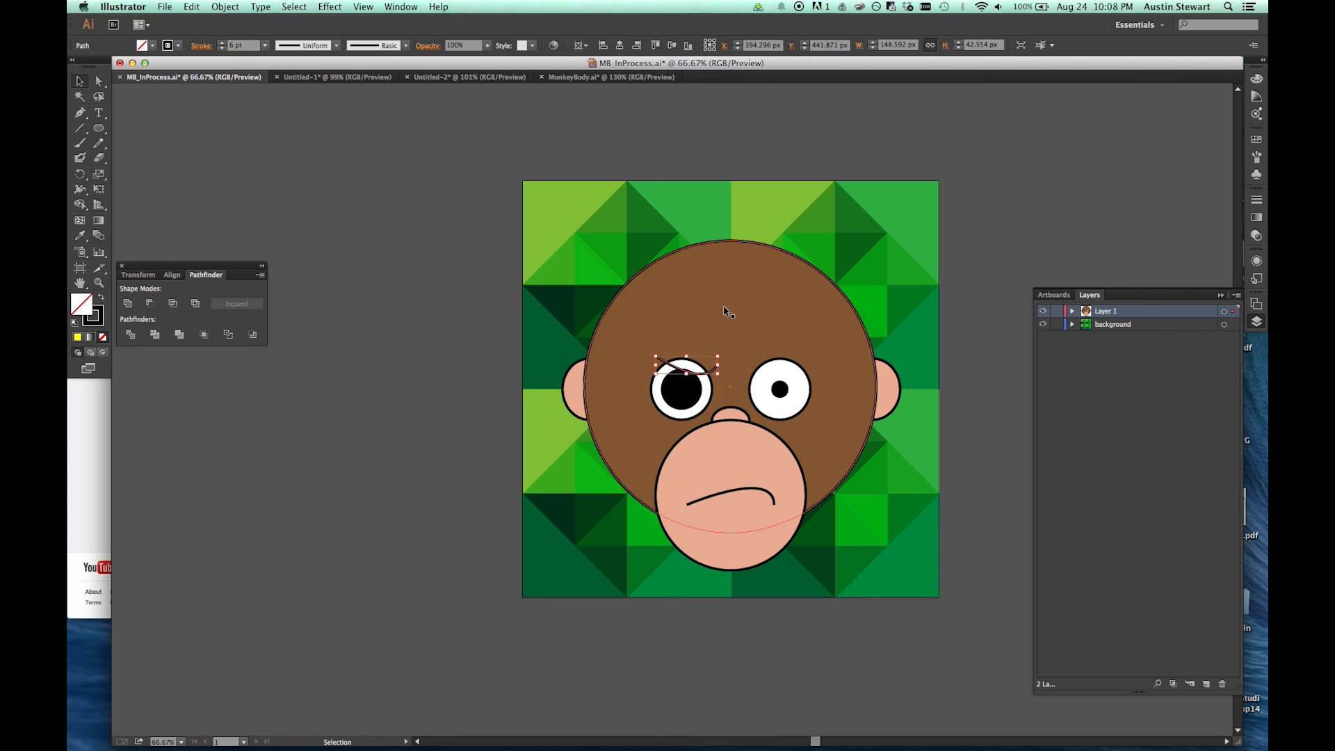
key("i")
left_click(741, 300)
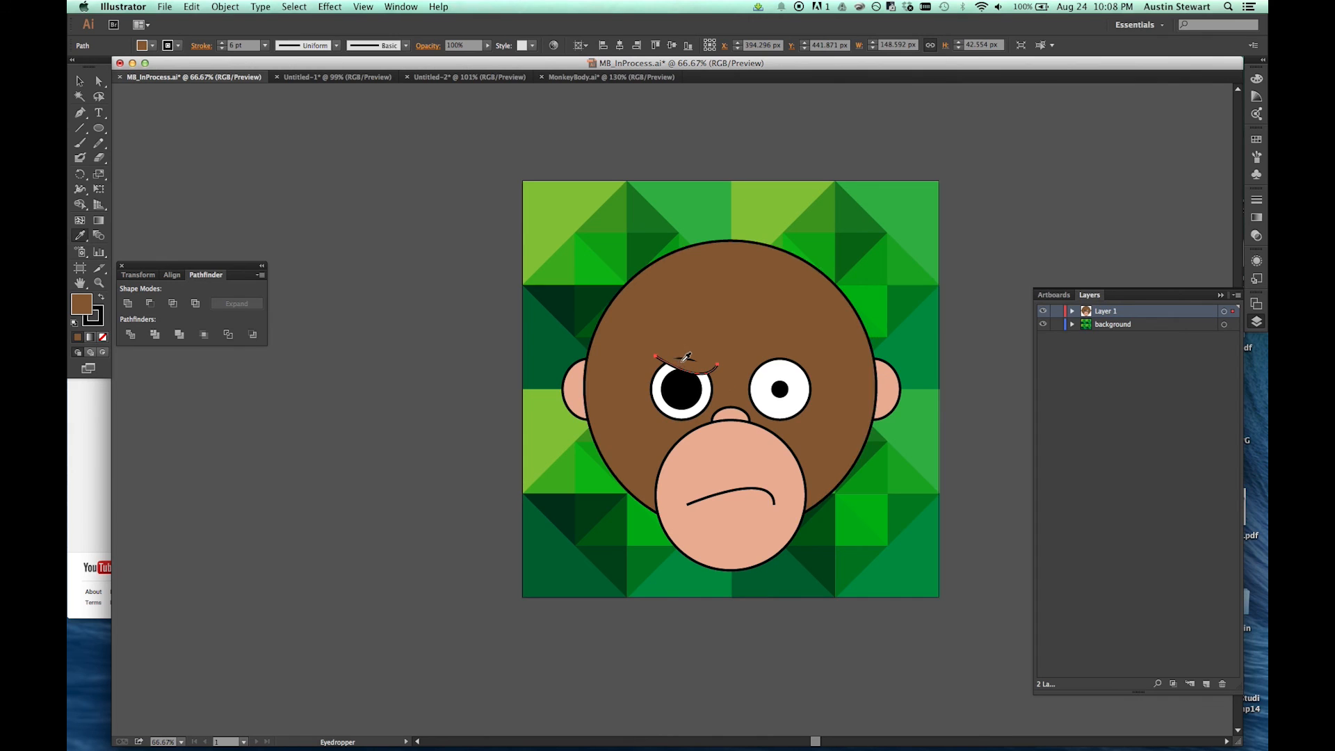
Step: Raise the eyebrow's inner end anchor slightly and extend its lower handle to deepen the curve over the eye
left_click(98, 87)
left_click(718, 365)
left_click_drag(720, 365, 722, 365)
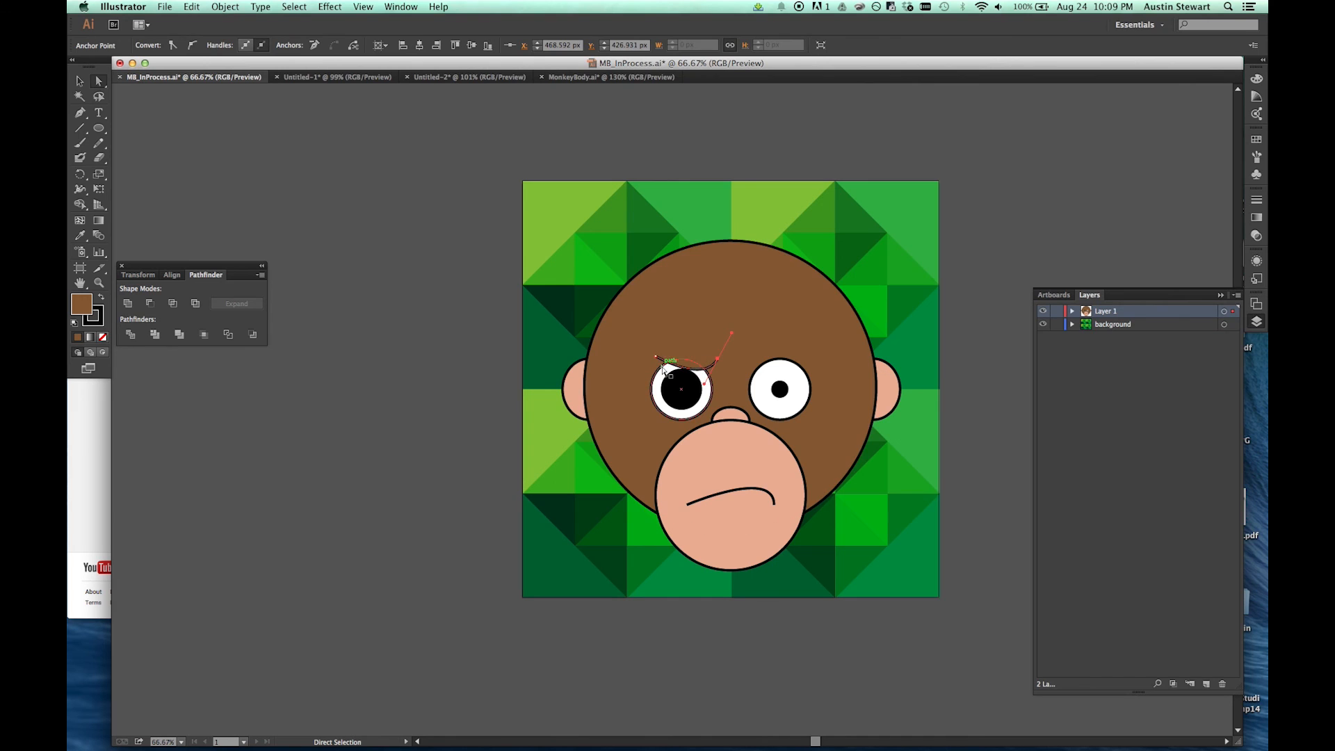
left_click_drag(705, 387, 703, 398)
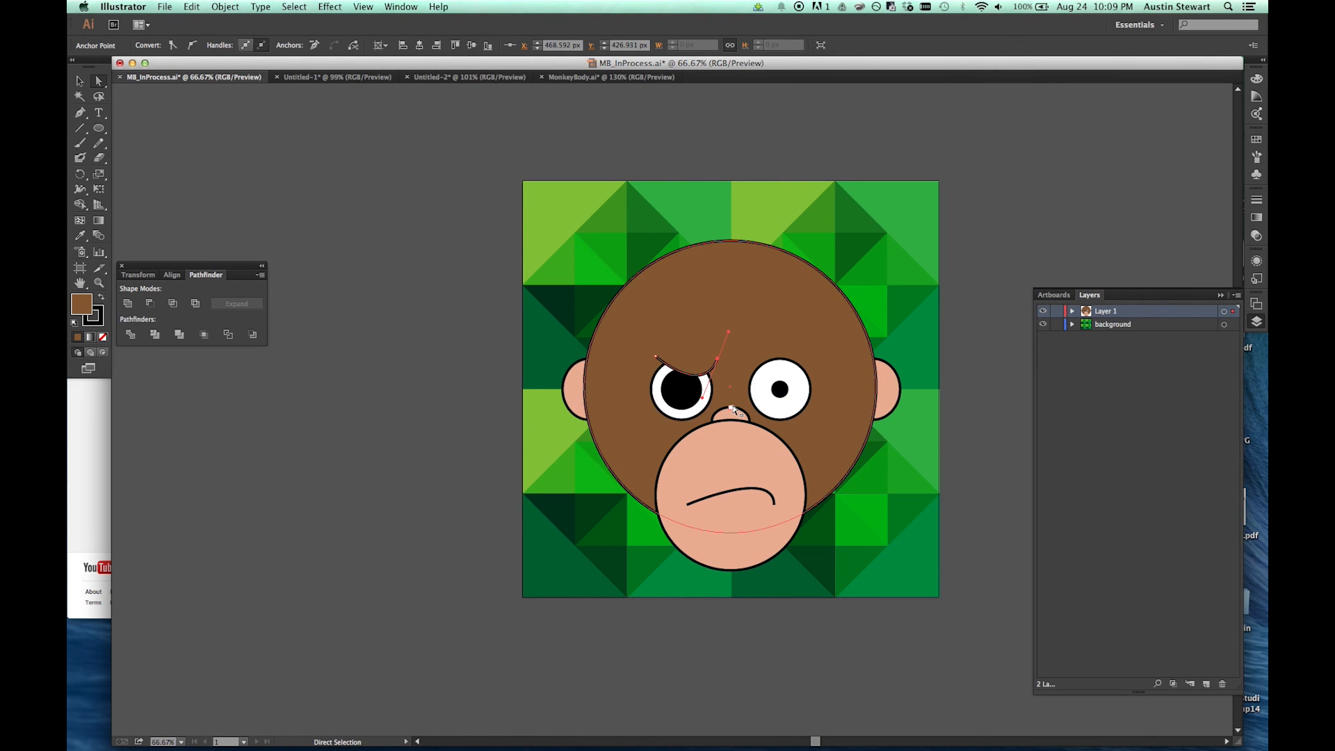
left_click(438, 282)
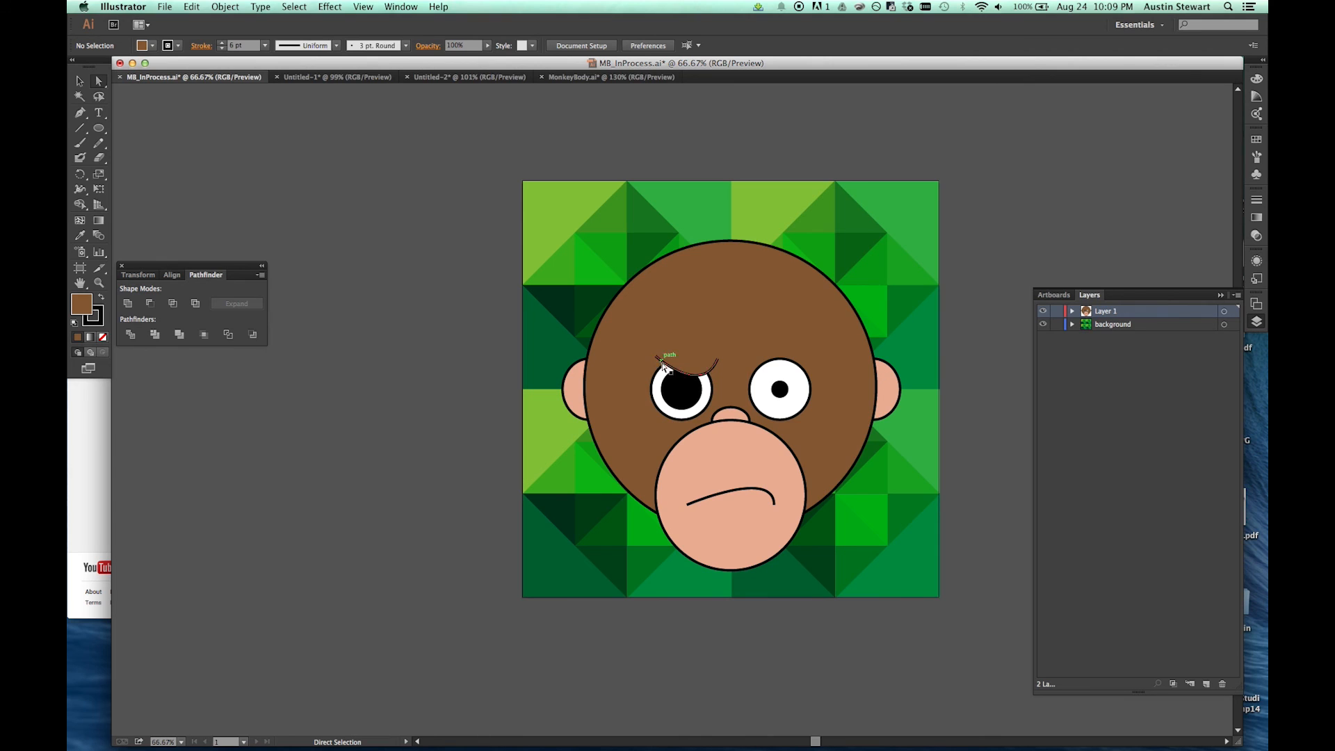
Step: Apply Width Profile 2 to the strokes of both the eyebrow and the mouth
left_click(714, 367)
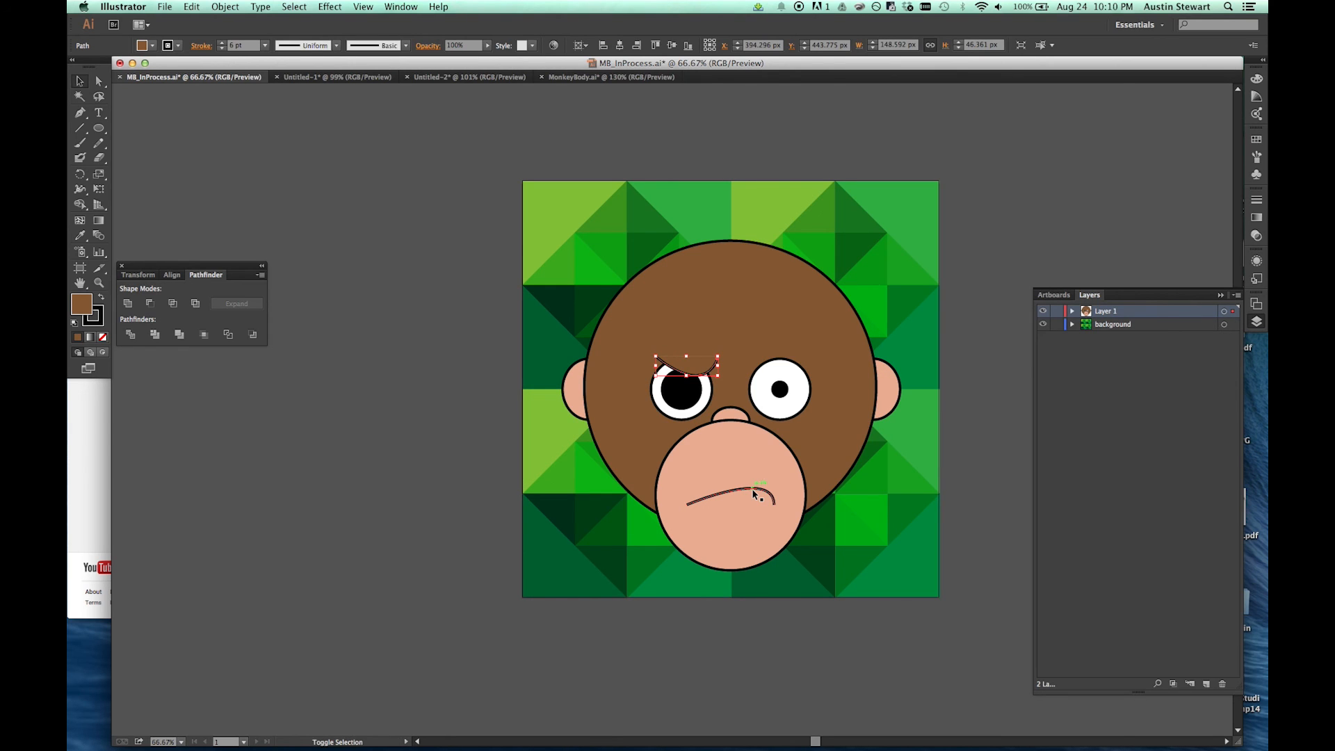
left_click(755, 494, "shift")
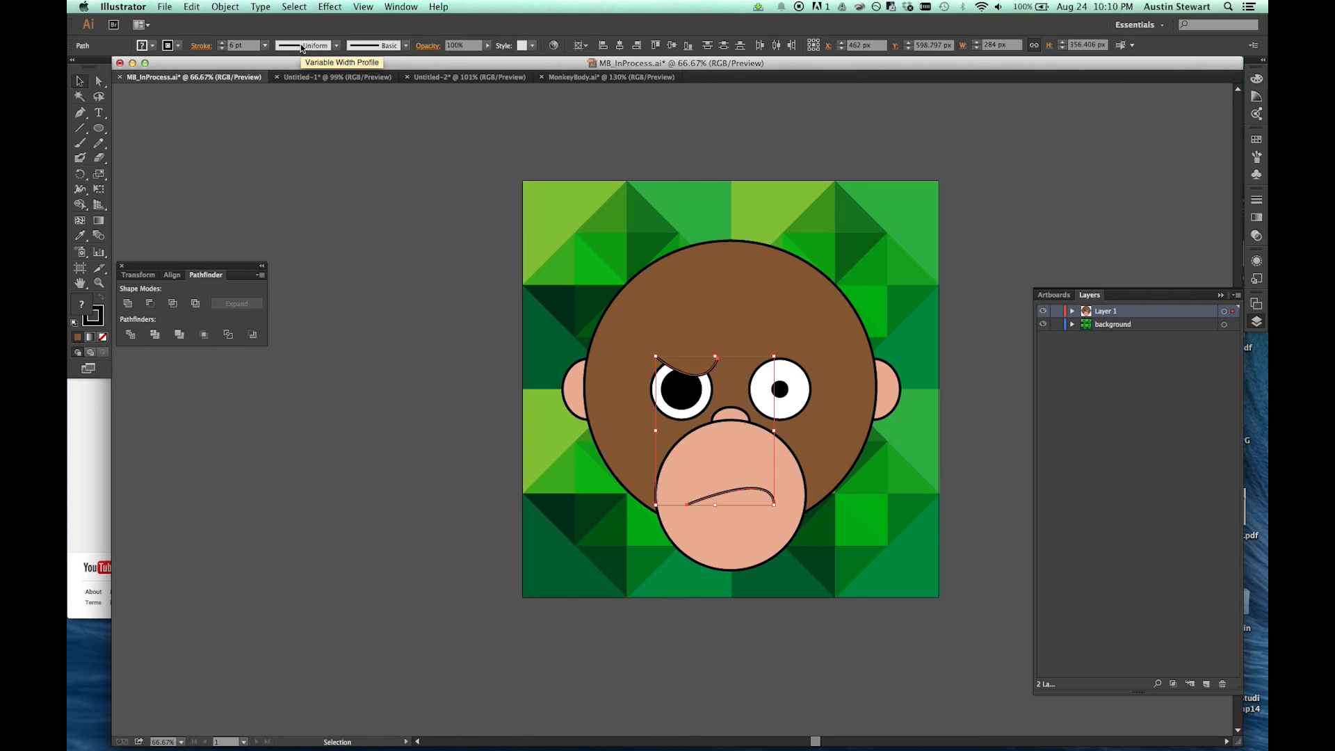
left_click(336, 45)
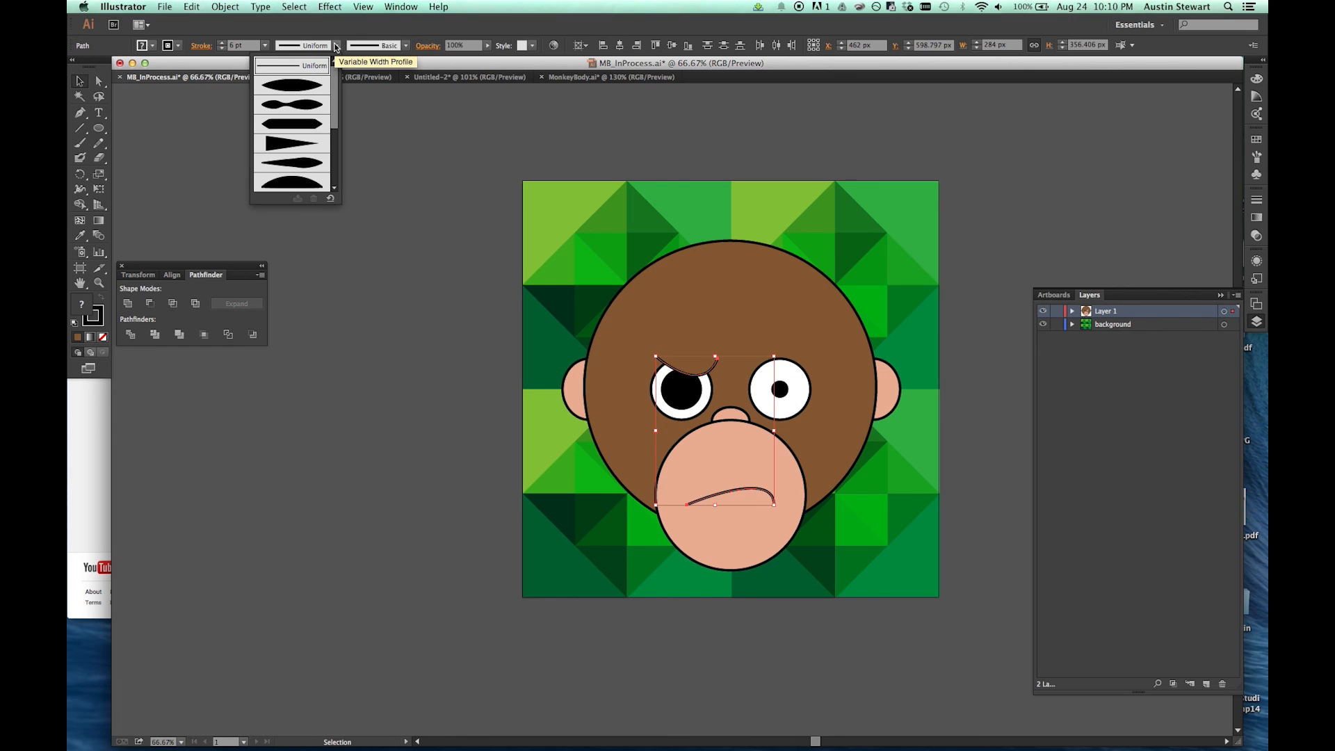
left_click(303, 109)
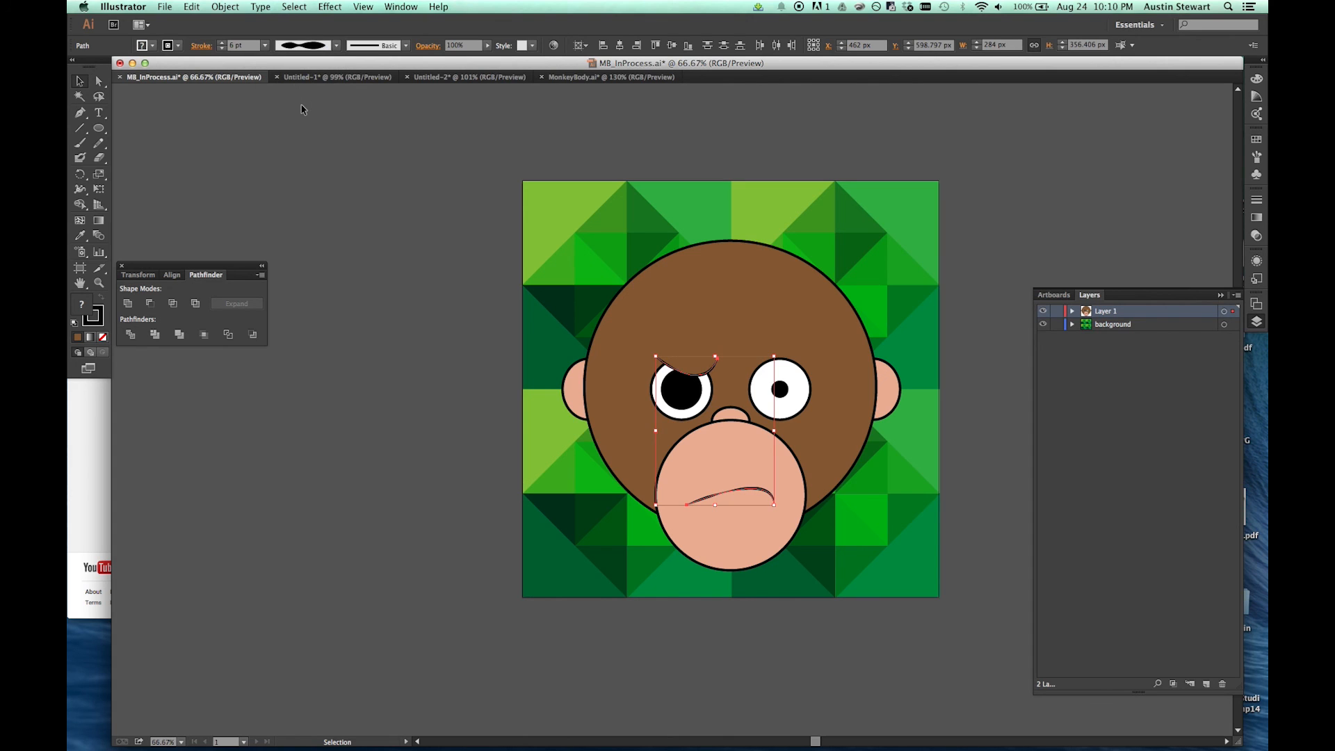
left_click(432, 265)
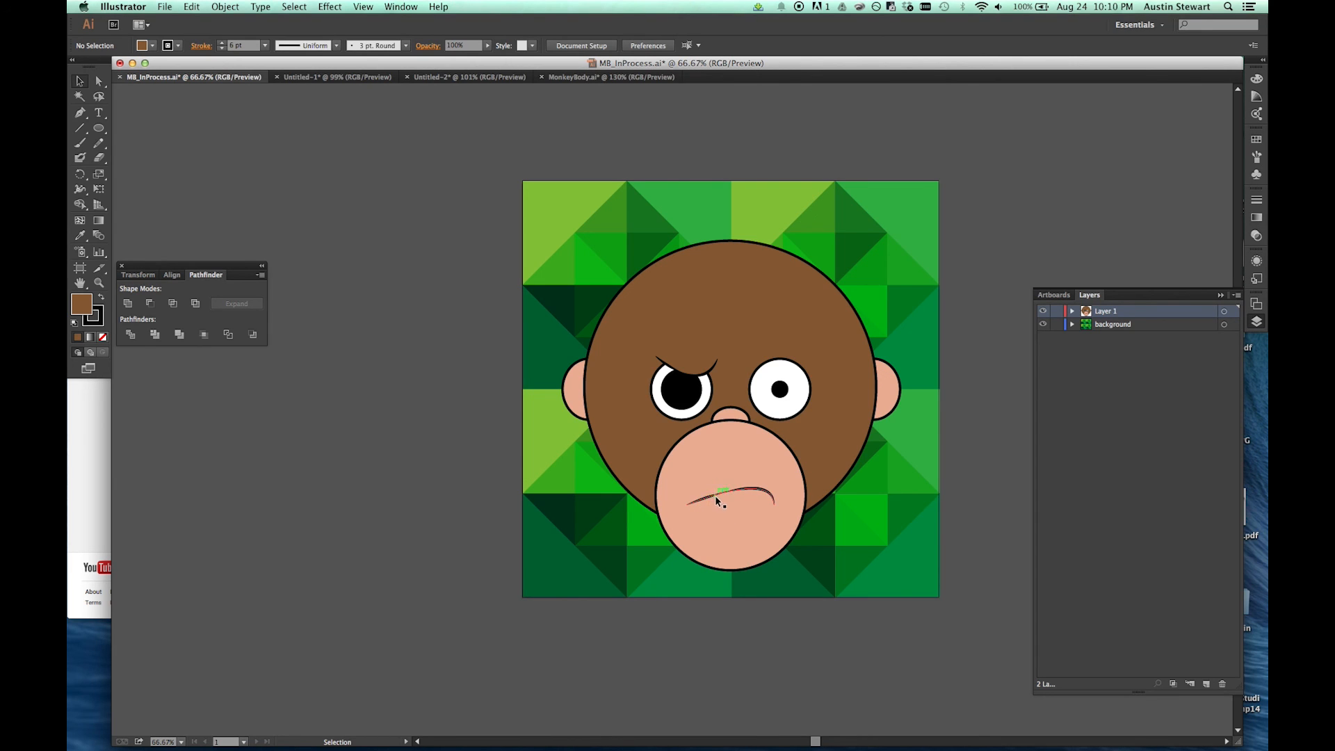
Step: Change the strokes of both the mouth and the eyebrow to Width Profile 1, thickest in the middle and tapered at both ends
left_click(768, 492)
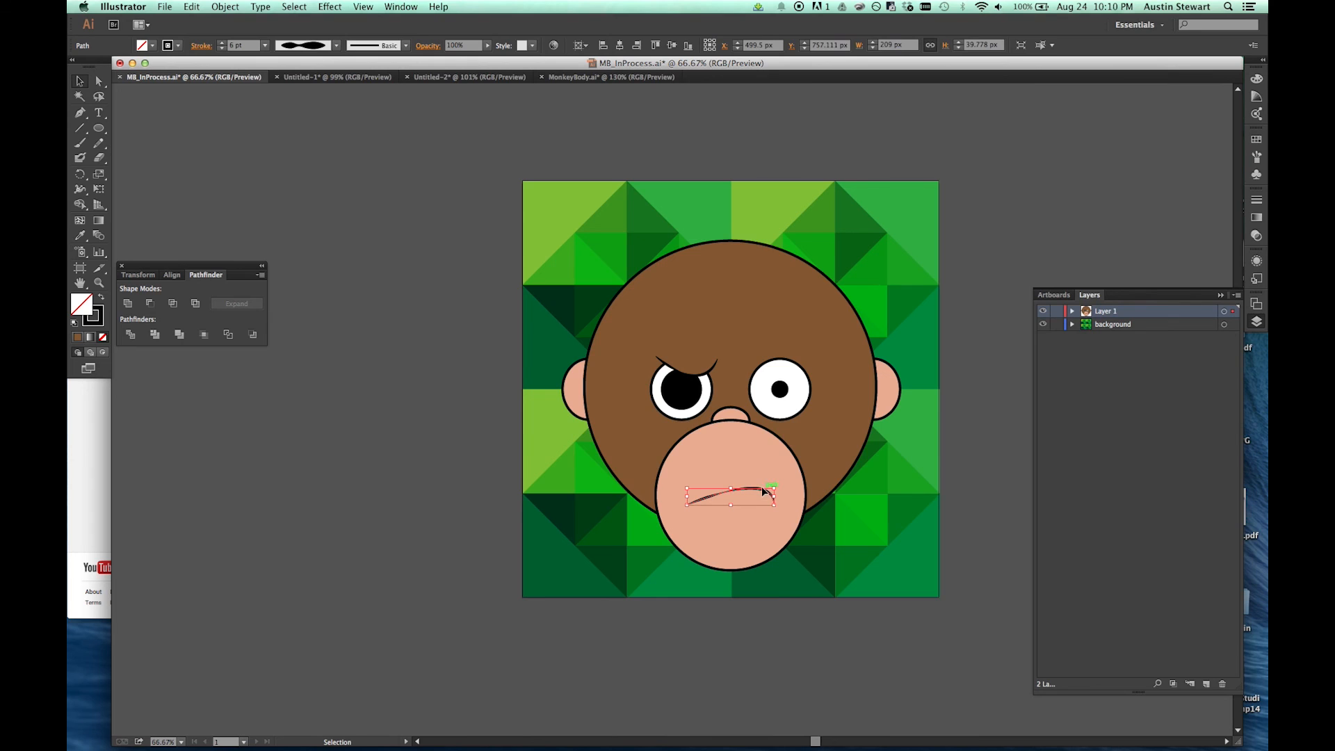
left_click(707, 376, "shift")
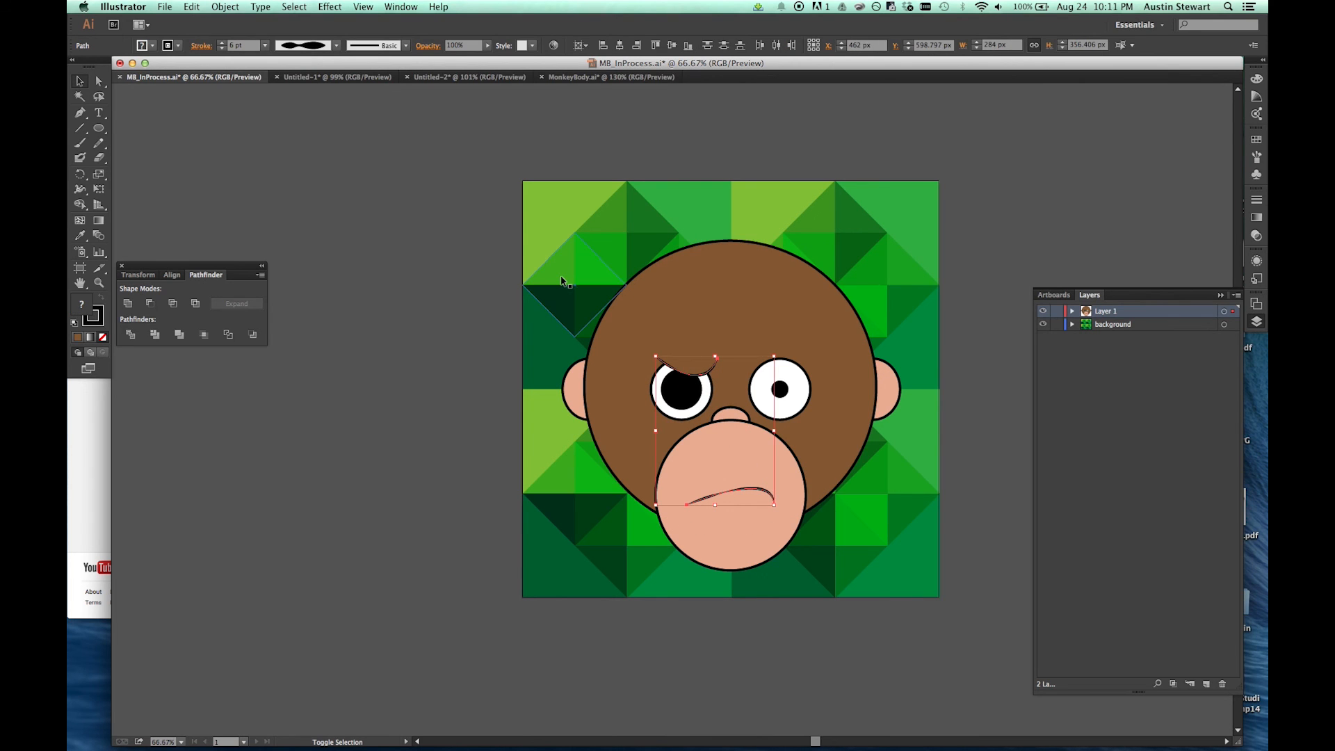
left_click(335, 46)
scroll(301, 101, "up", 2)
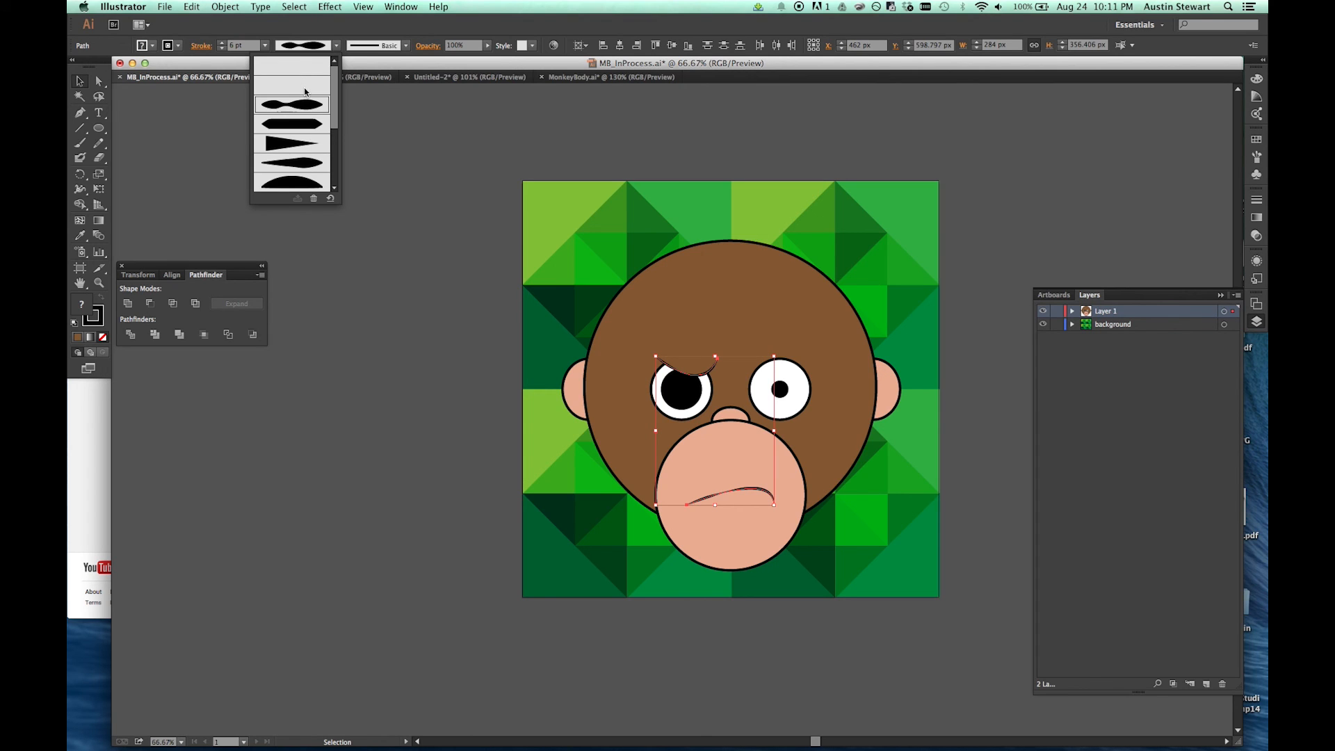
left_click(304, 91)
left_click(420, 303)
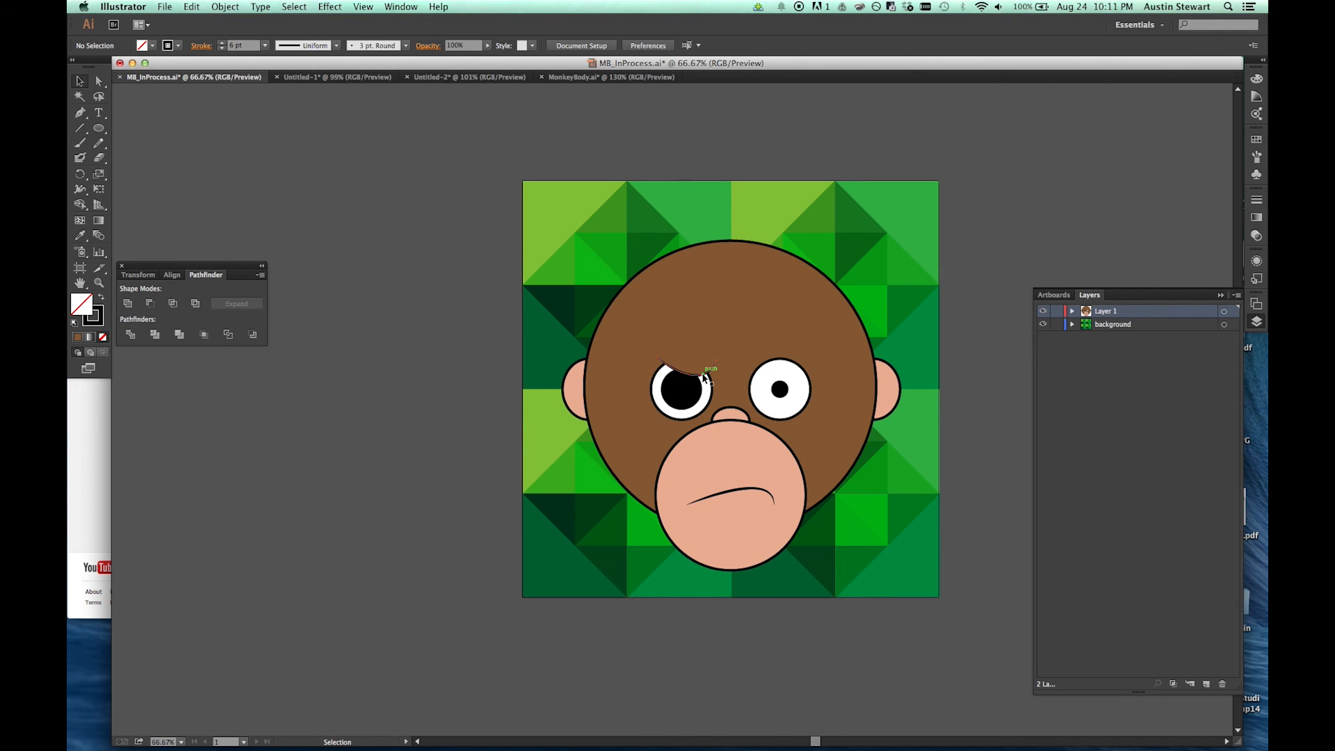
Step: Reflect a copy of the eyebrow across the vertical axis and place it over the monkey's right-hand eye
left_click(704, 374)
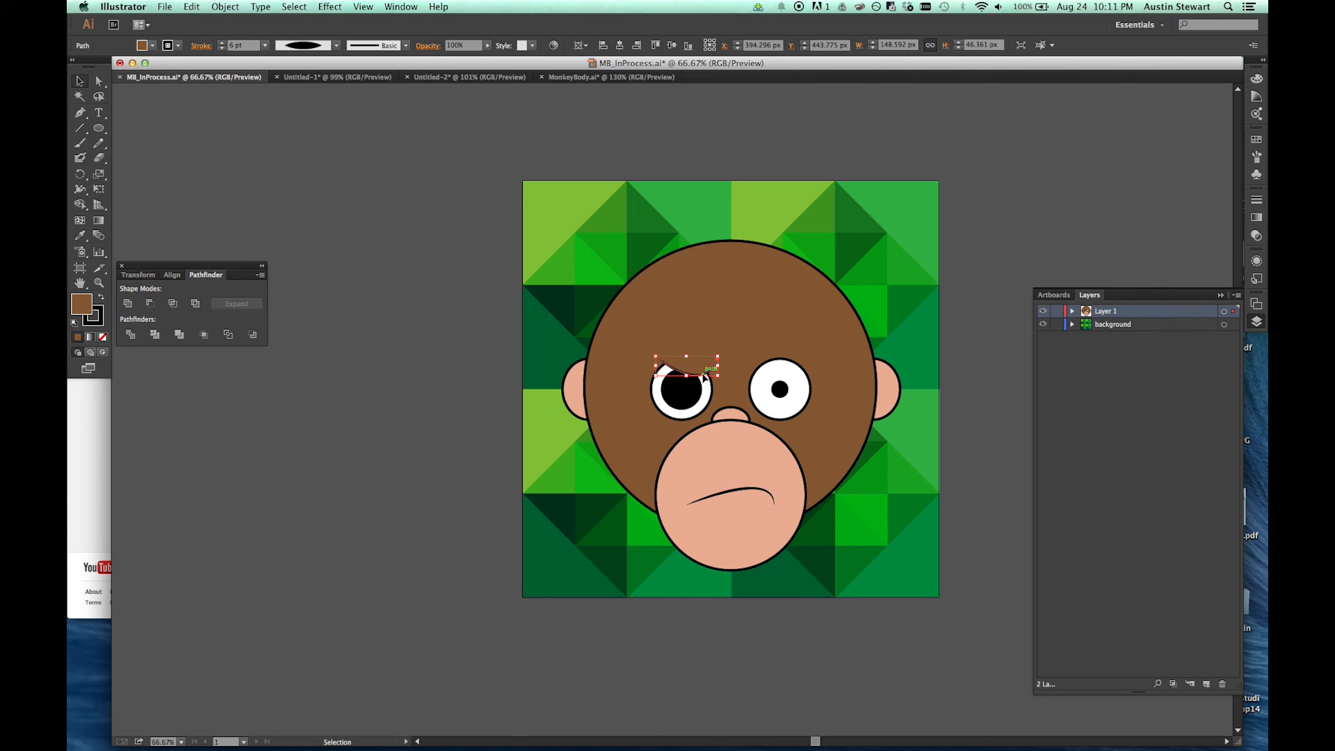
right_click(705, 376)
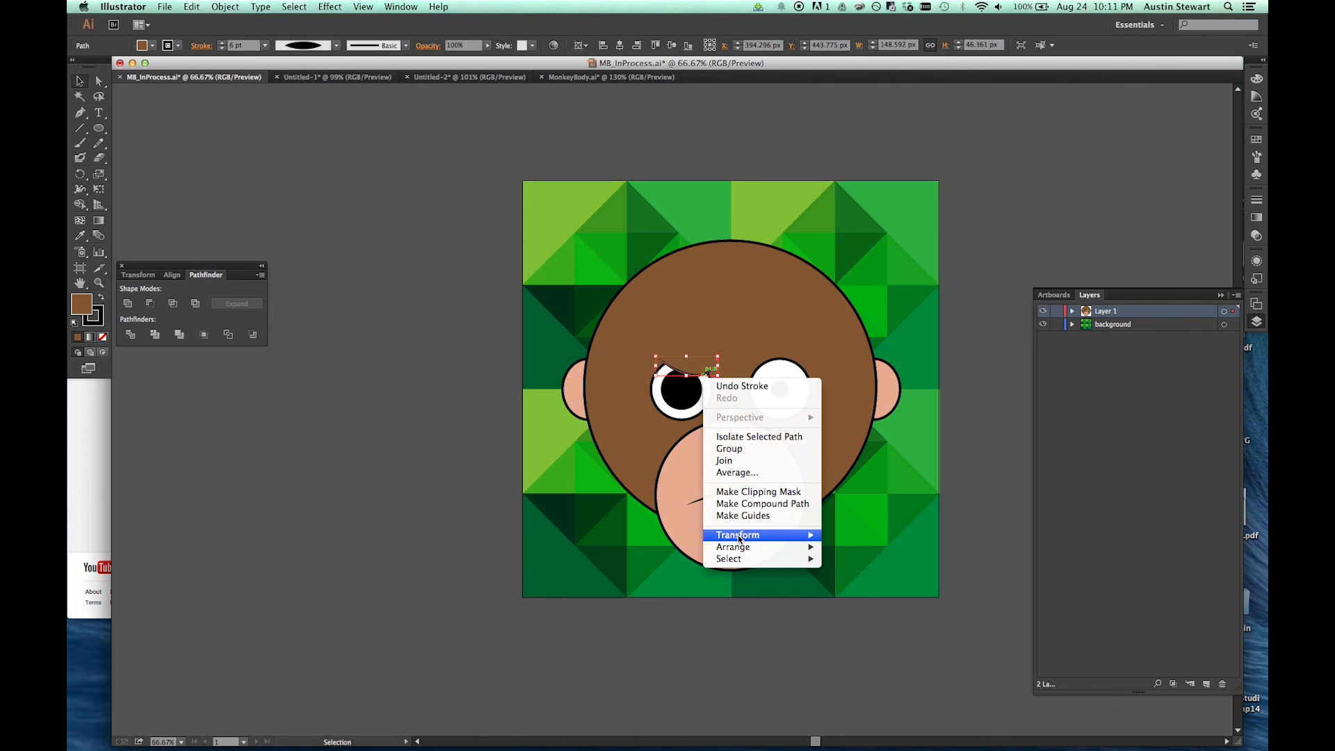
mouse_move(737, 535)
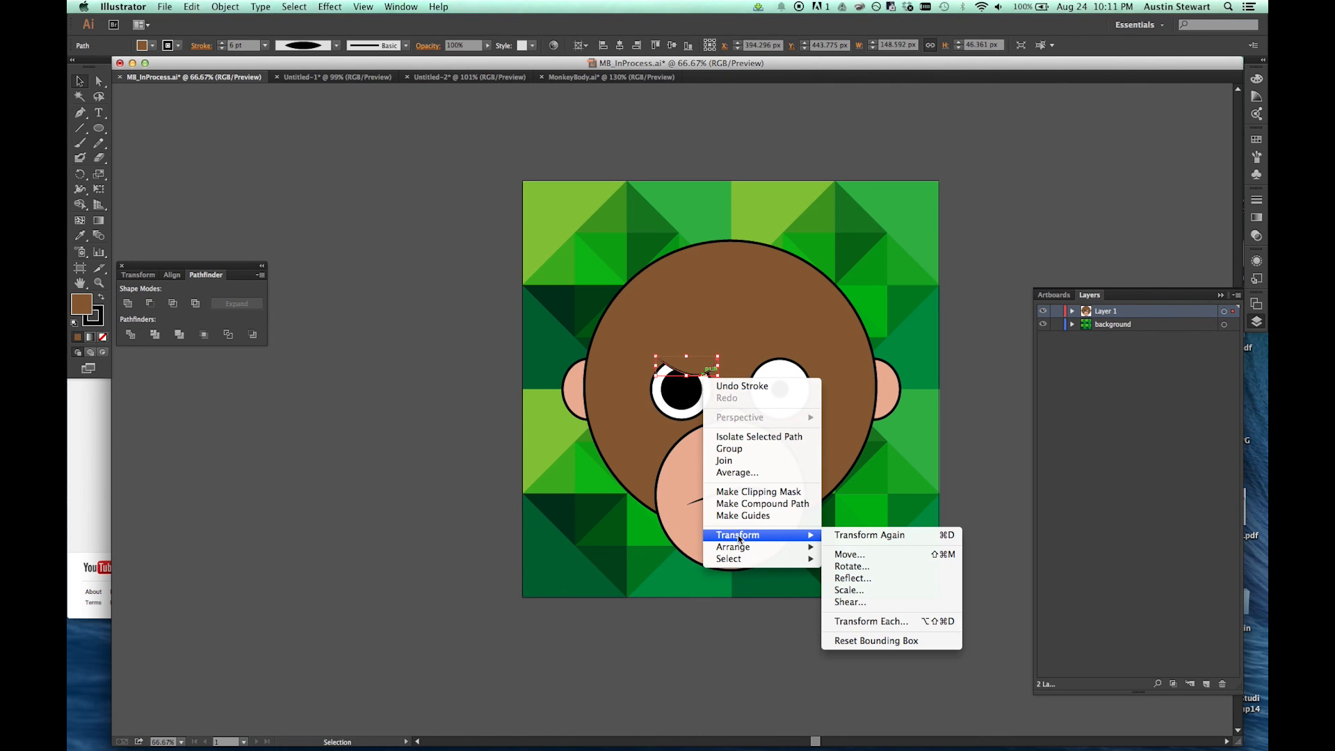
left_click(891, 580)
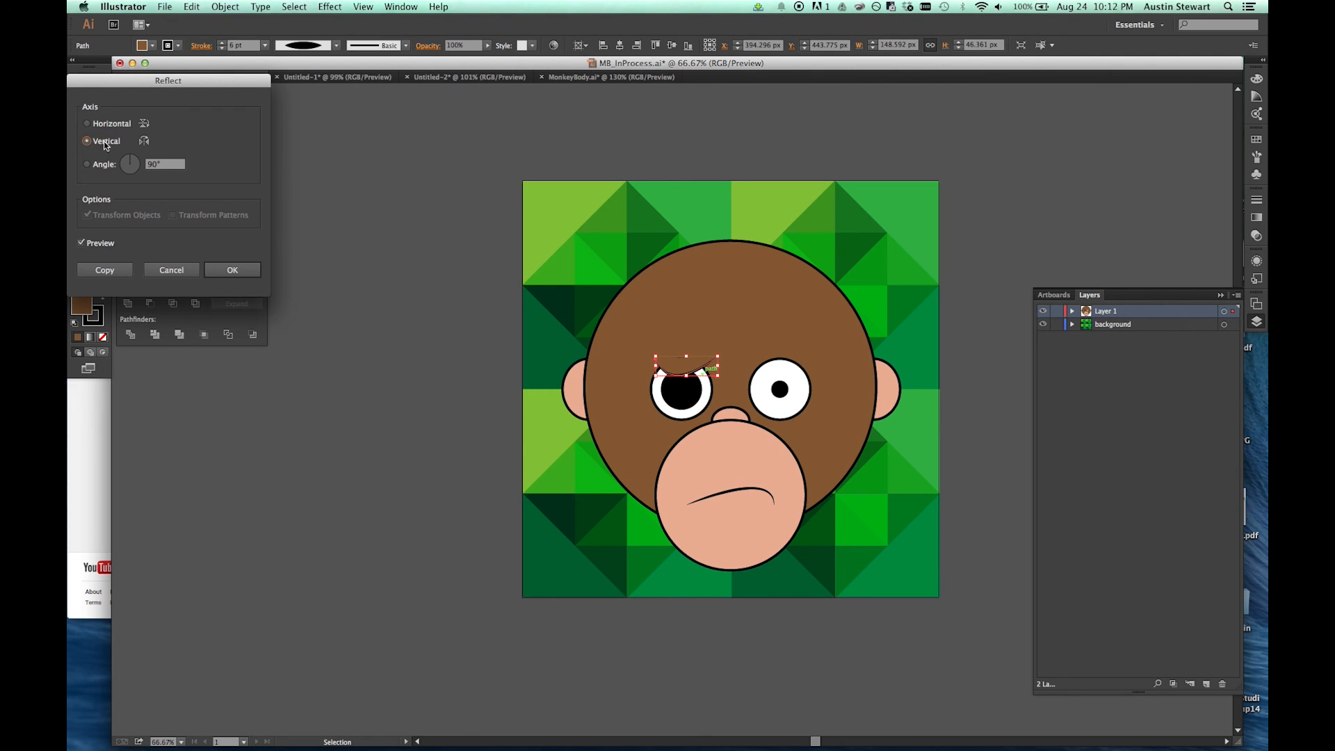
left_click(105, 269)
left_click_drag(675, 373, 763, 373)
left_click(434, 283)
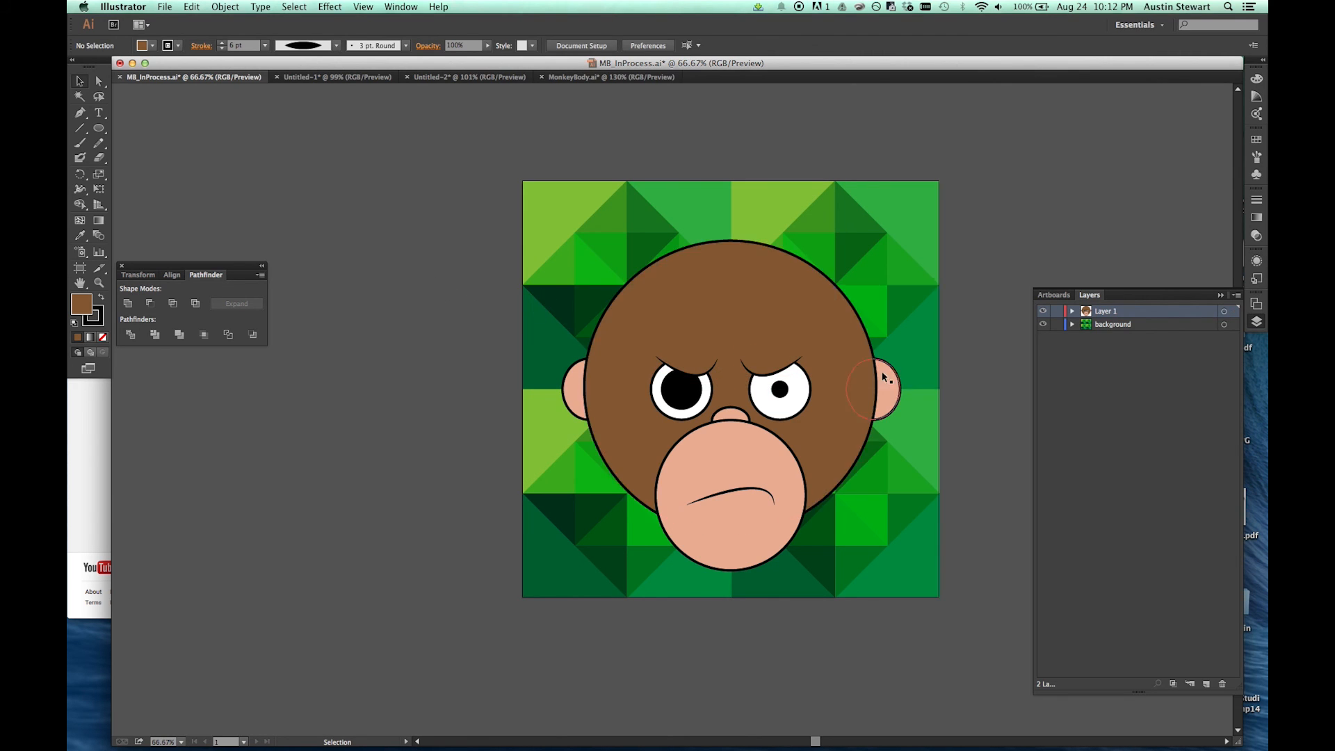
Step: Swap the two eyebrows between the eyes so their deepest curves face outward, setting the left-hand one slightly higher
left_click(776, 368)
mouse_move(776, 367)
left_mouse_down()
mouse_move(666, 341)
mouse_move(716, 370)
mouse_move(792, 369)
left_mouse_up()
left_click_drag(651, 348, 658, 366)
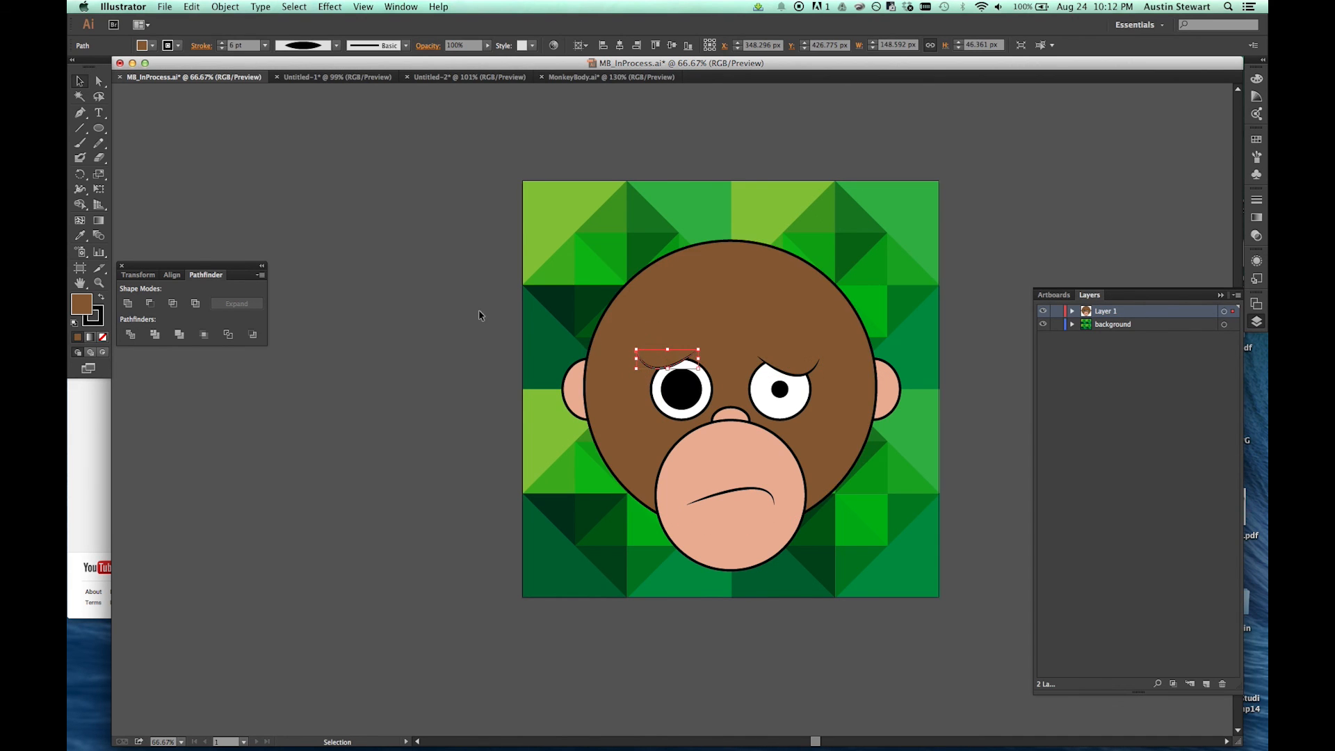
left_click(417, 298)
Step: Bend the mouth into a smile by pulling its curve segment downward with the Direct Selection tool
left_click(754, 492)
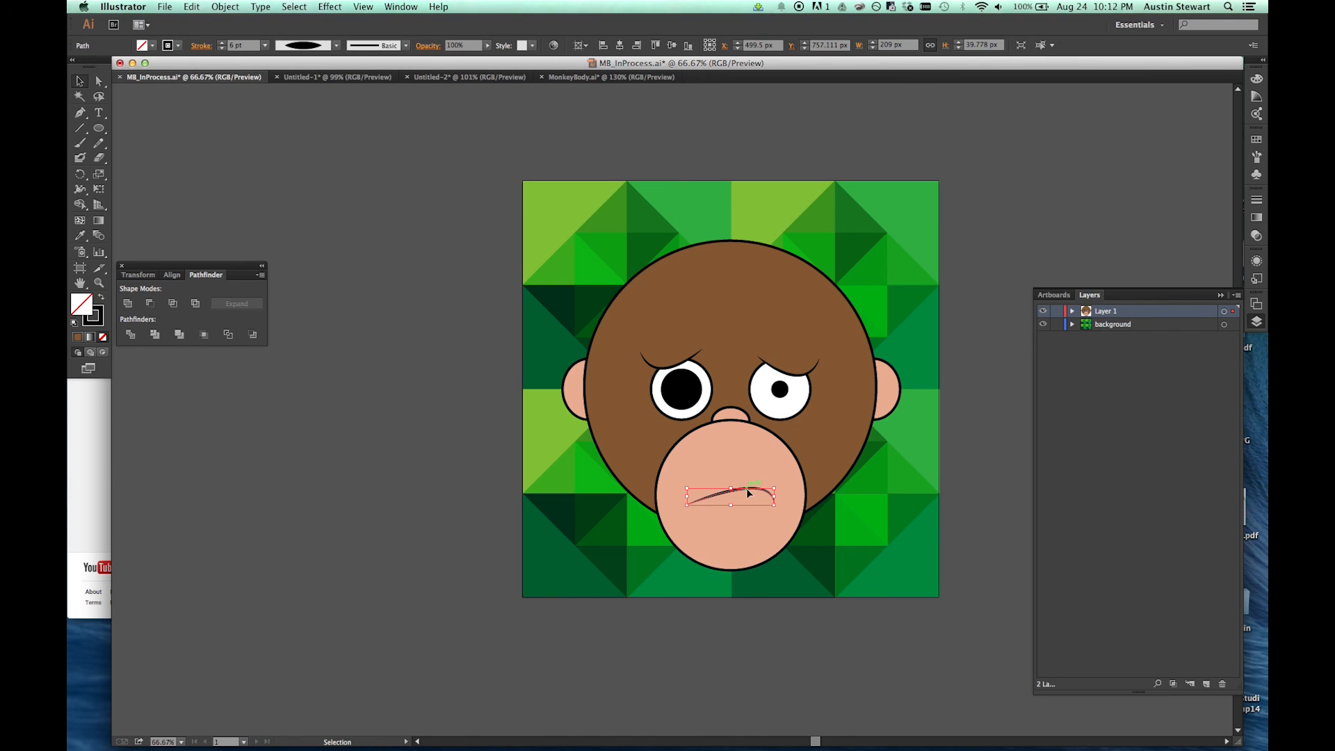
key("a")
left_click(687, 505)
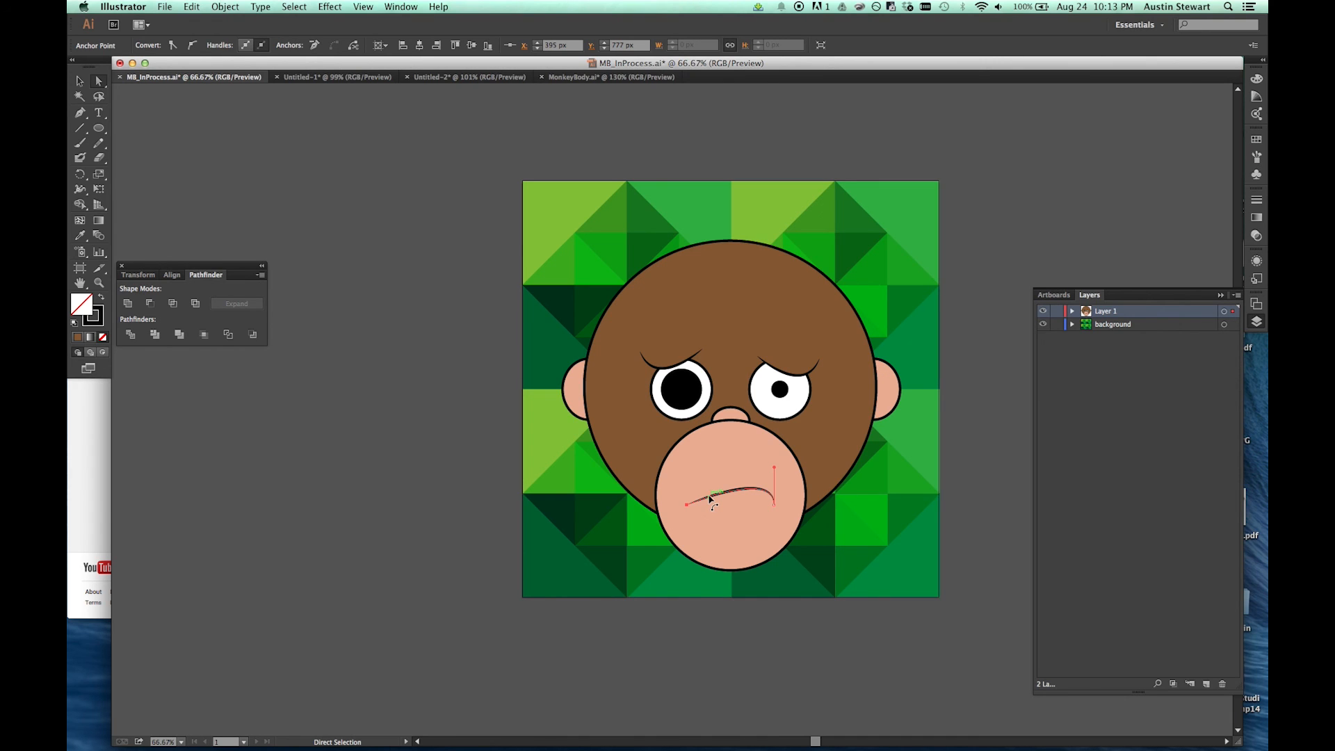
left_click(710, 498)
left_click_drag(710, 498, 730, 535)
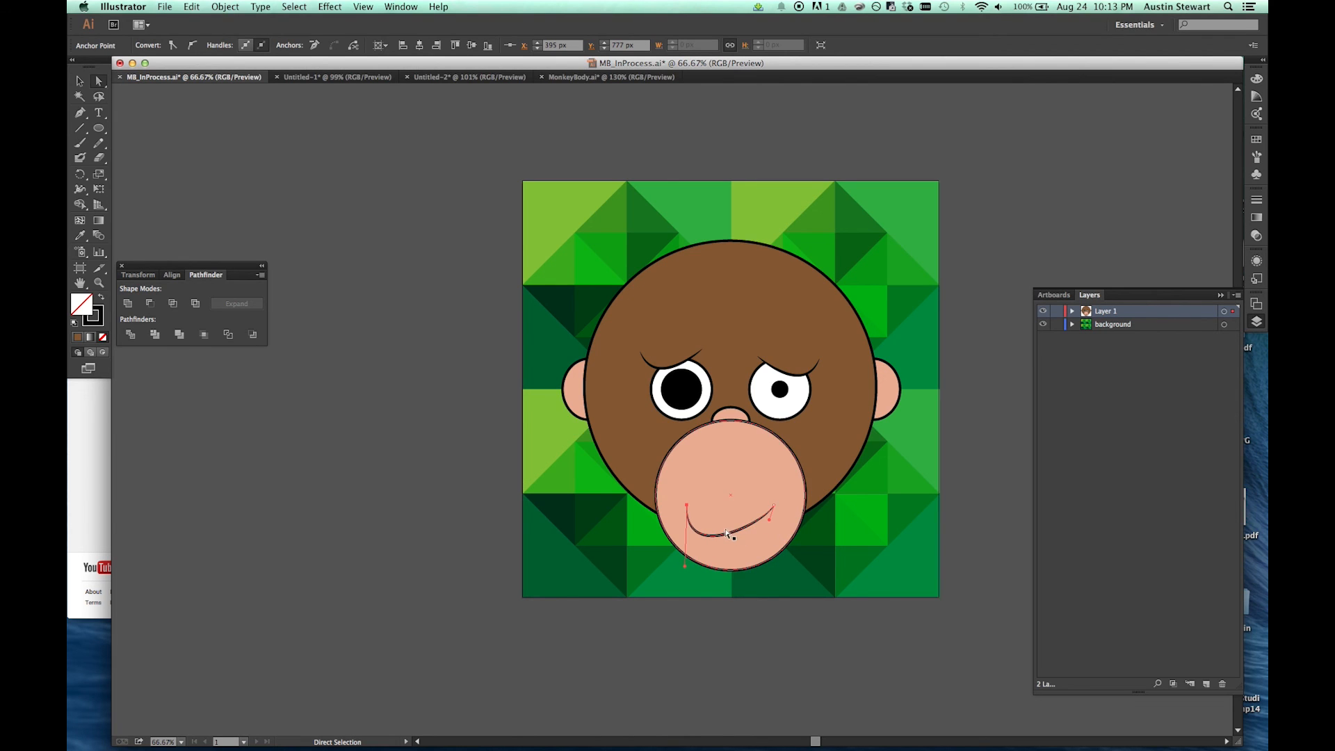
Step: Pull the mouth's curve segment back up through a wavy shape into a shallow arch that is higher toward its right-hand end
left_click(730, 534)
left_click_drag(732, 535, 737, 509)
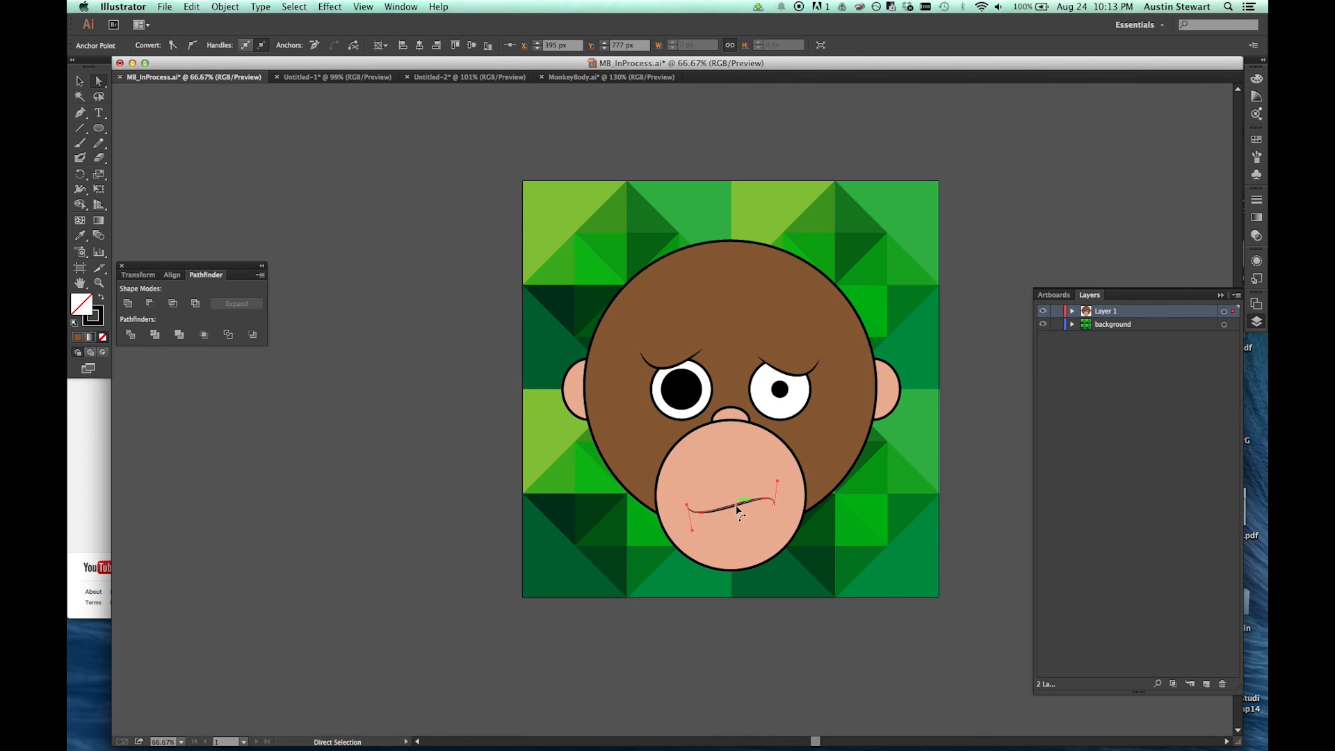
mouse_move(737, 510)
left_mouse_down()
mouse_move(736, 478)
mouse_move(703, 468)
mouse_move(731, 478)
mouse_move(736, 510)
mouse_move(736, 492)
left_mouse_up()
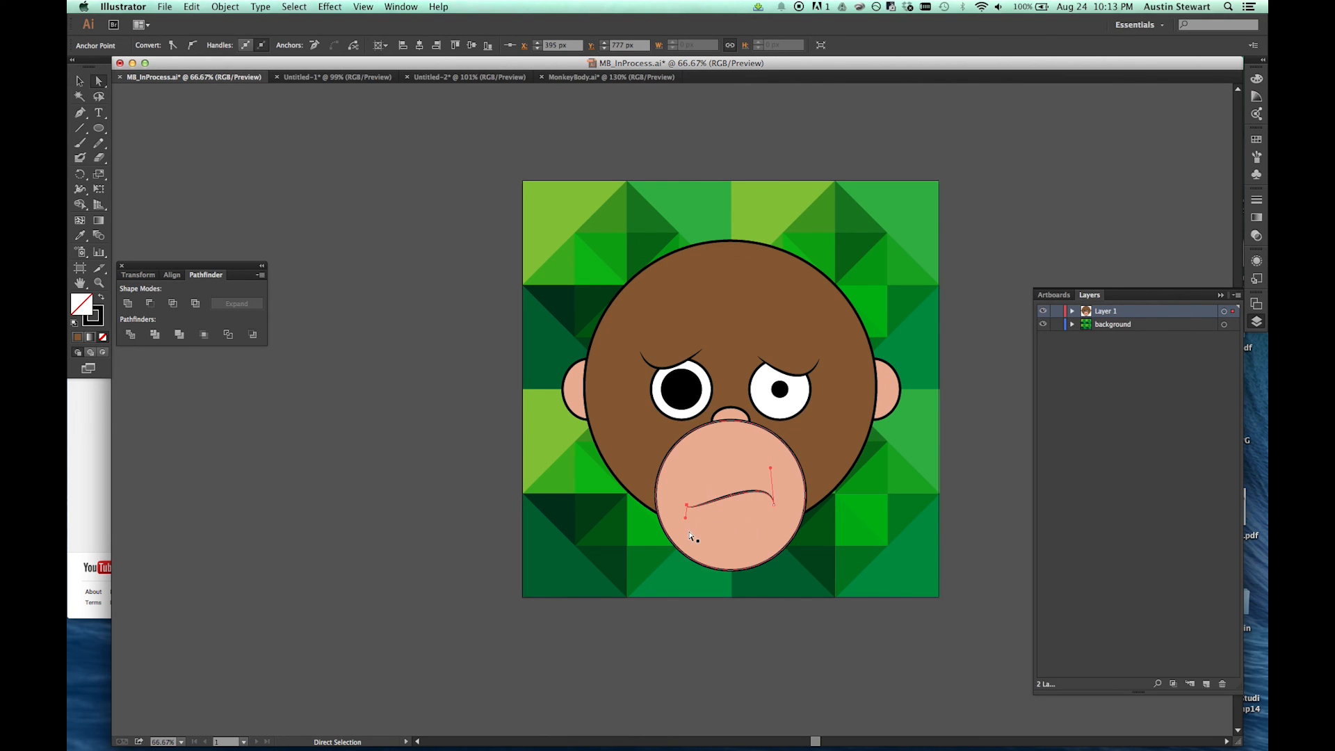